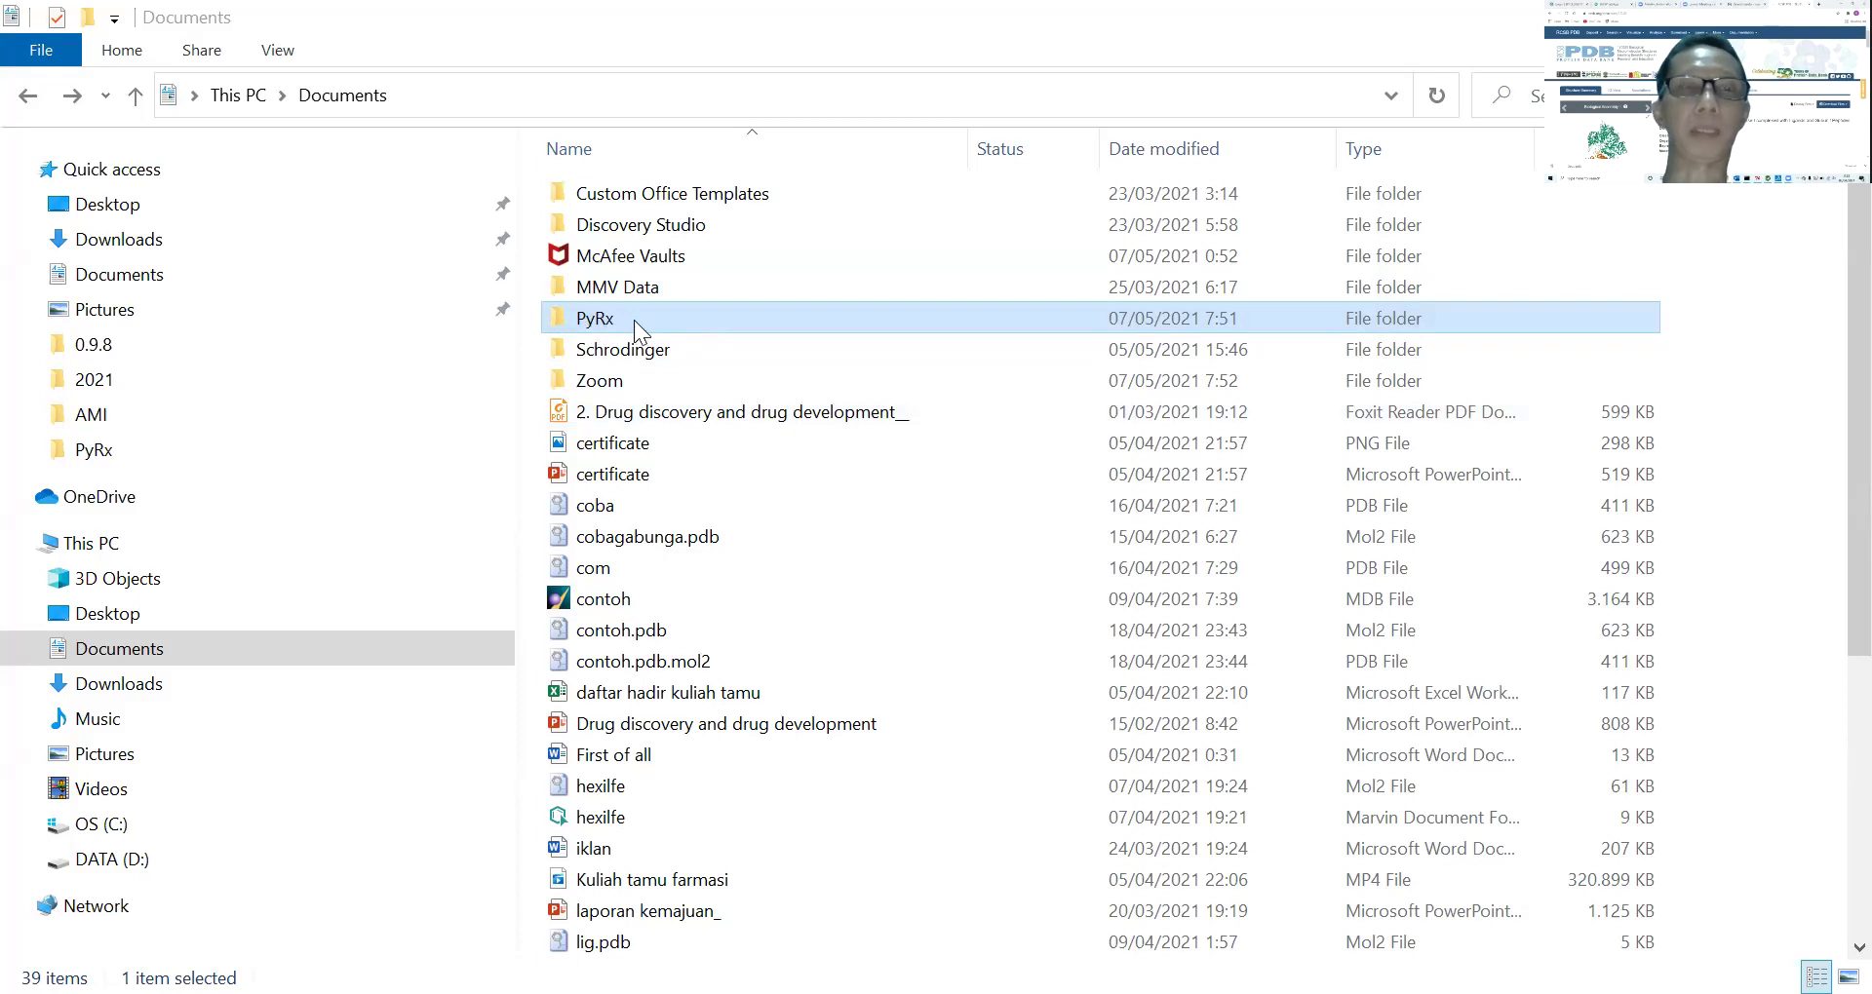
# Open the PyRx folder in Documents and open its protein.gpf file in Notepad++
pyautogui.doubleClick(618, 315)
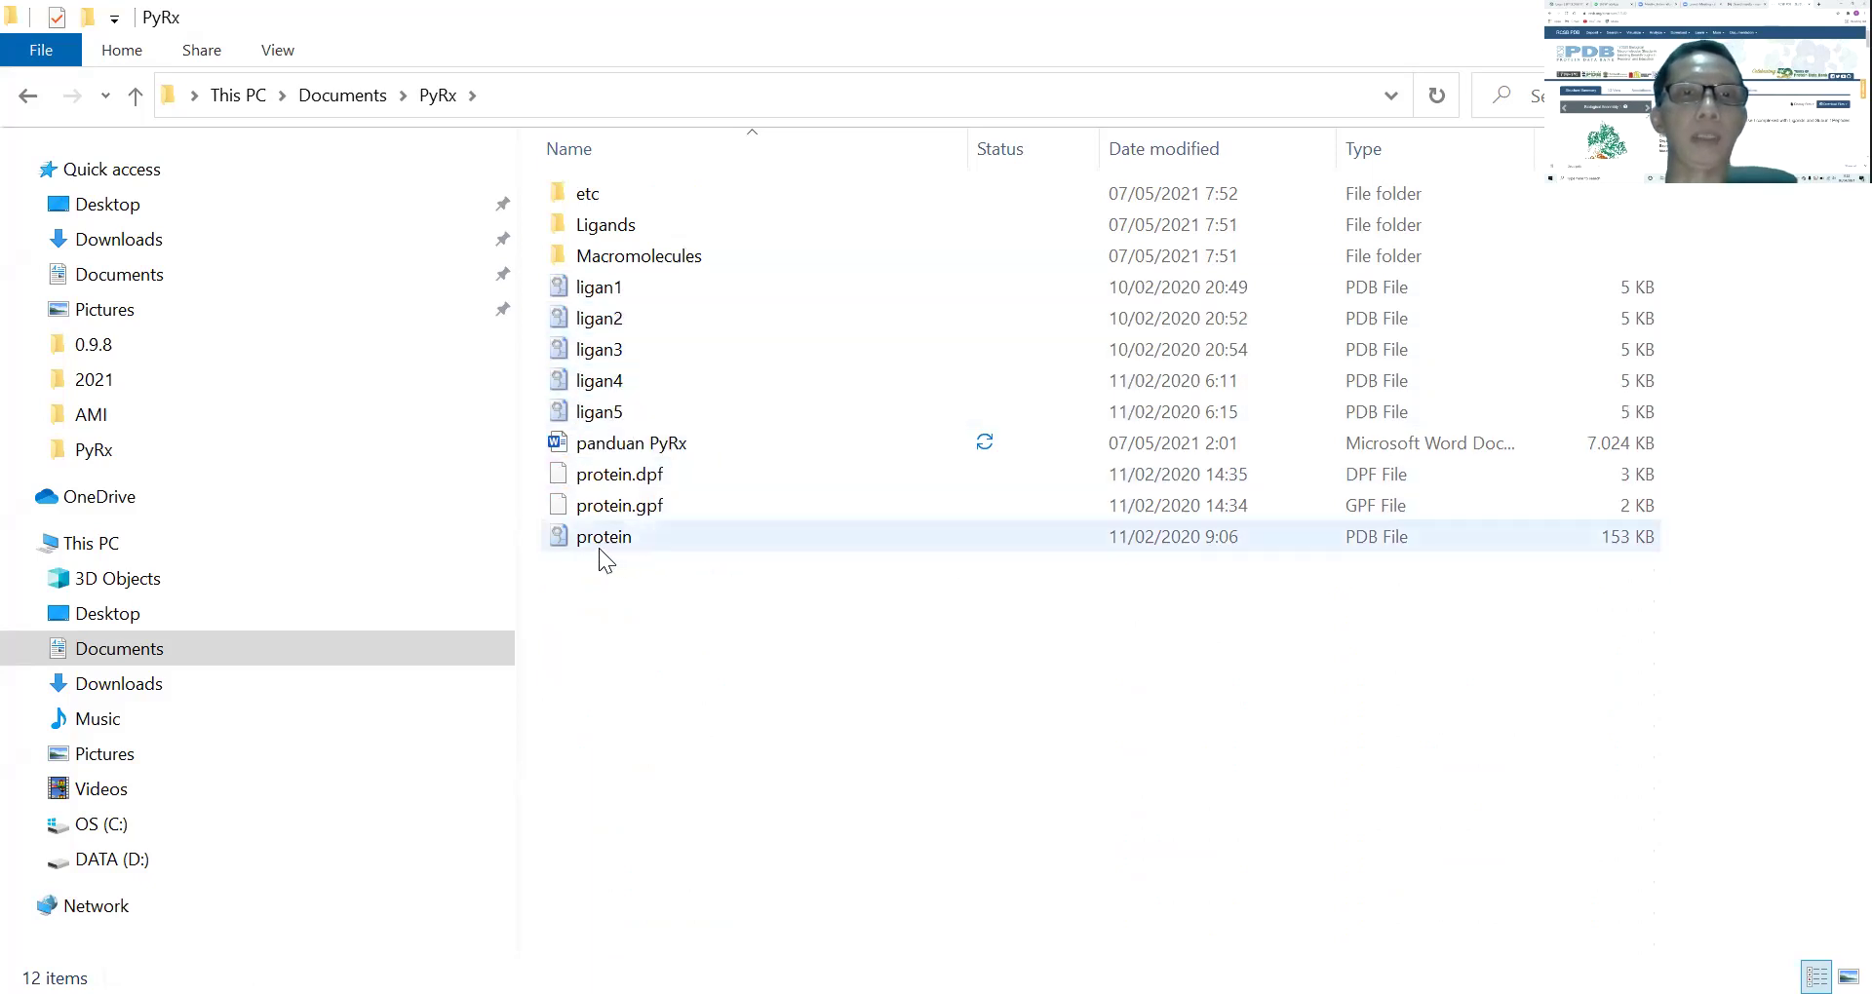
pyautogui.moveTo(593, 546)
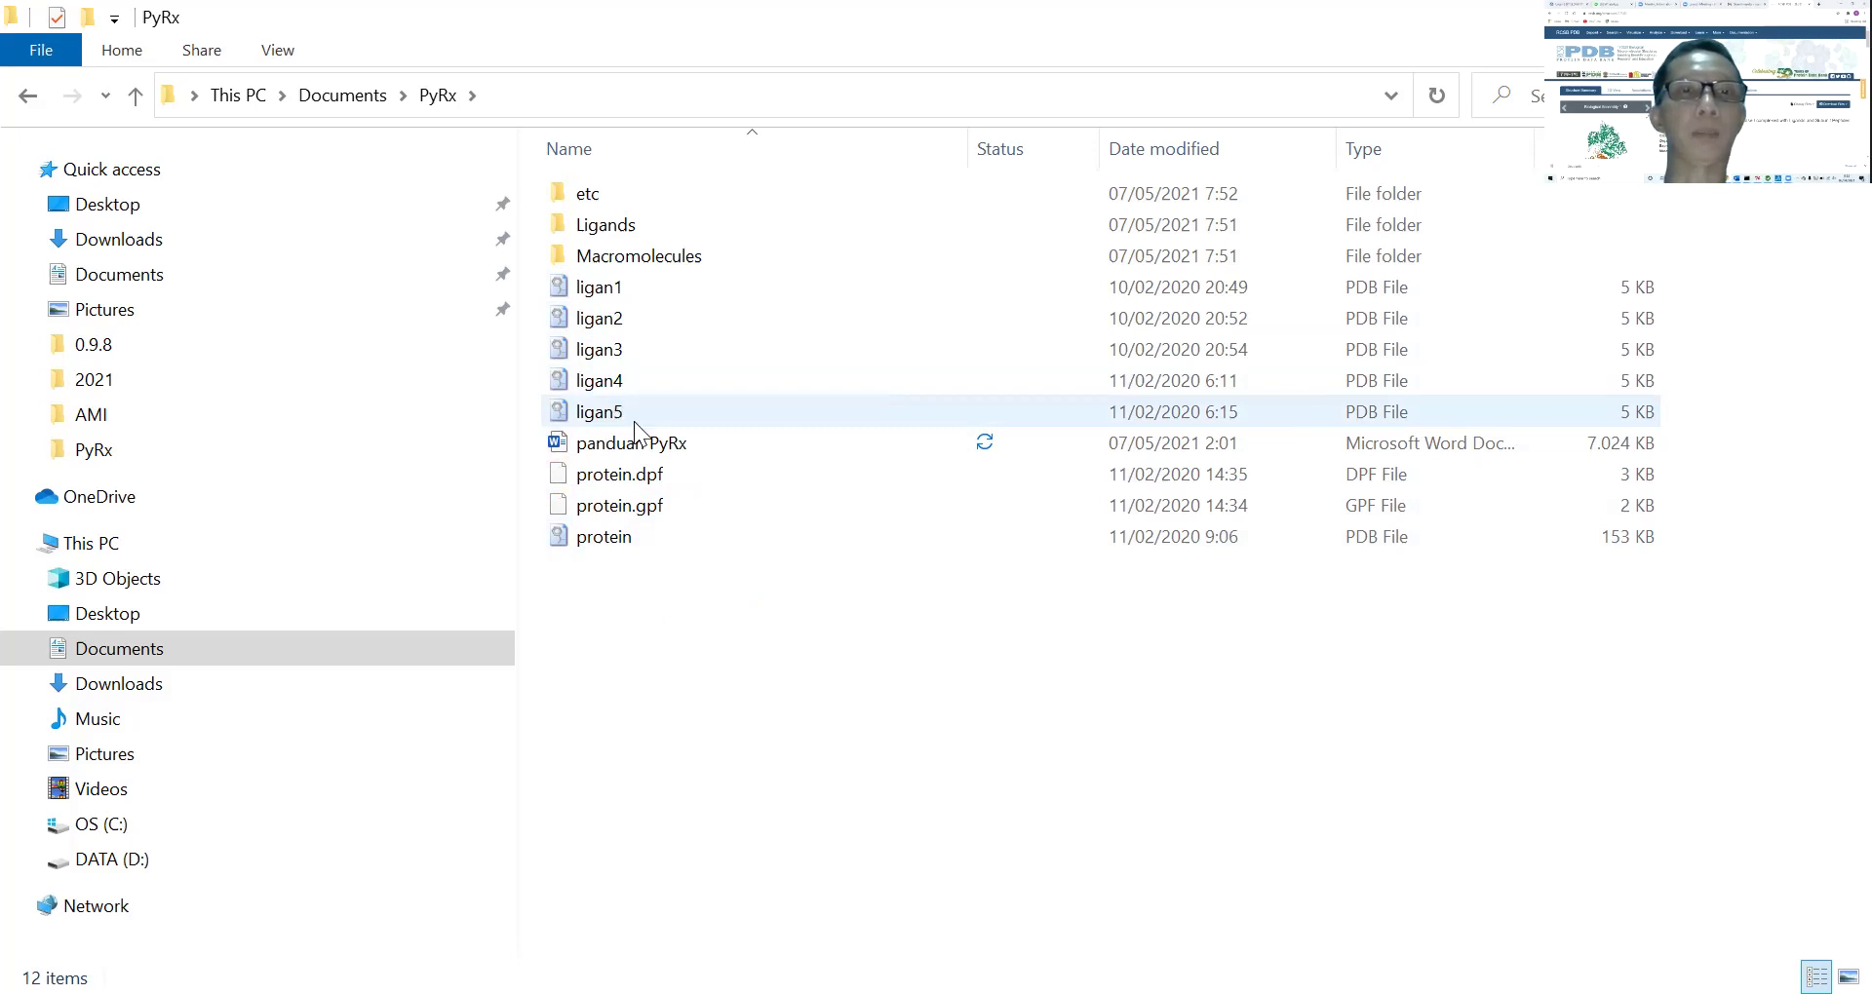
pyautogui.click(626, 515)
pyautogui.rightClick(625, 515)
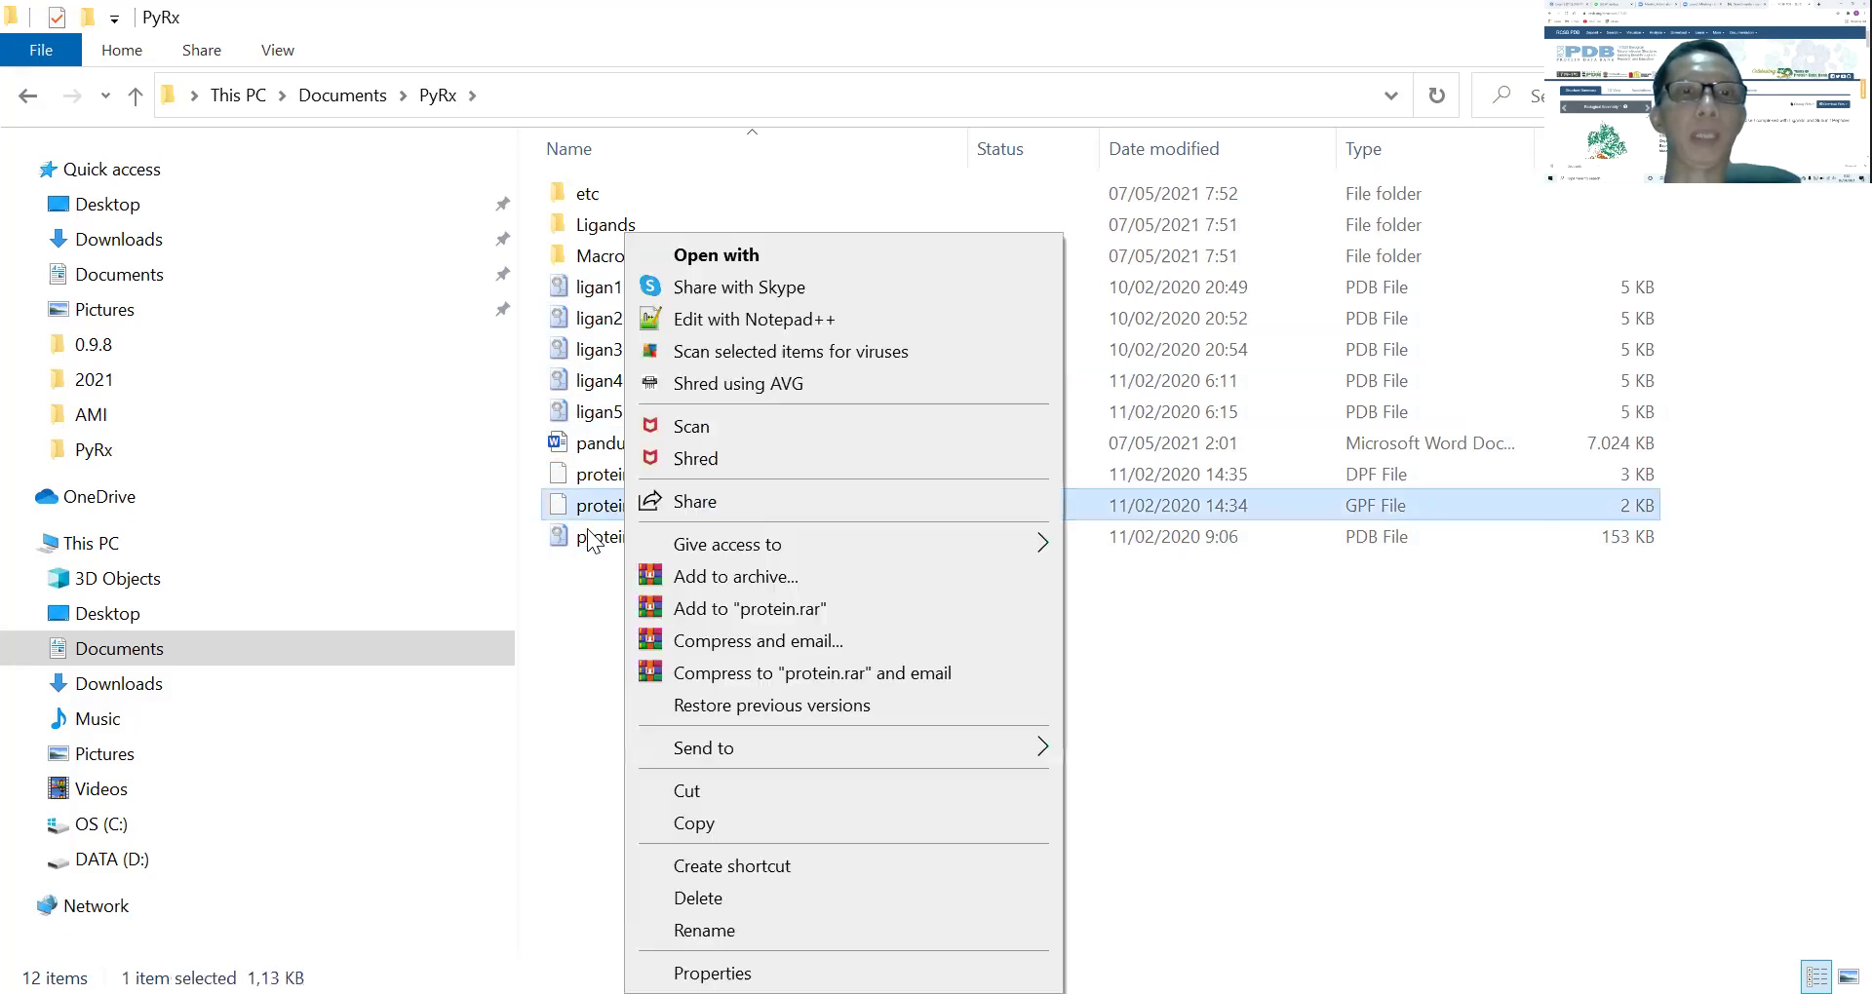
pyautogui.click(577, 570)
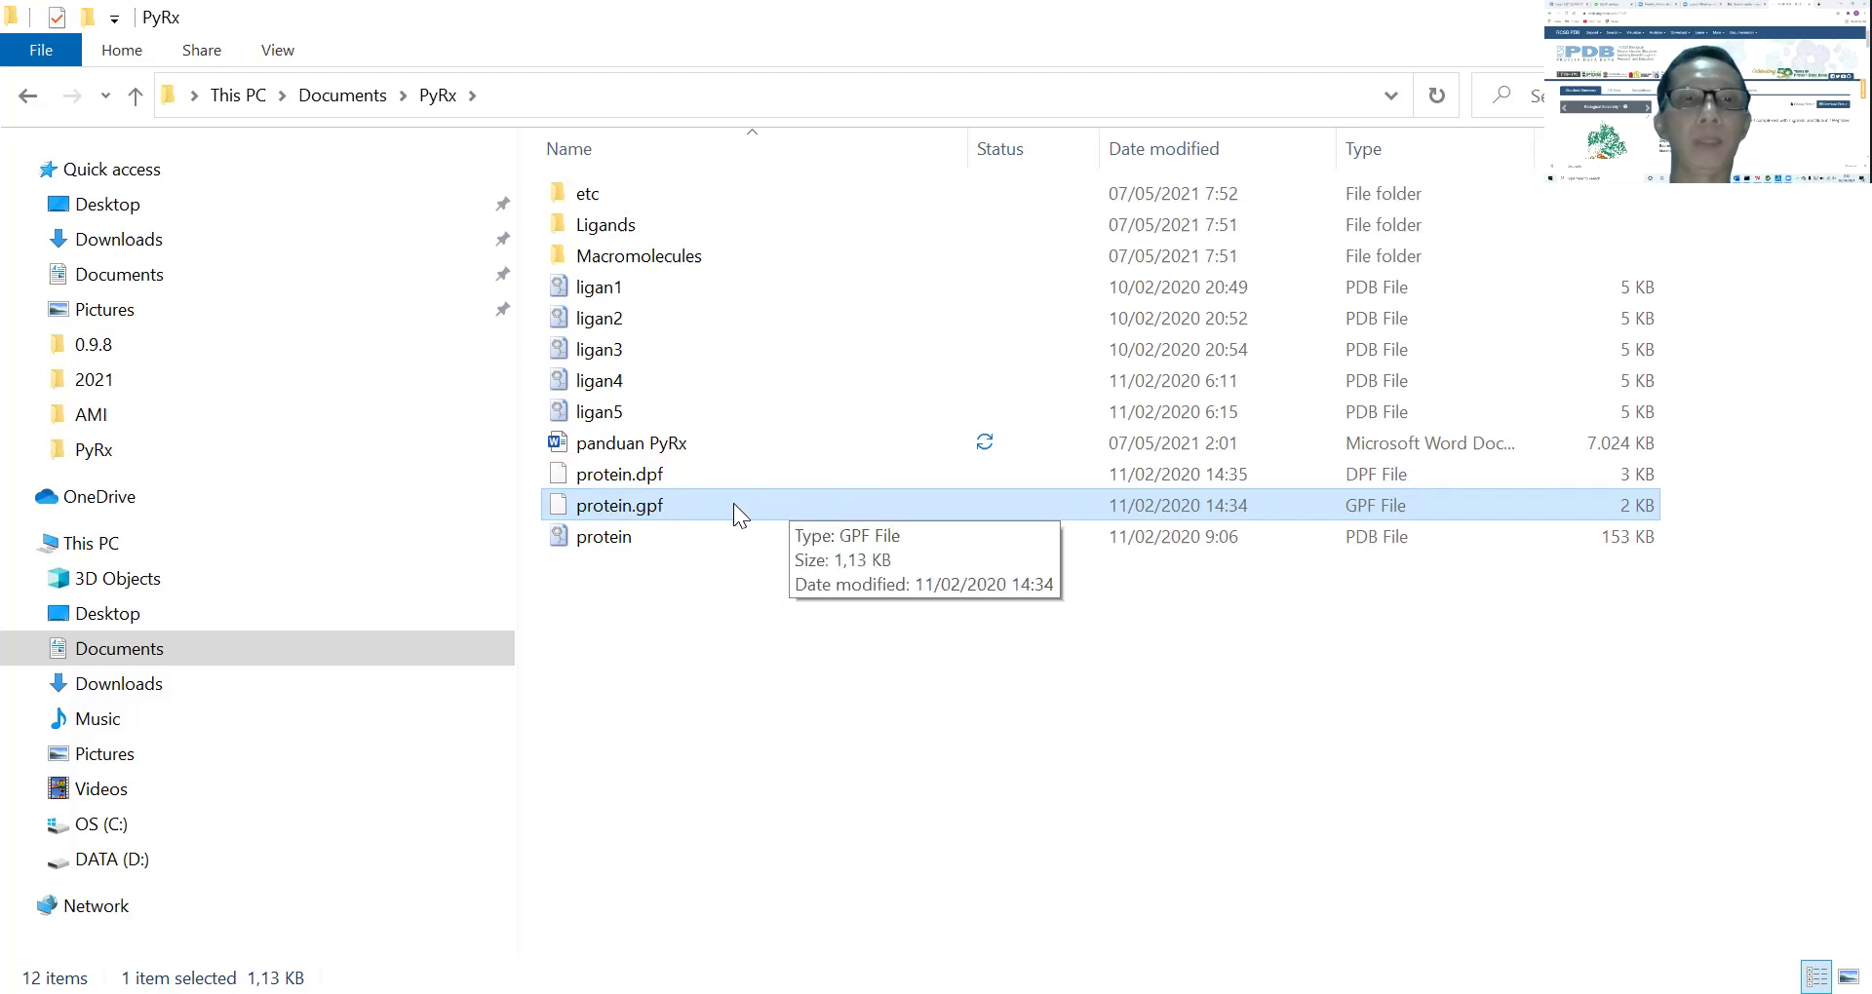
pyautogui.rightClick(634, 505)
pyautogui.click(783, 312)
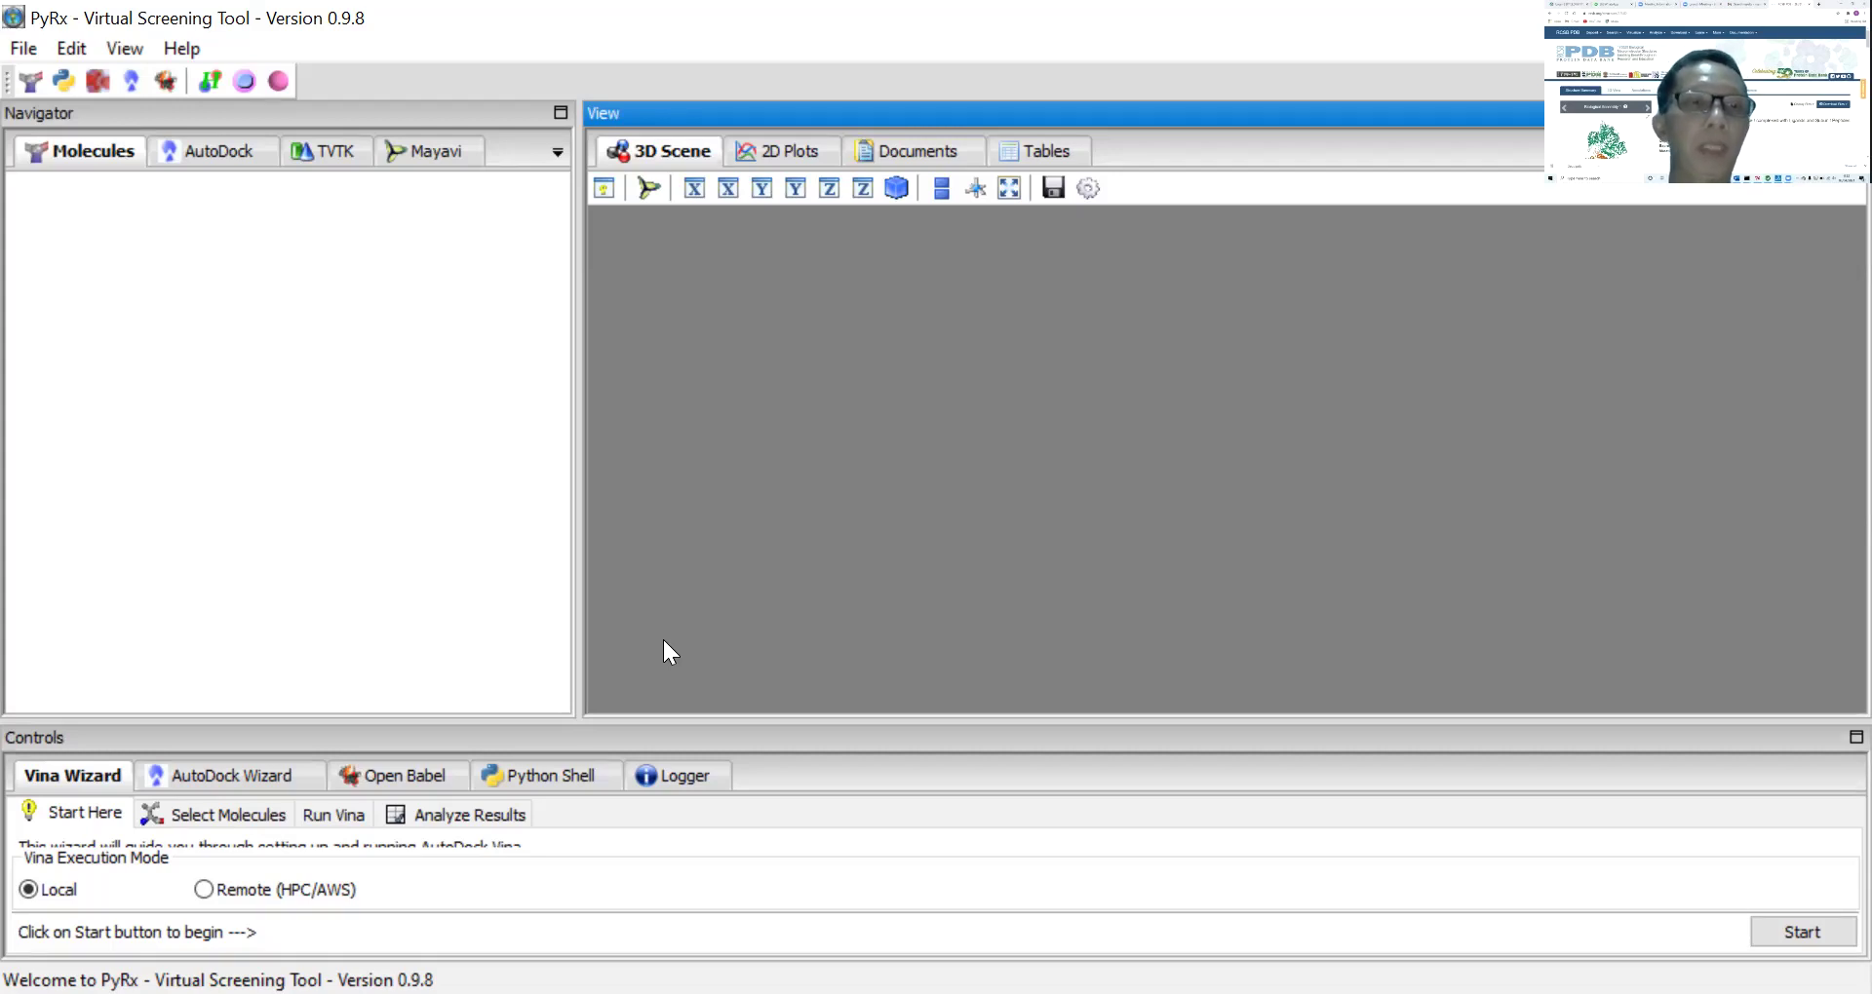
# In PyRx, show the AutoDock wizard and check the workspace path in the preferences, accepting the PyRx folder in Documents
pyautogui.click(228, 776)
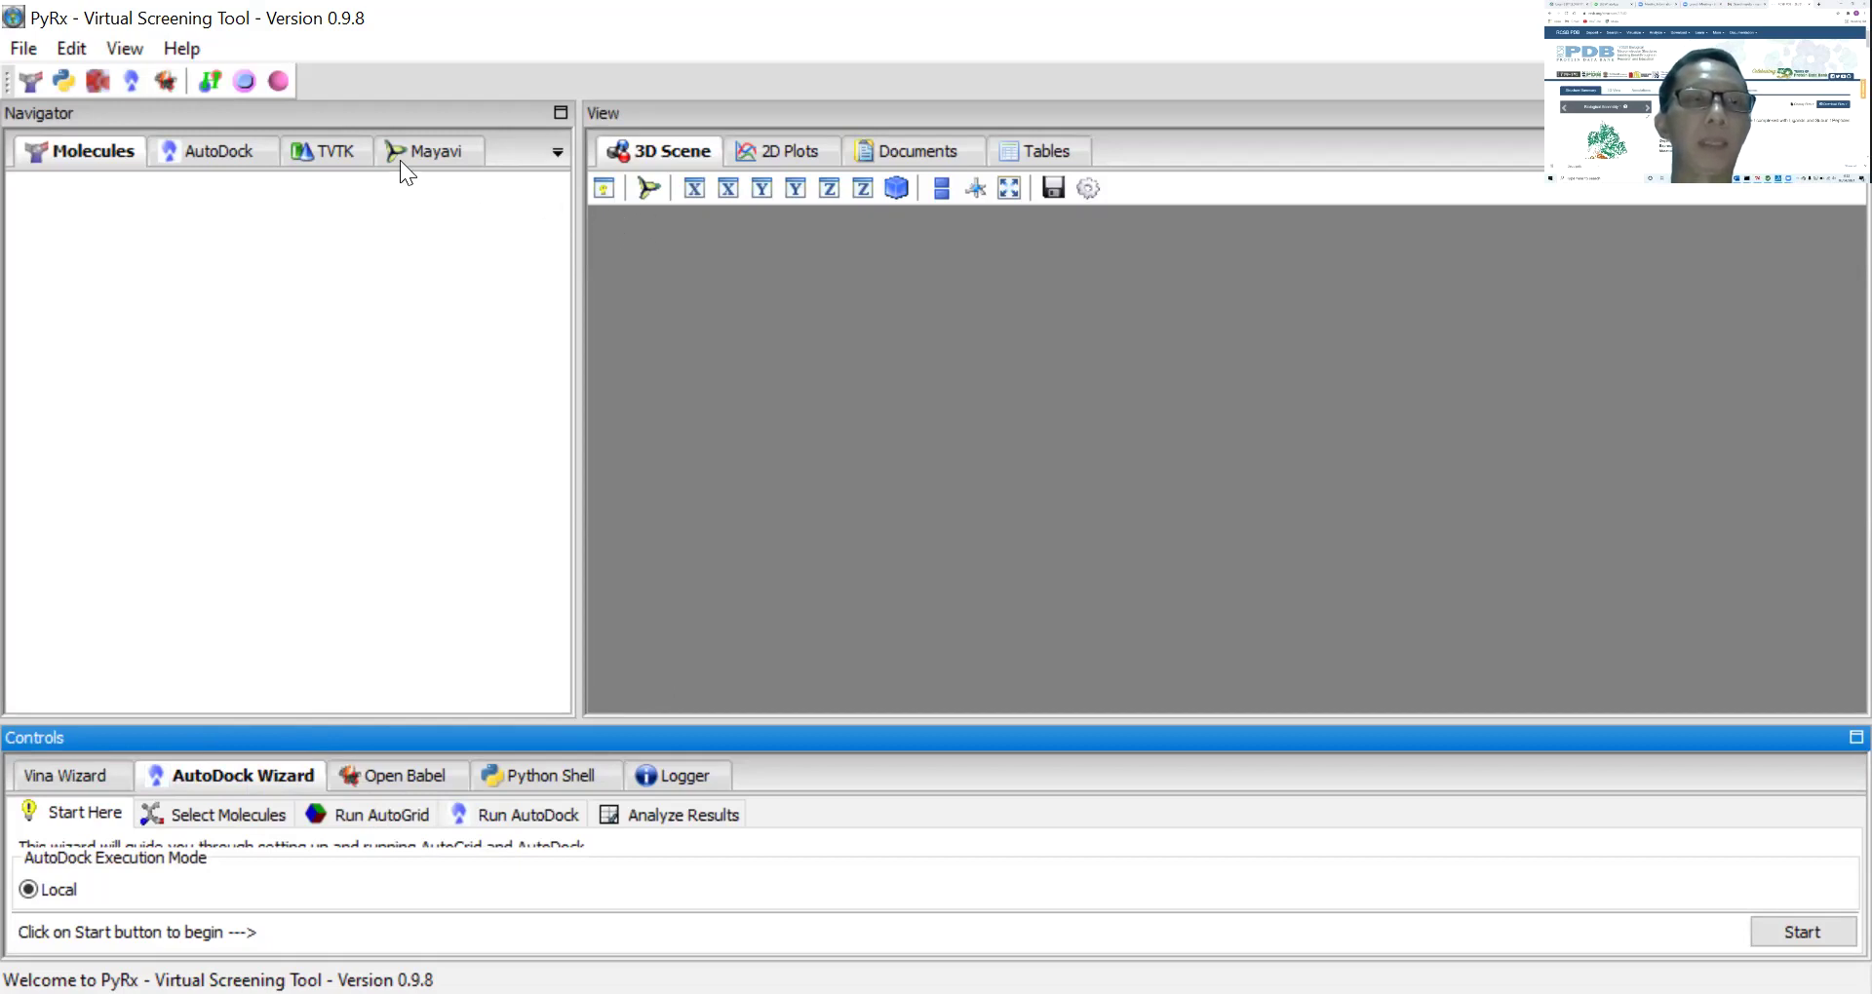
pyautogui.click(72, 45)
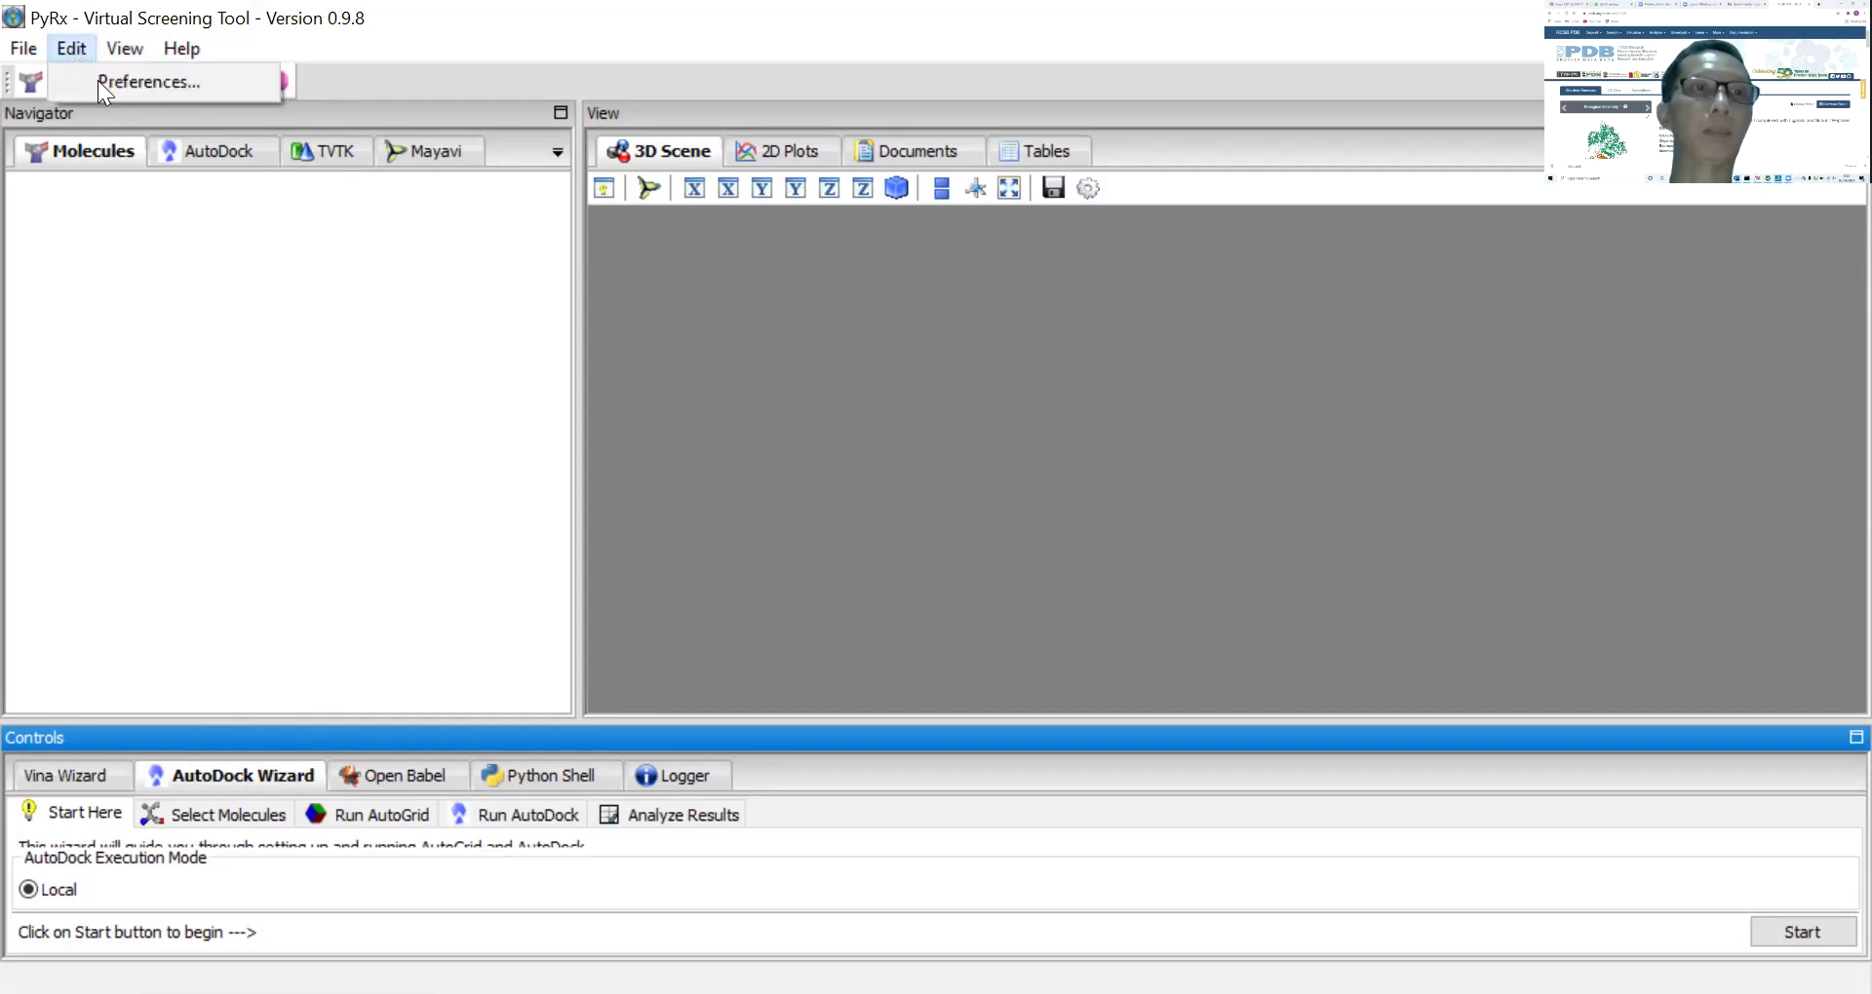
pyautogui.click(150, 84)
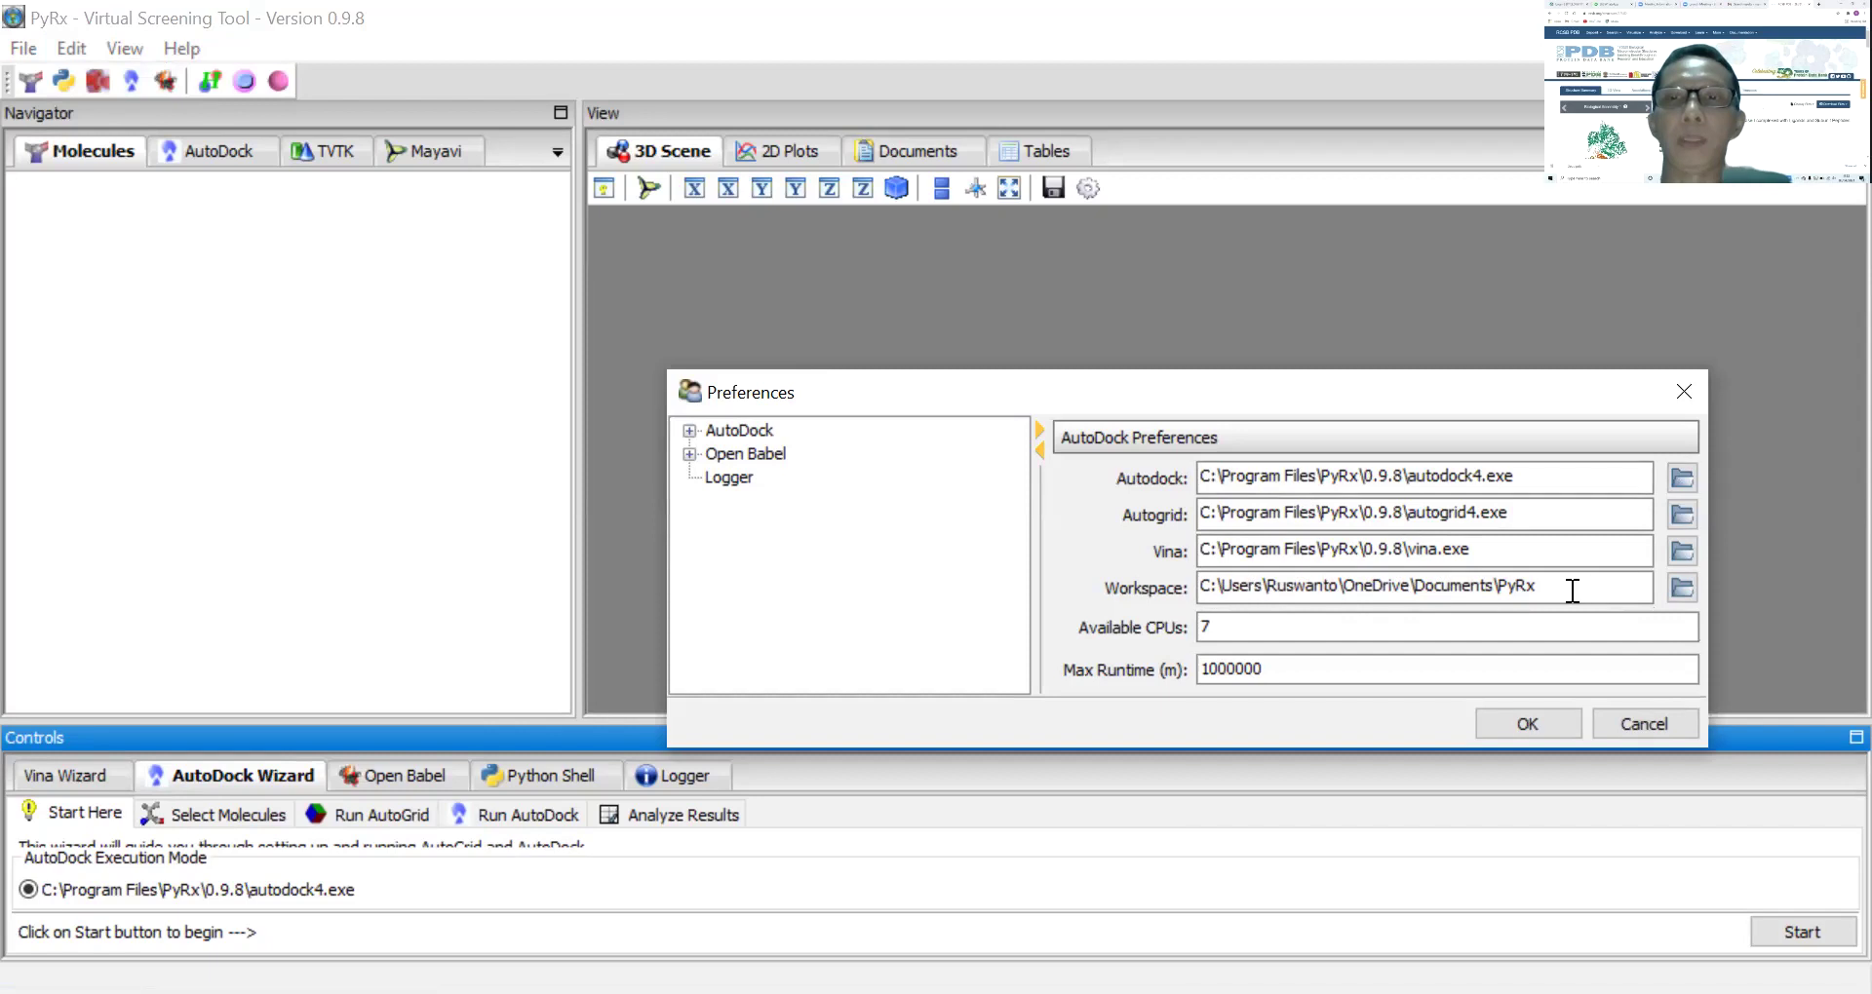
pyautogui.moveTo(1543, 589); pyautogui.dragTo(1182, 586)
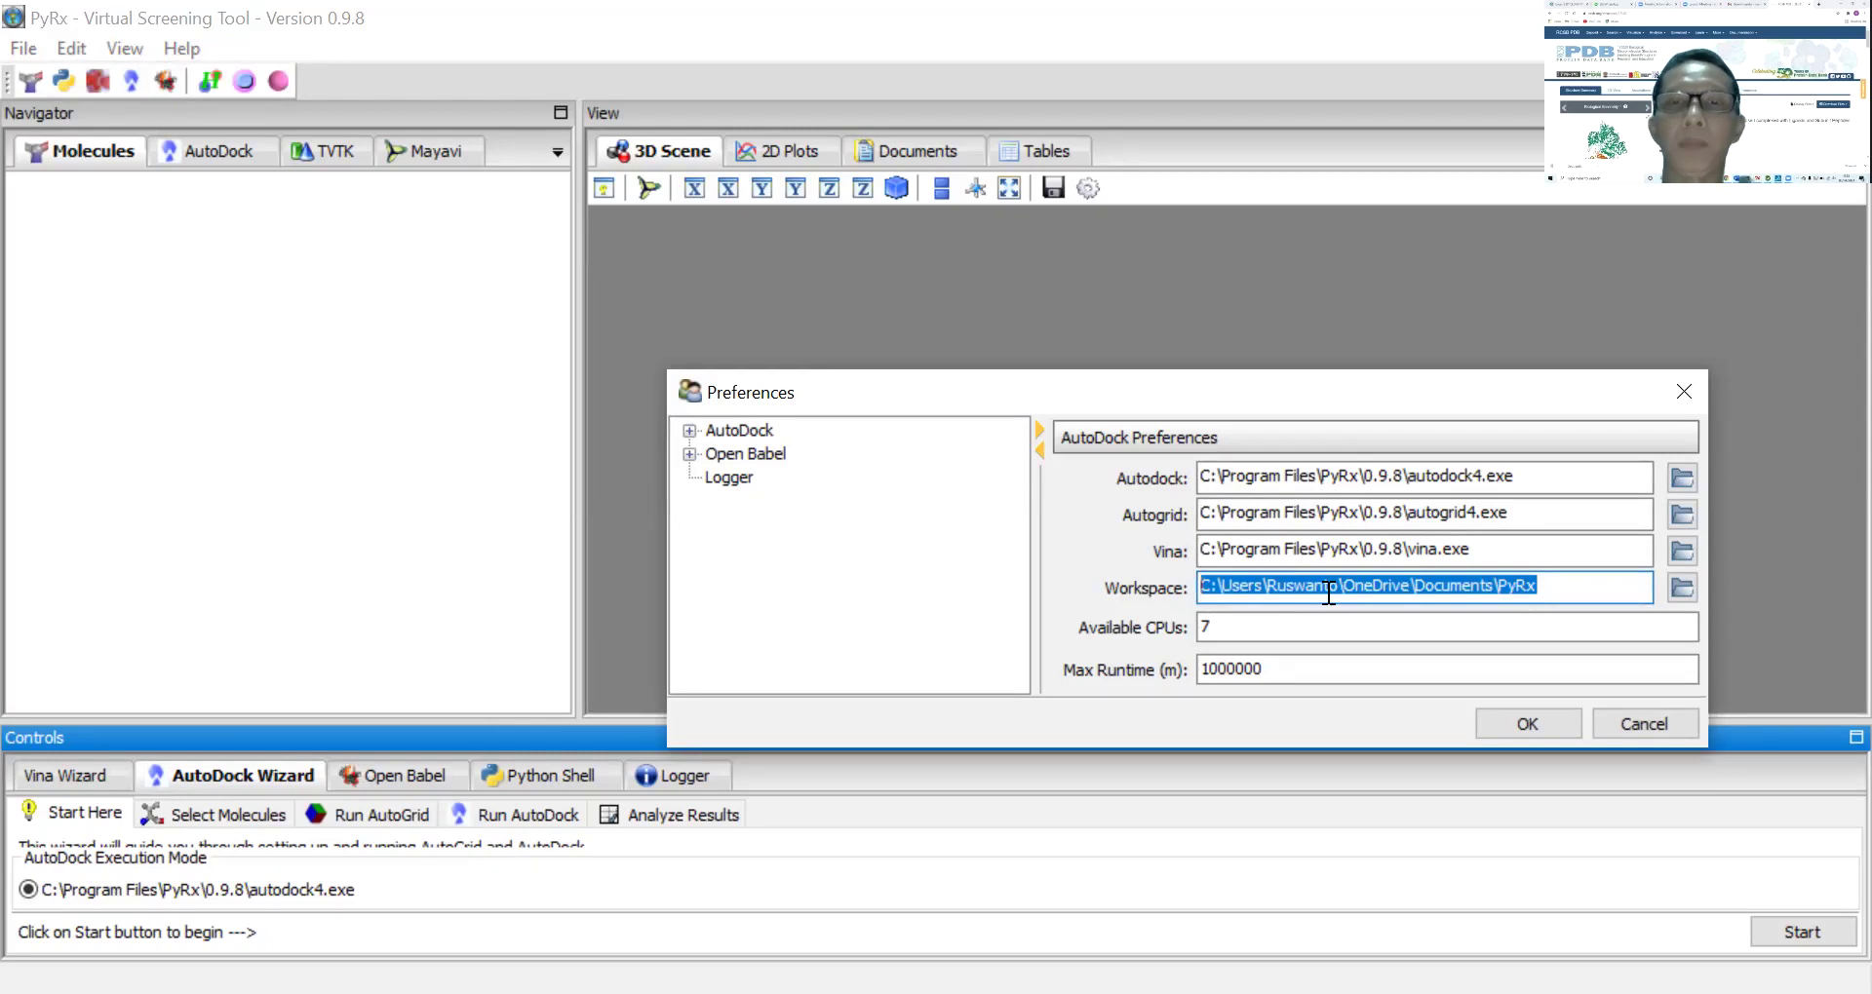
pyautogui.click(1594, 589)
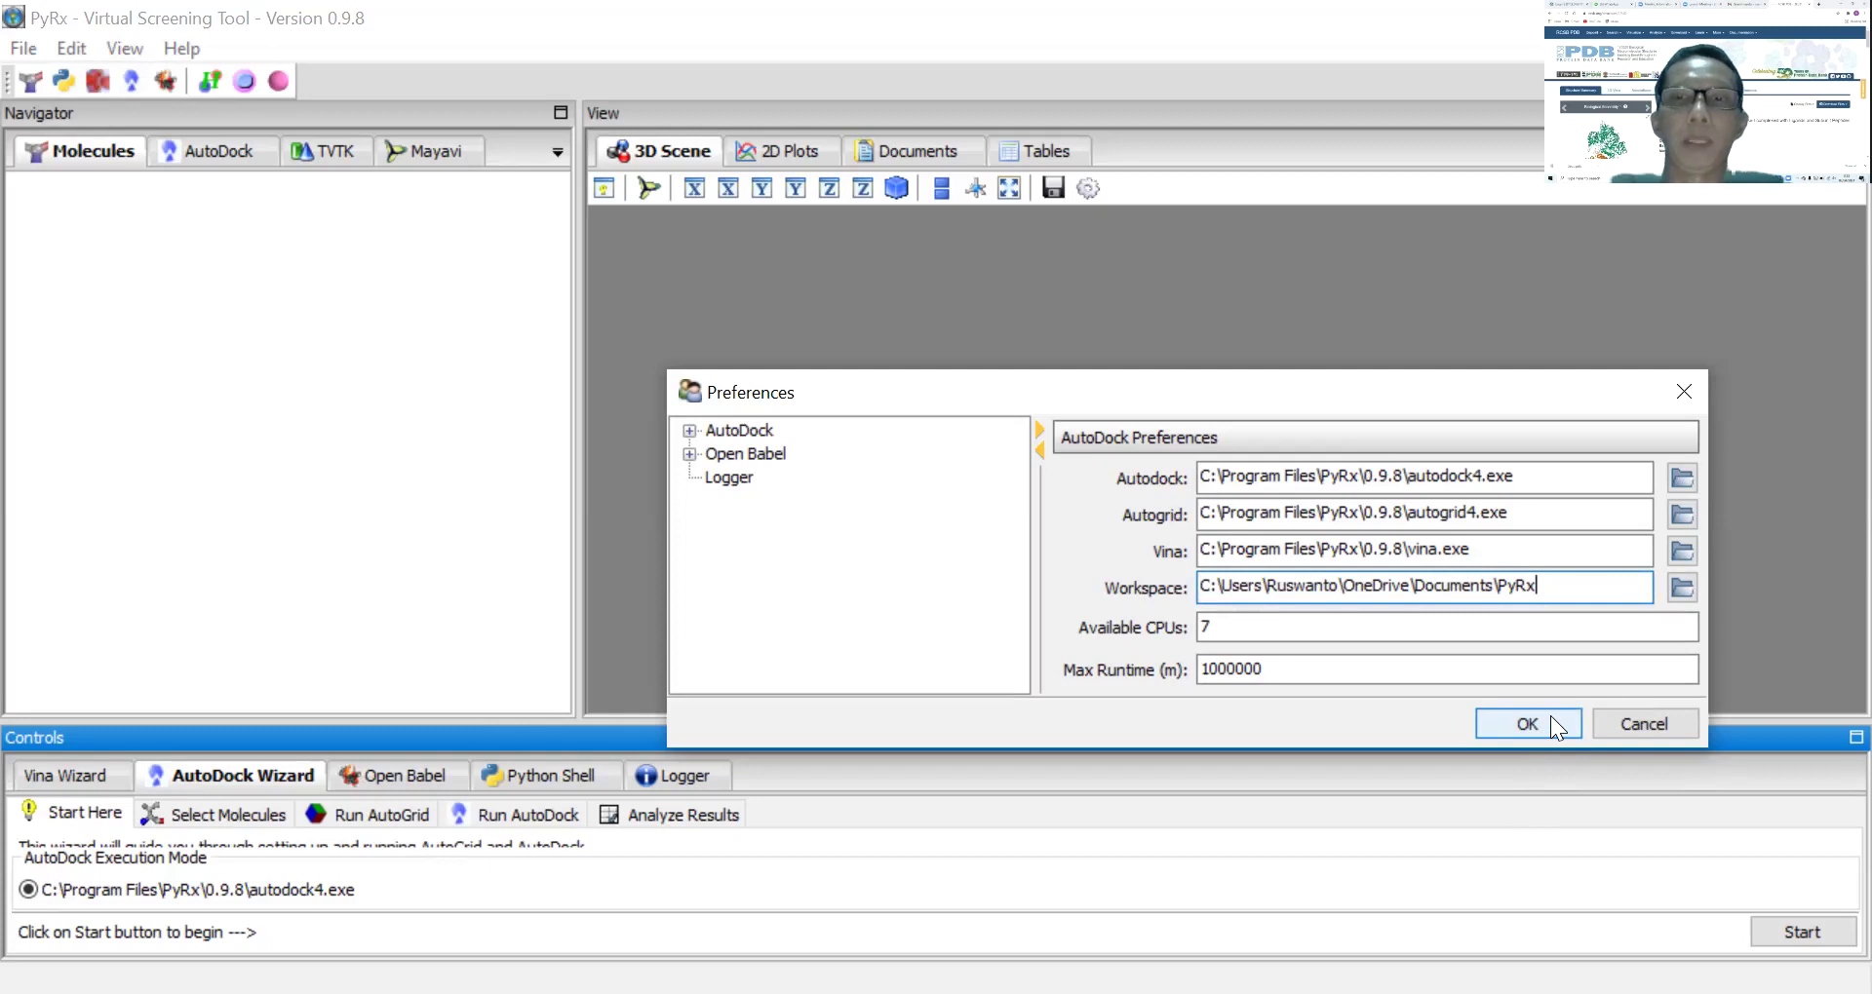
pyautogui.click(1530, 727)
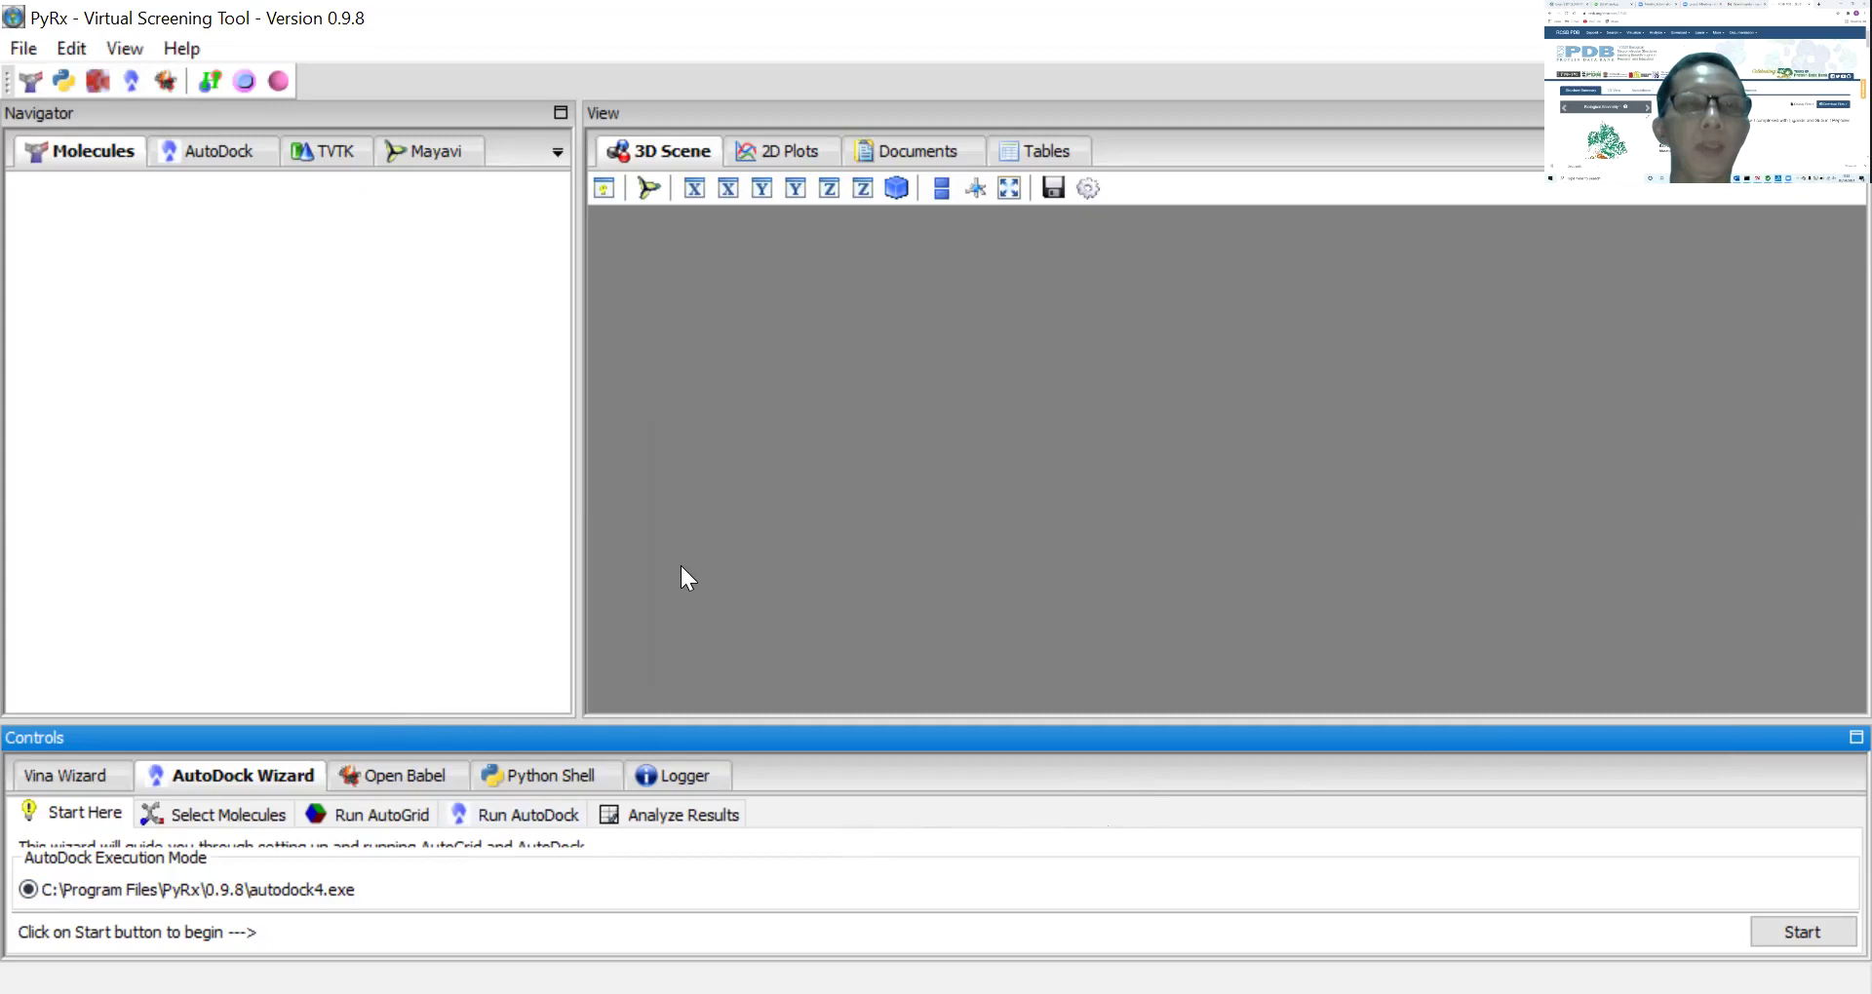
# Start the AutoDock wizard with the local execution mode and begin adding ligands
pyautogui.click(247, 776)
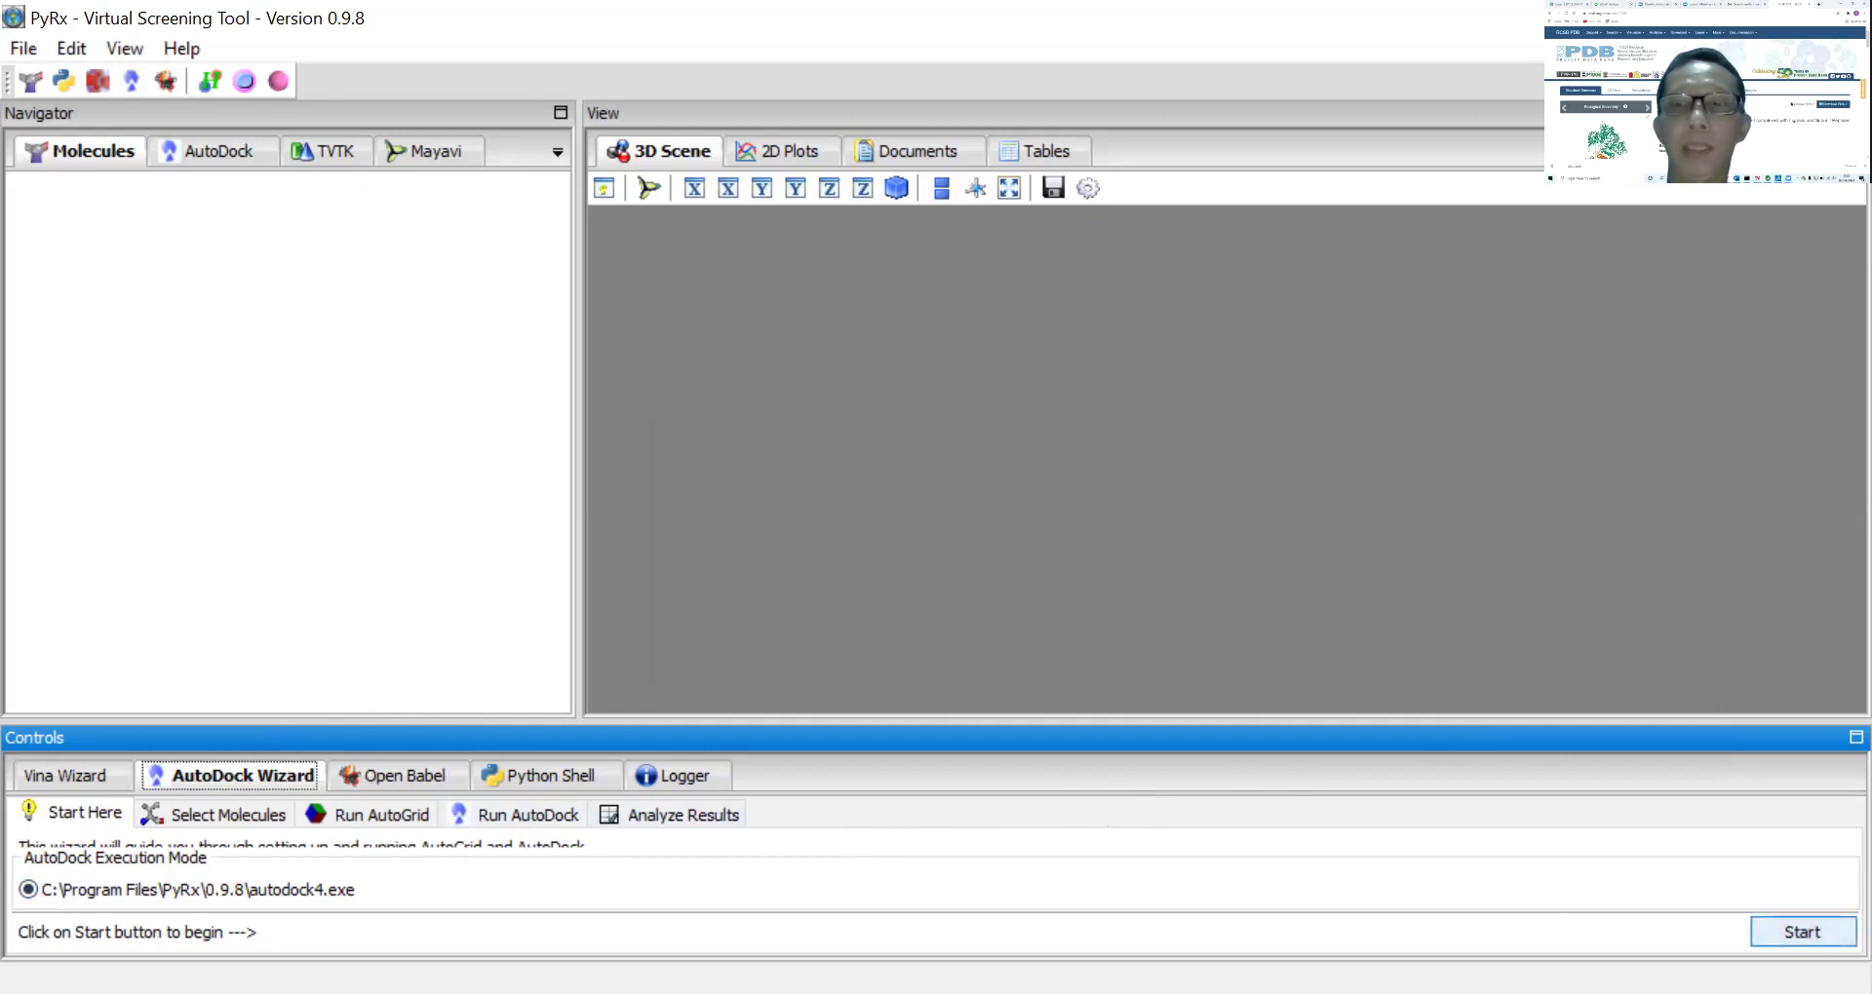
pyautogui.click(1802, 933)
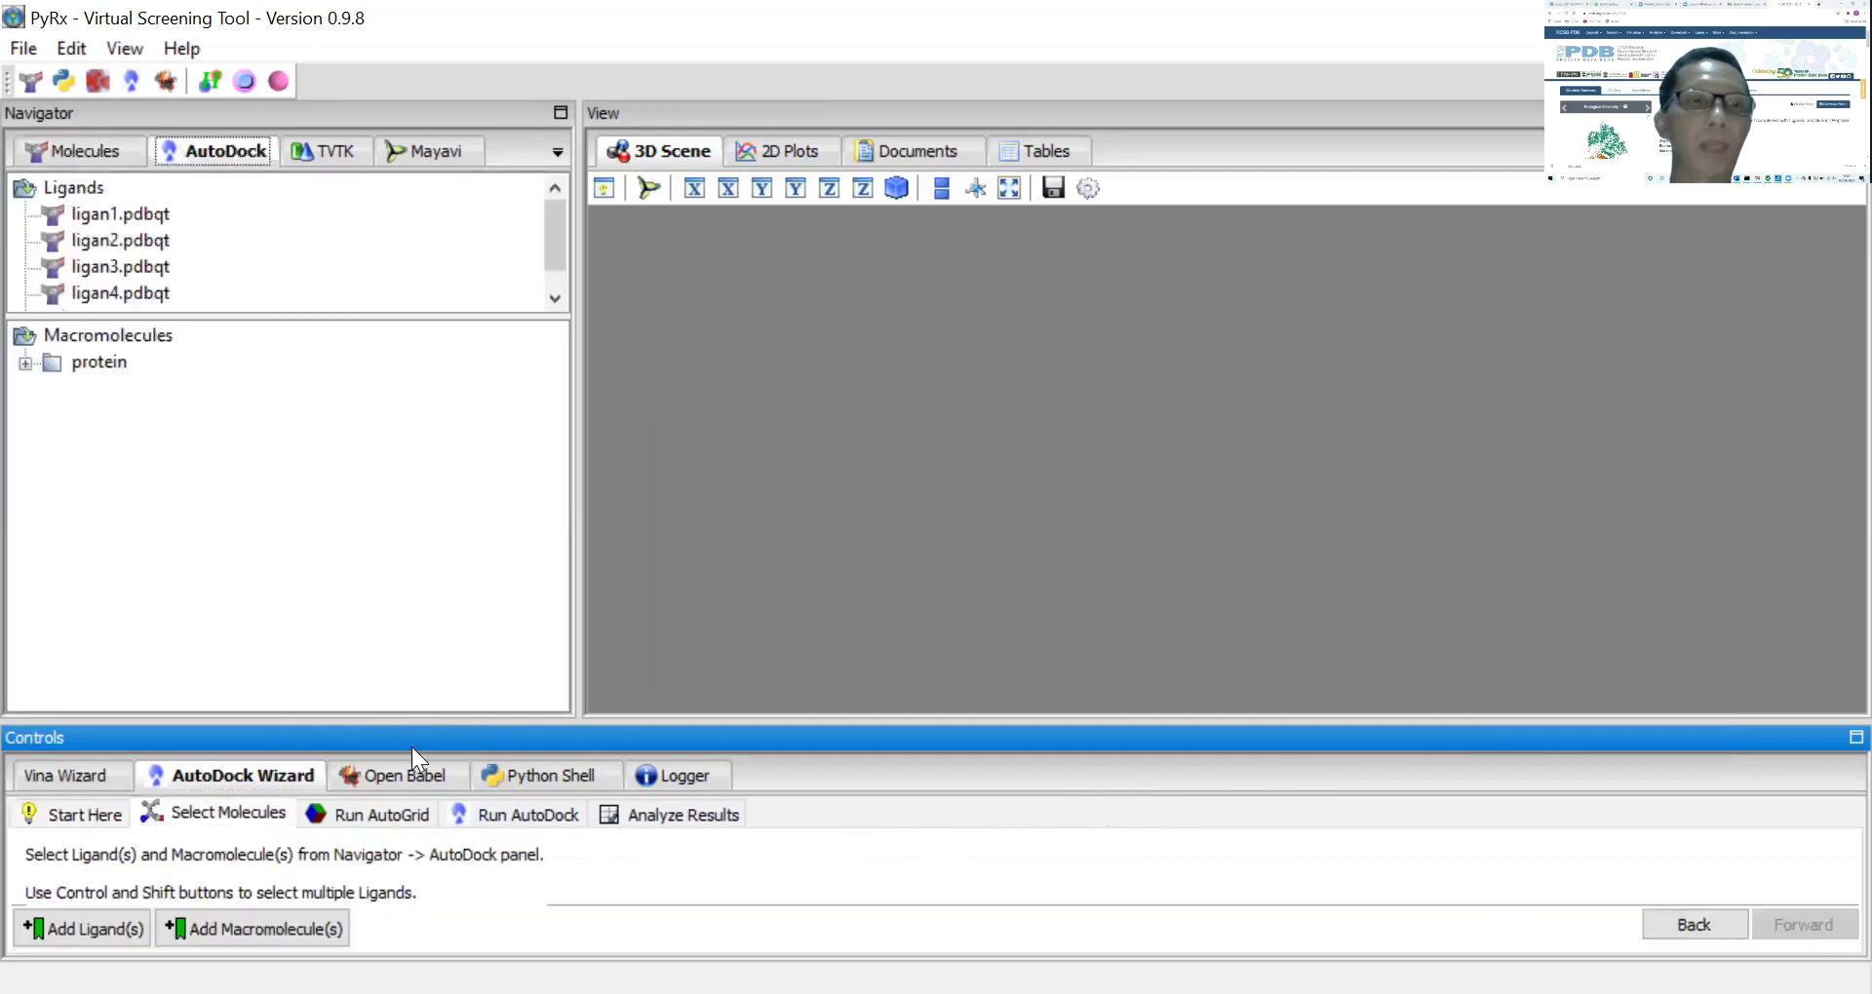
pyautogui.click(66, 929)
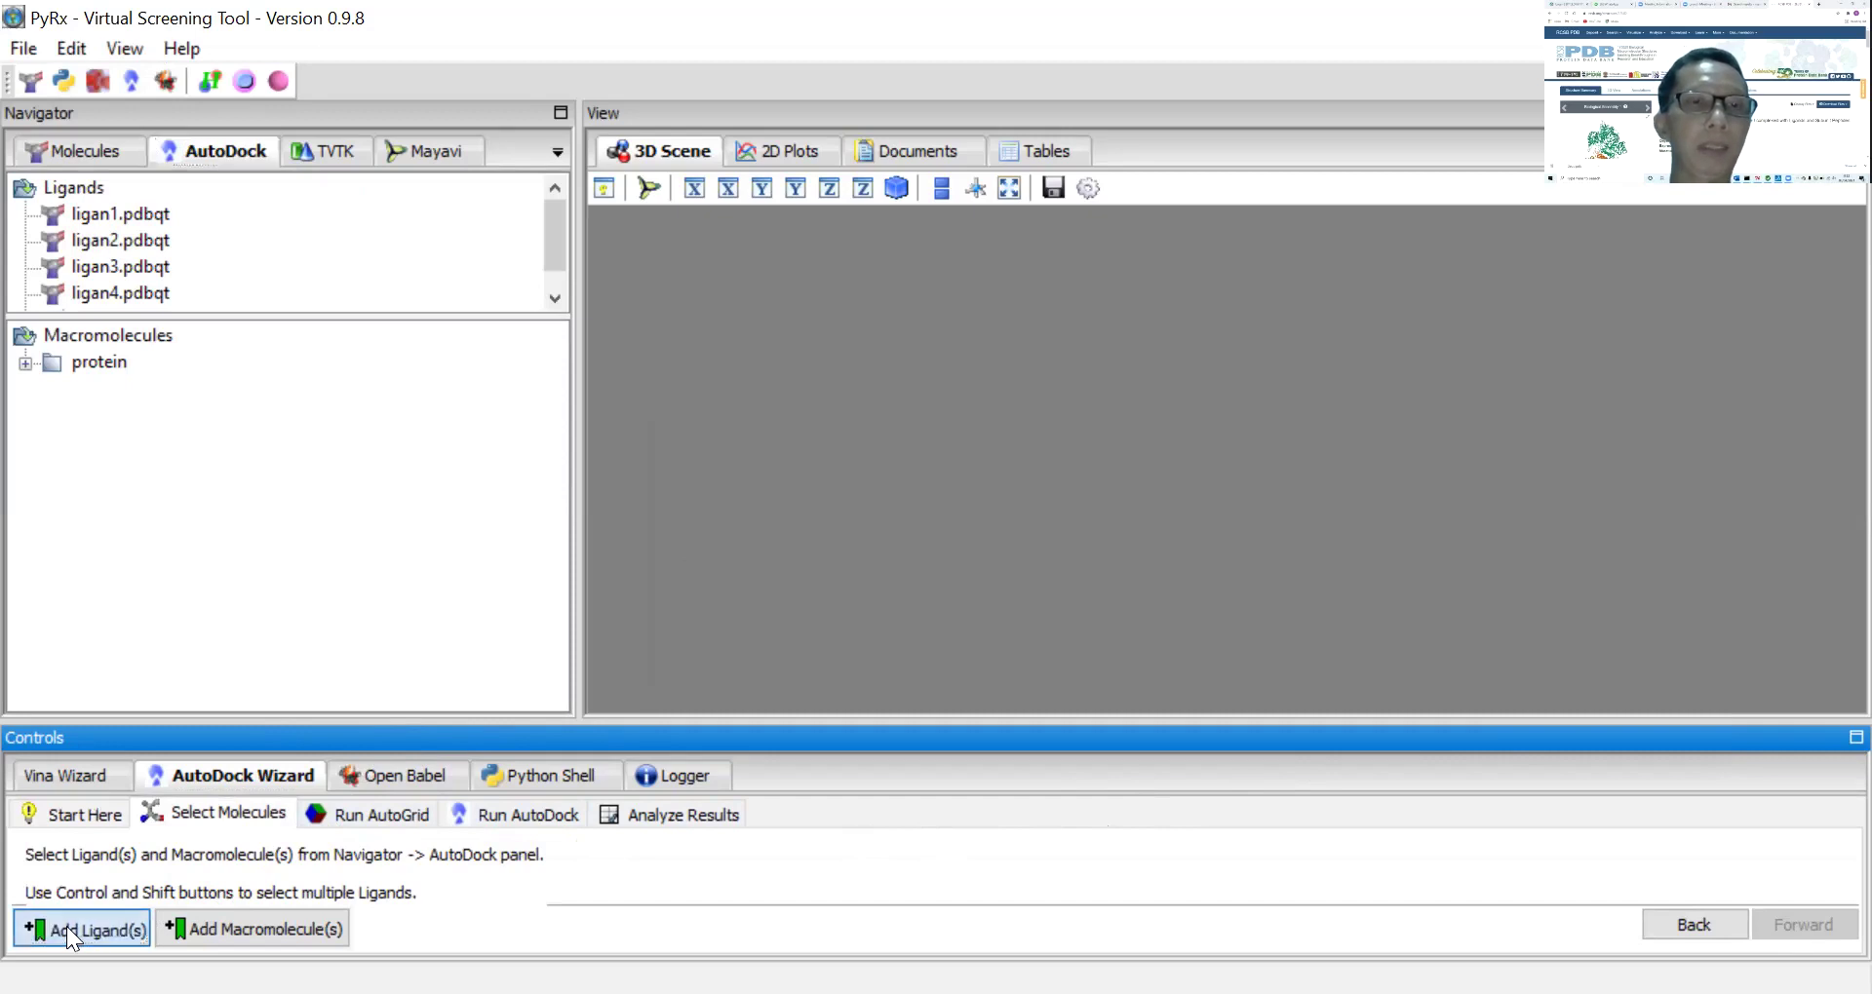
pyautogui.click(337, 370)
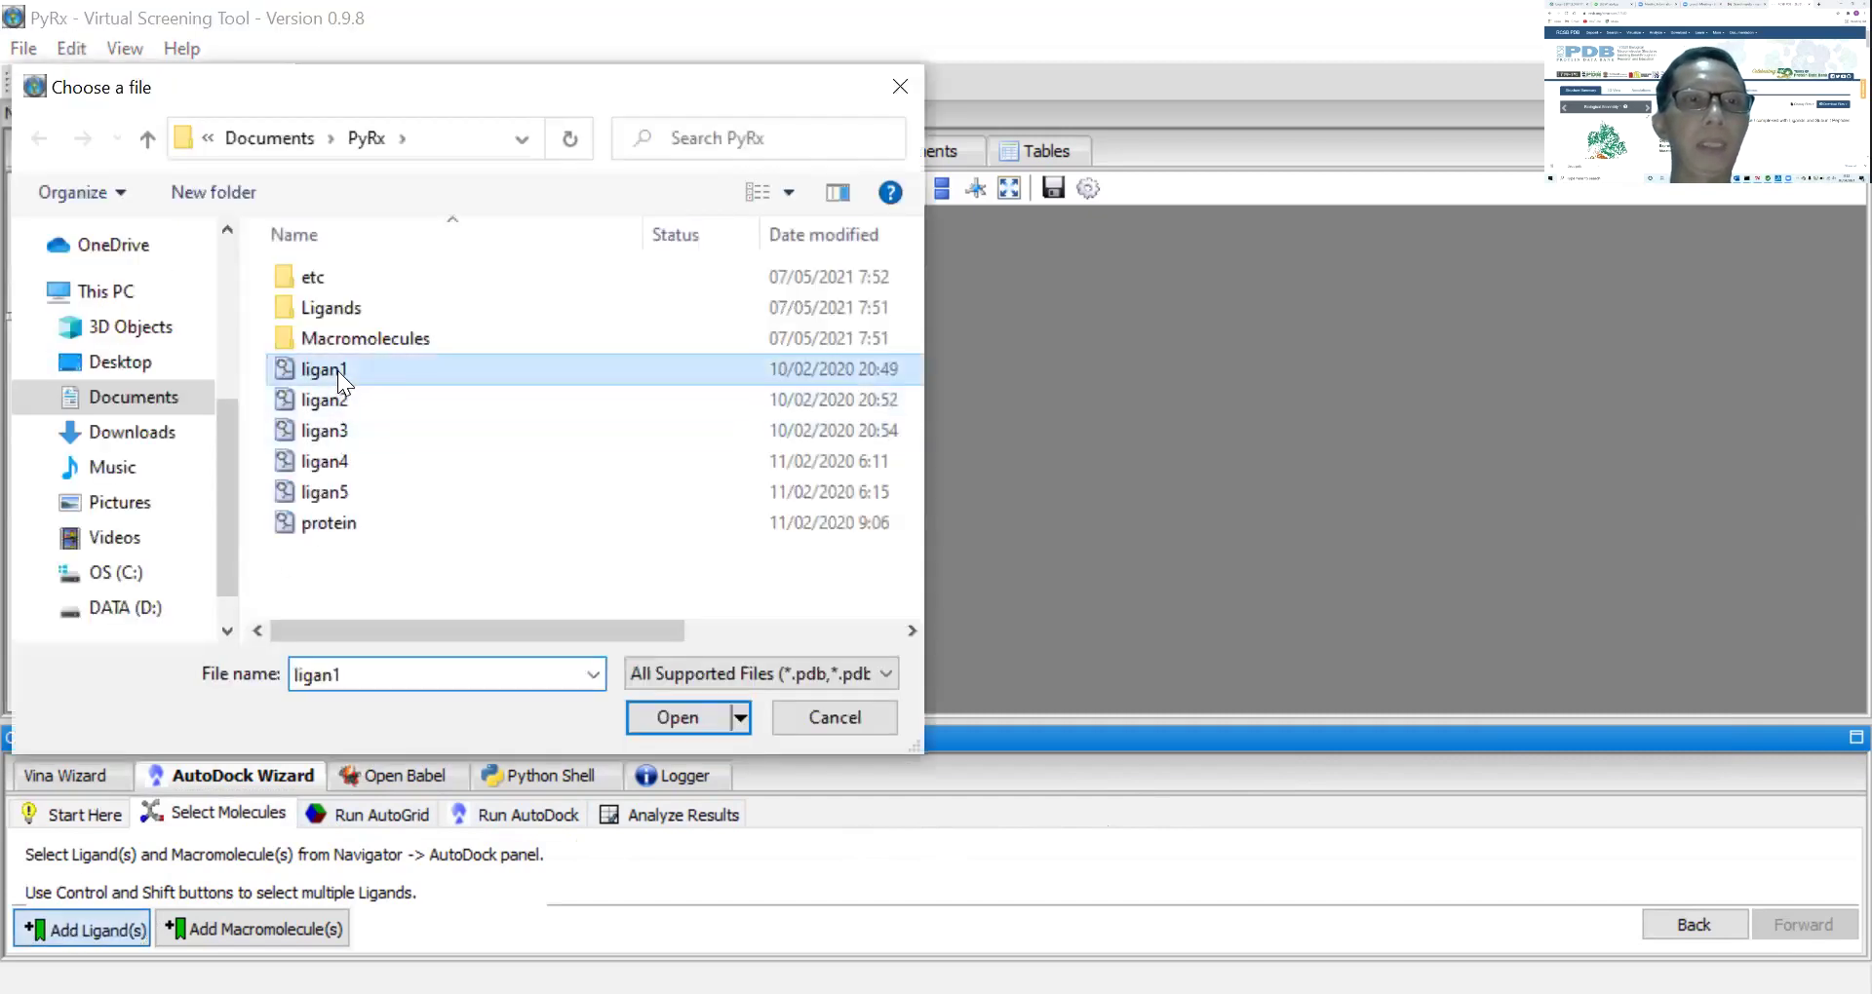
pyautogui.keyDown('ctrl'); pyautogui.click(331, 400); pyautogui.keyUp('ctrl')
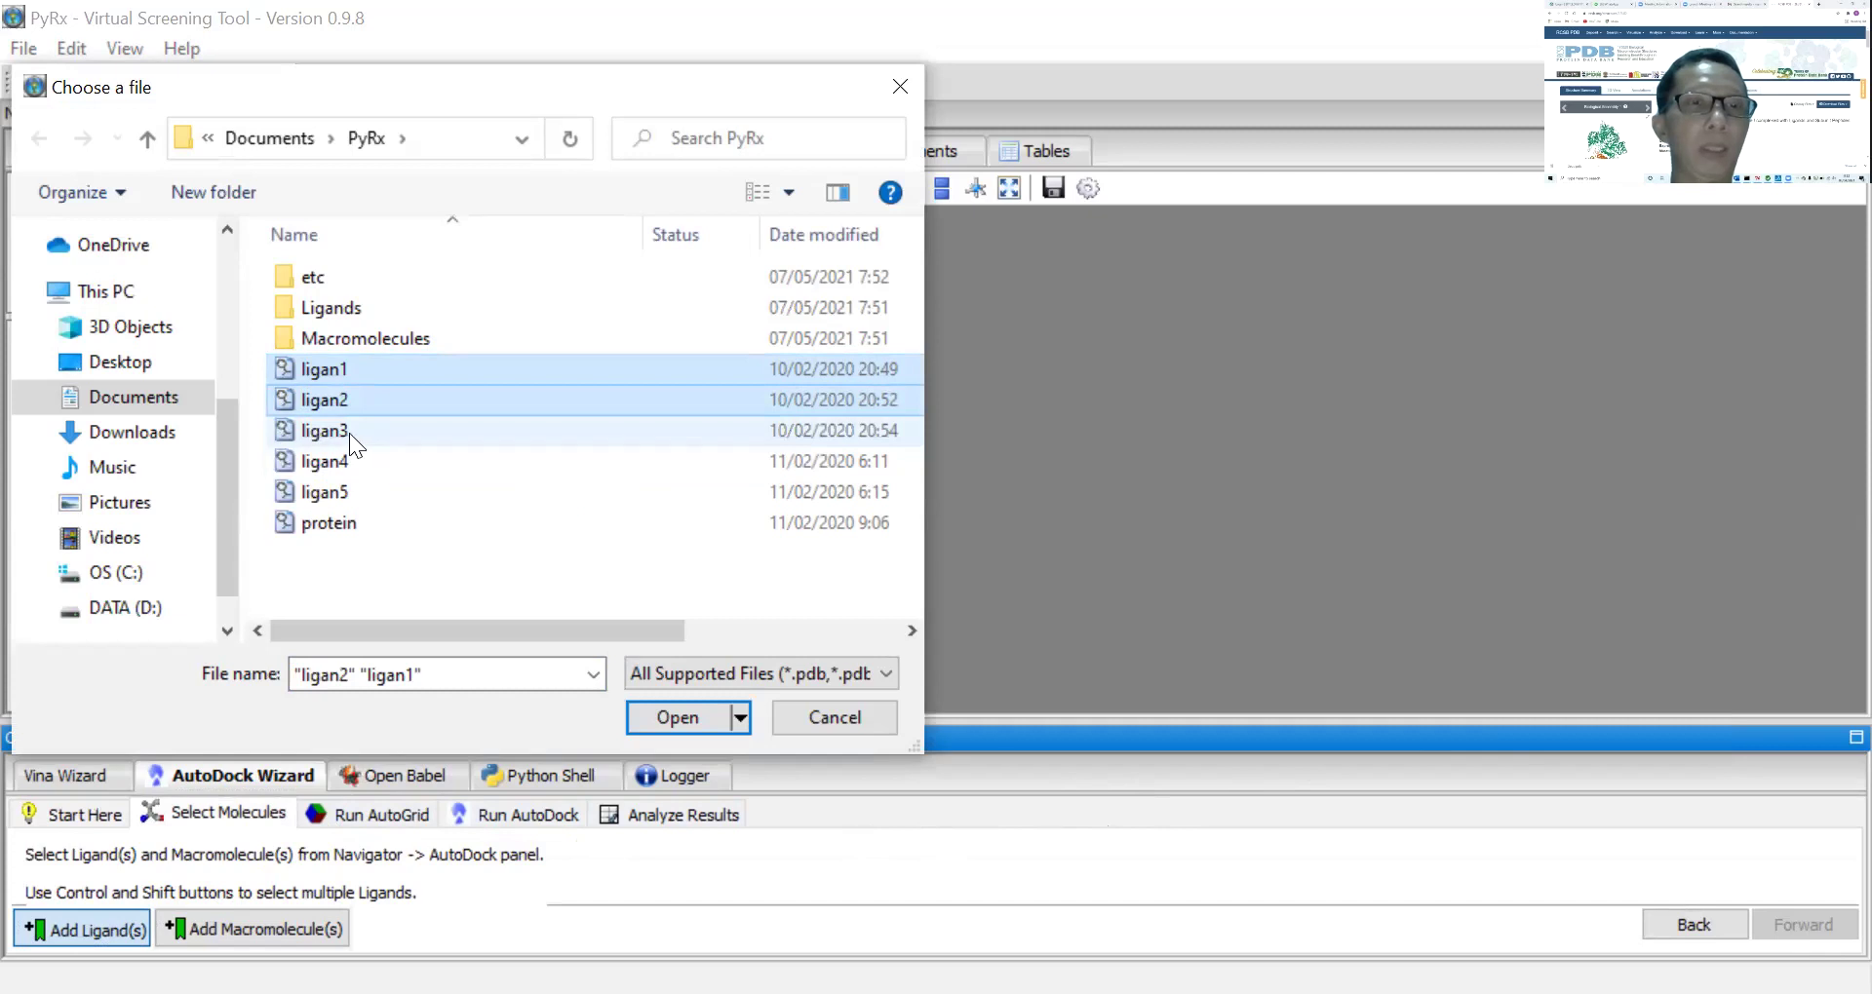
pyautogui.keyDown('ctrl'); pyautogui.click(345, 429); pyautogui.keyUp('ctrl')
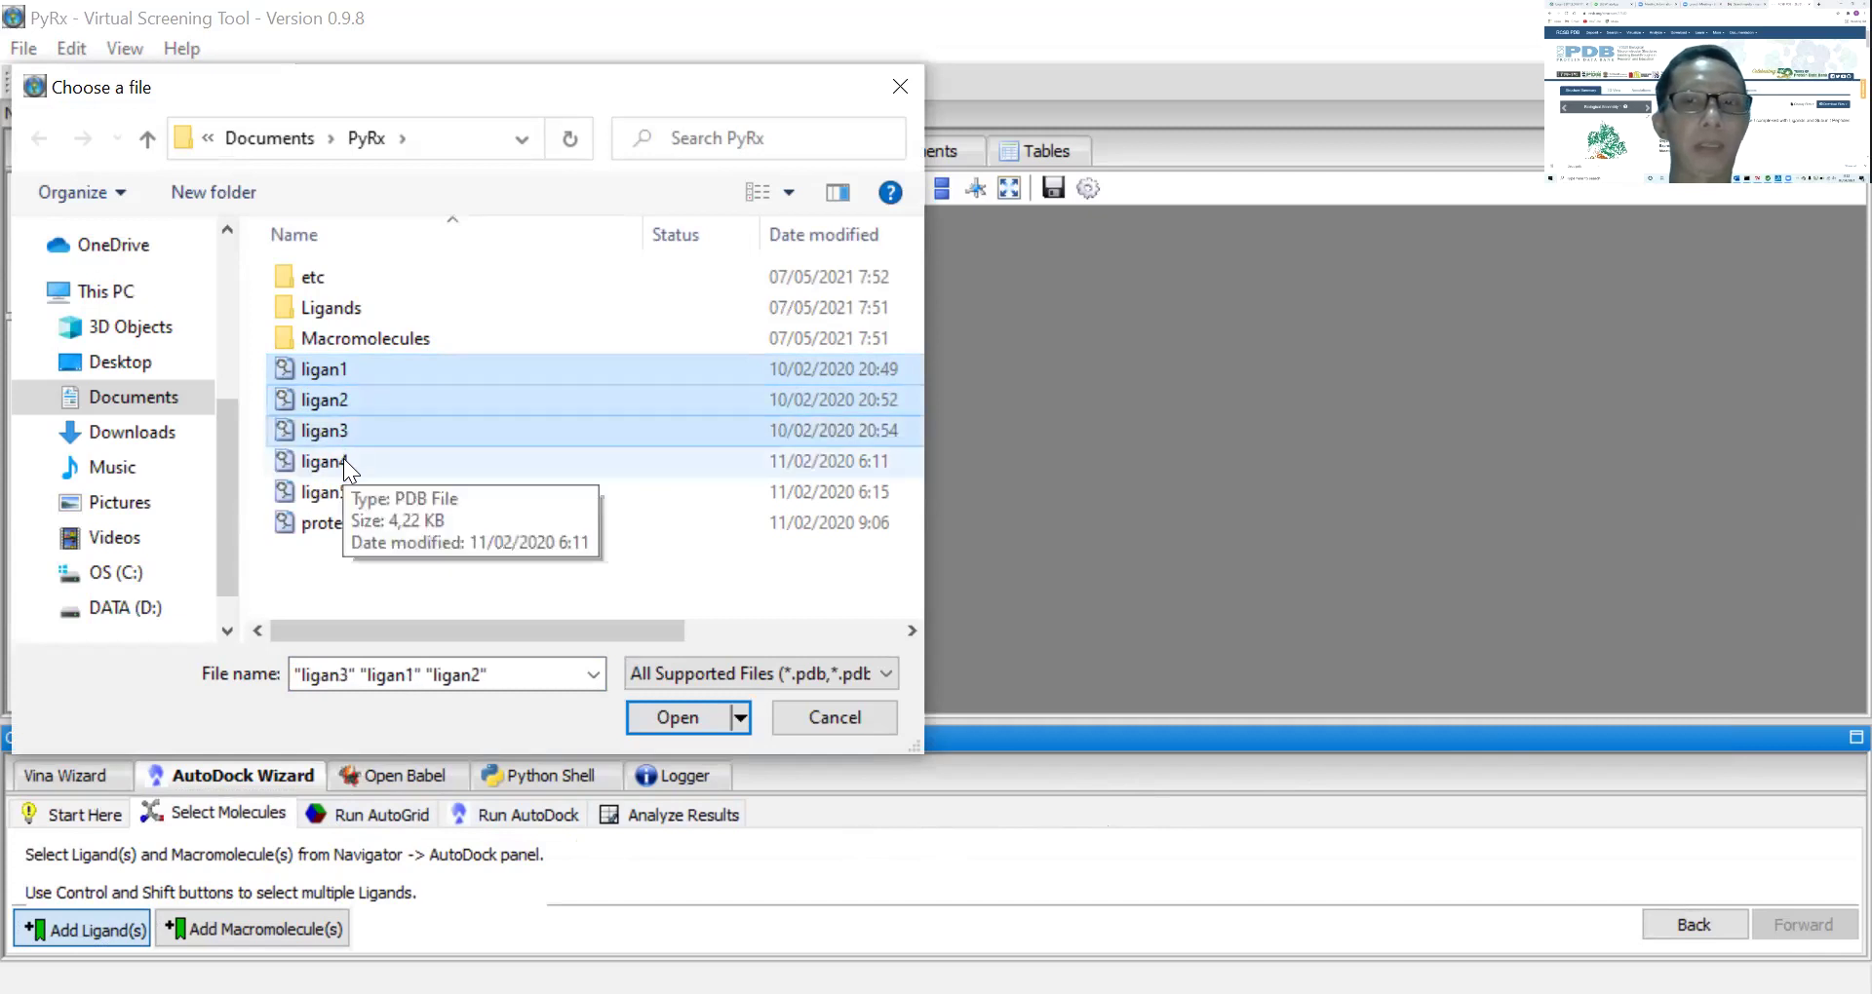
pyautogui.keyDown('ctrl'); pyautogui.click(343, 458); pyautogui.keyUp('ctrl')
pyautogui.keyDown('ctrl'); pyautogui.click(340, 486); pyautogui.keyUp('ctrl')
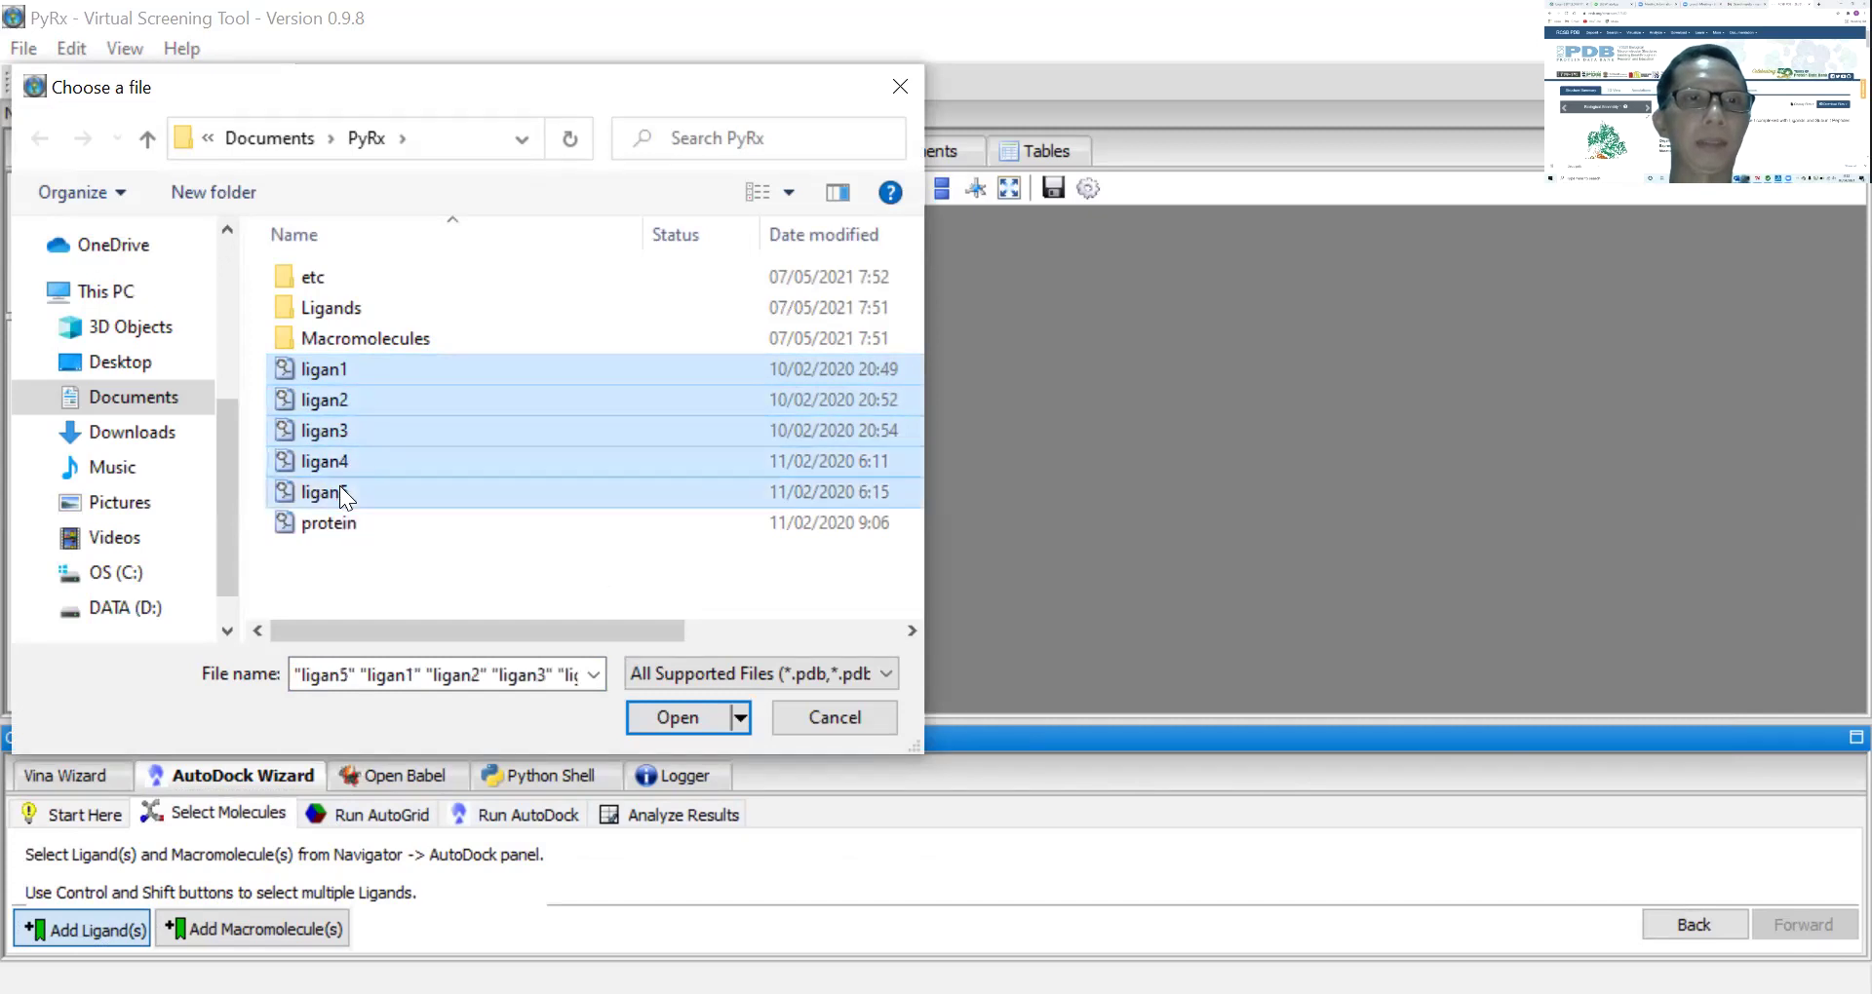
# Load the five ligand files ligan1, ligan2, ligan3, ligan4 and ligan5 from the PyRx folder
pyautogui.click(353, 376)
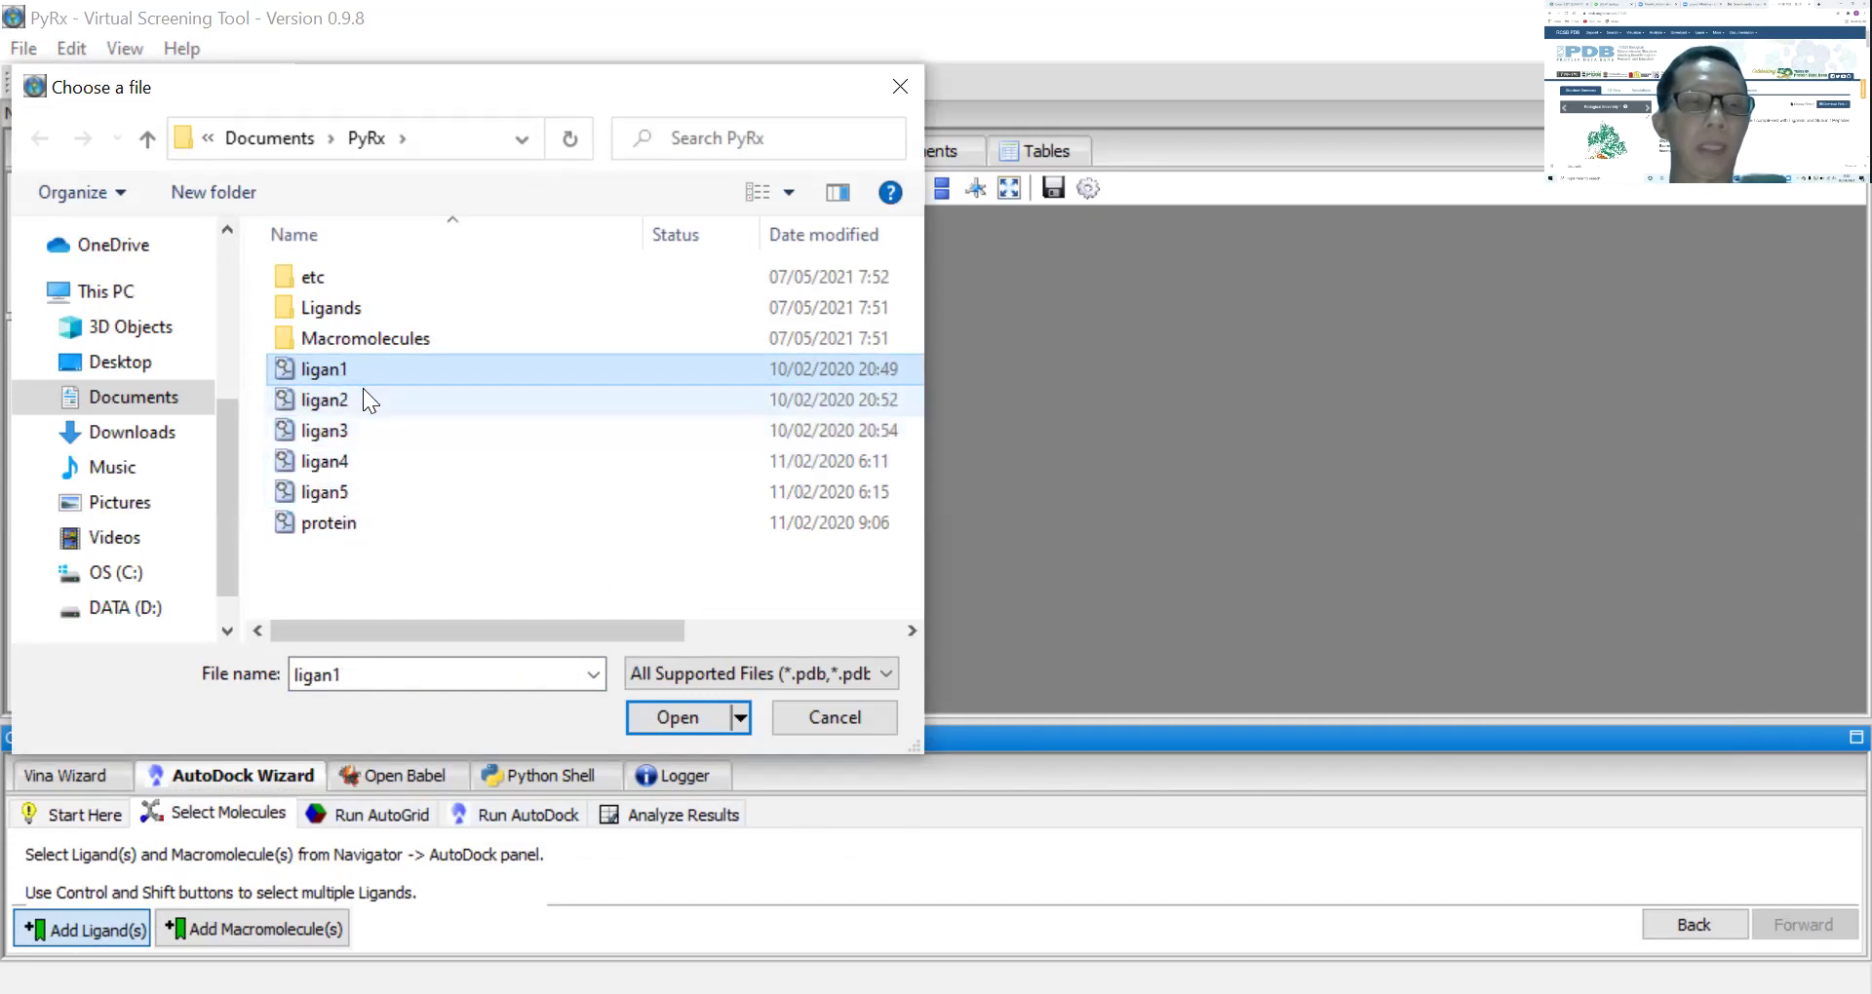
pyautogui.keyDown('ctrl'); pyautogui.click(345, 395); pyautogui.keyUp('ctrl')
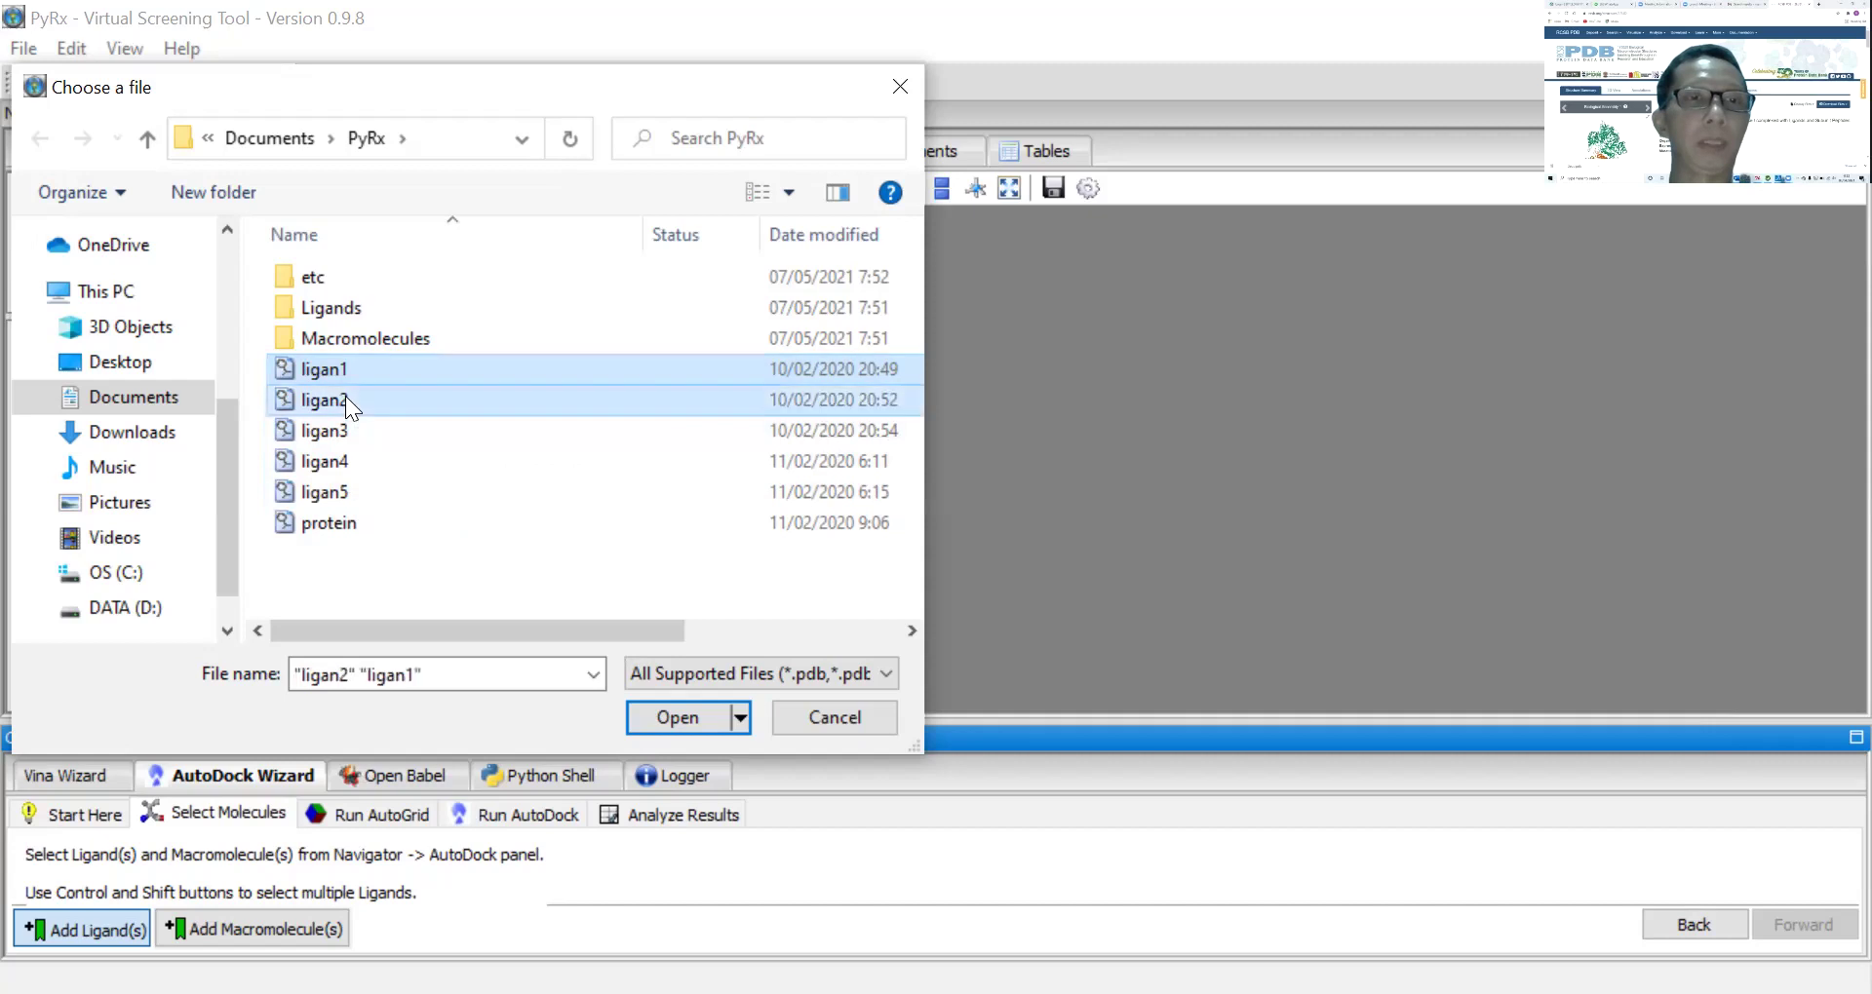
pyautogui.keyDown('ctrl'); pyautogui.click(341, 429); pyautogui.keyUp('ctrl')
pyautogui.keyDown('ctrl'); pyautogui.click(342, 460); pyautogui.keyUp('ctrl')
pyautogui.keyDown('ctrl'); pyautogui.click(335, 490); pyautogui.keyUp('ctrl')
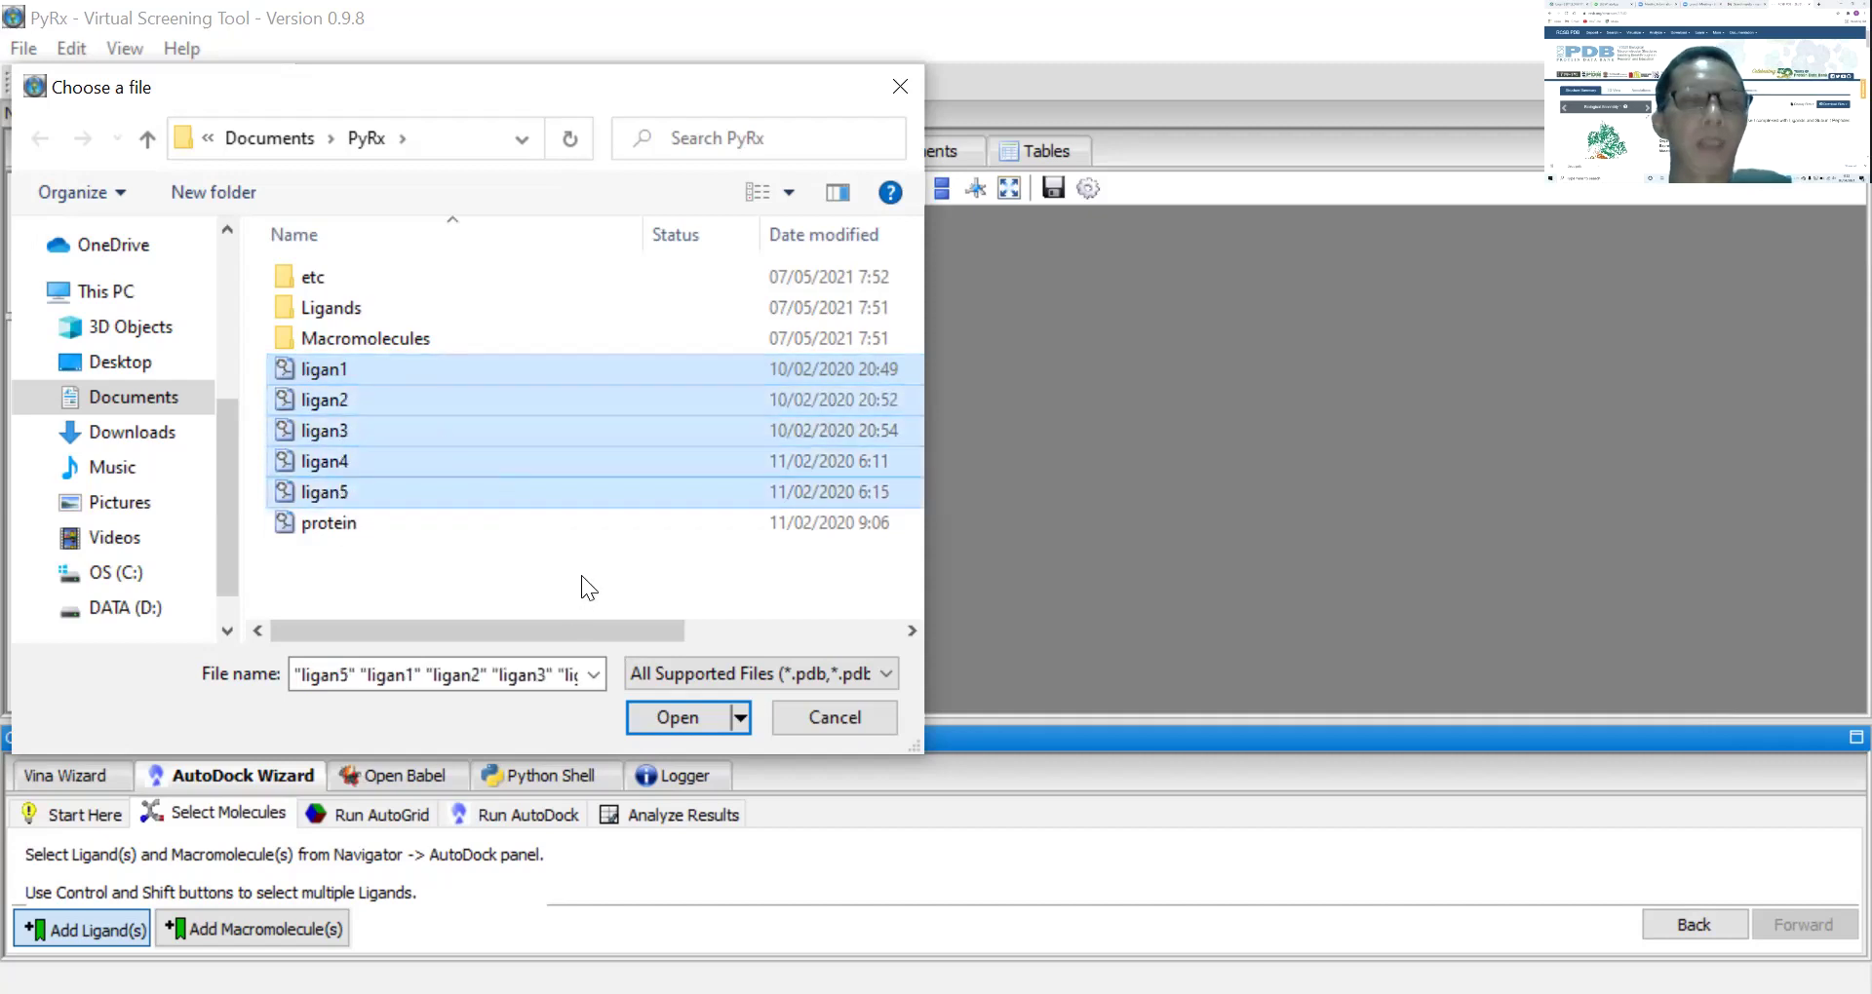
pyautogui.click(673, 712)
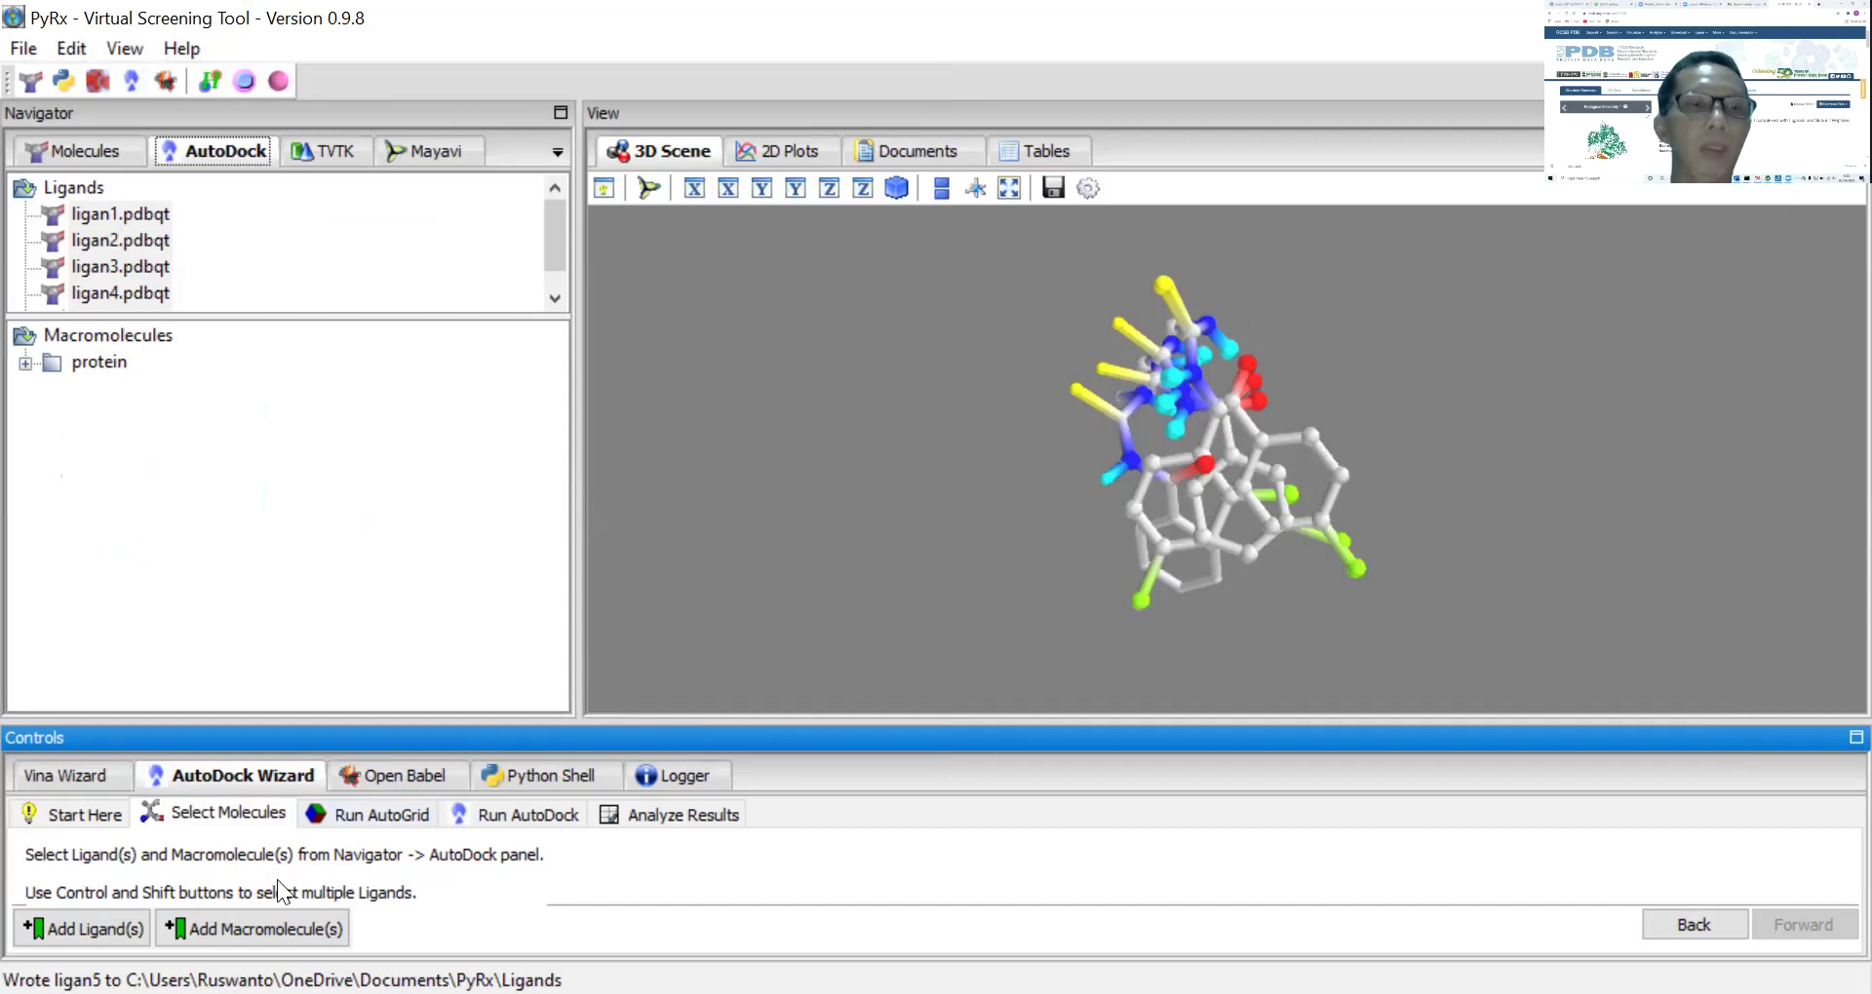
# Add the protein file as the macromolecule and advance the wizard to the AutoGrid stage
pyautogui.click(207, 928)
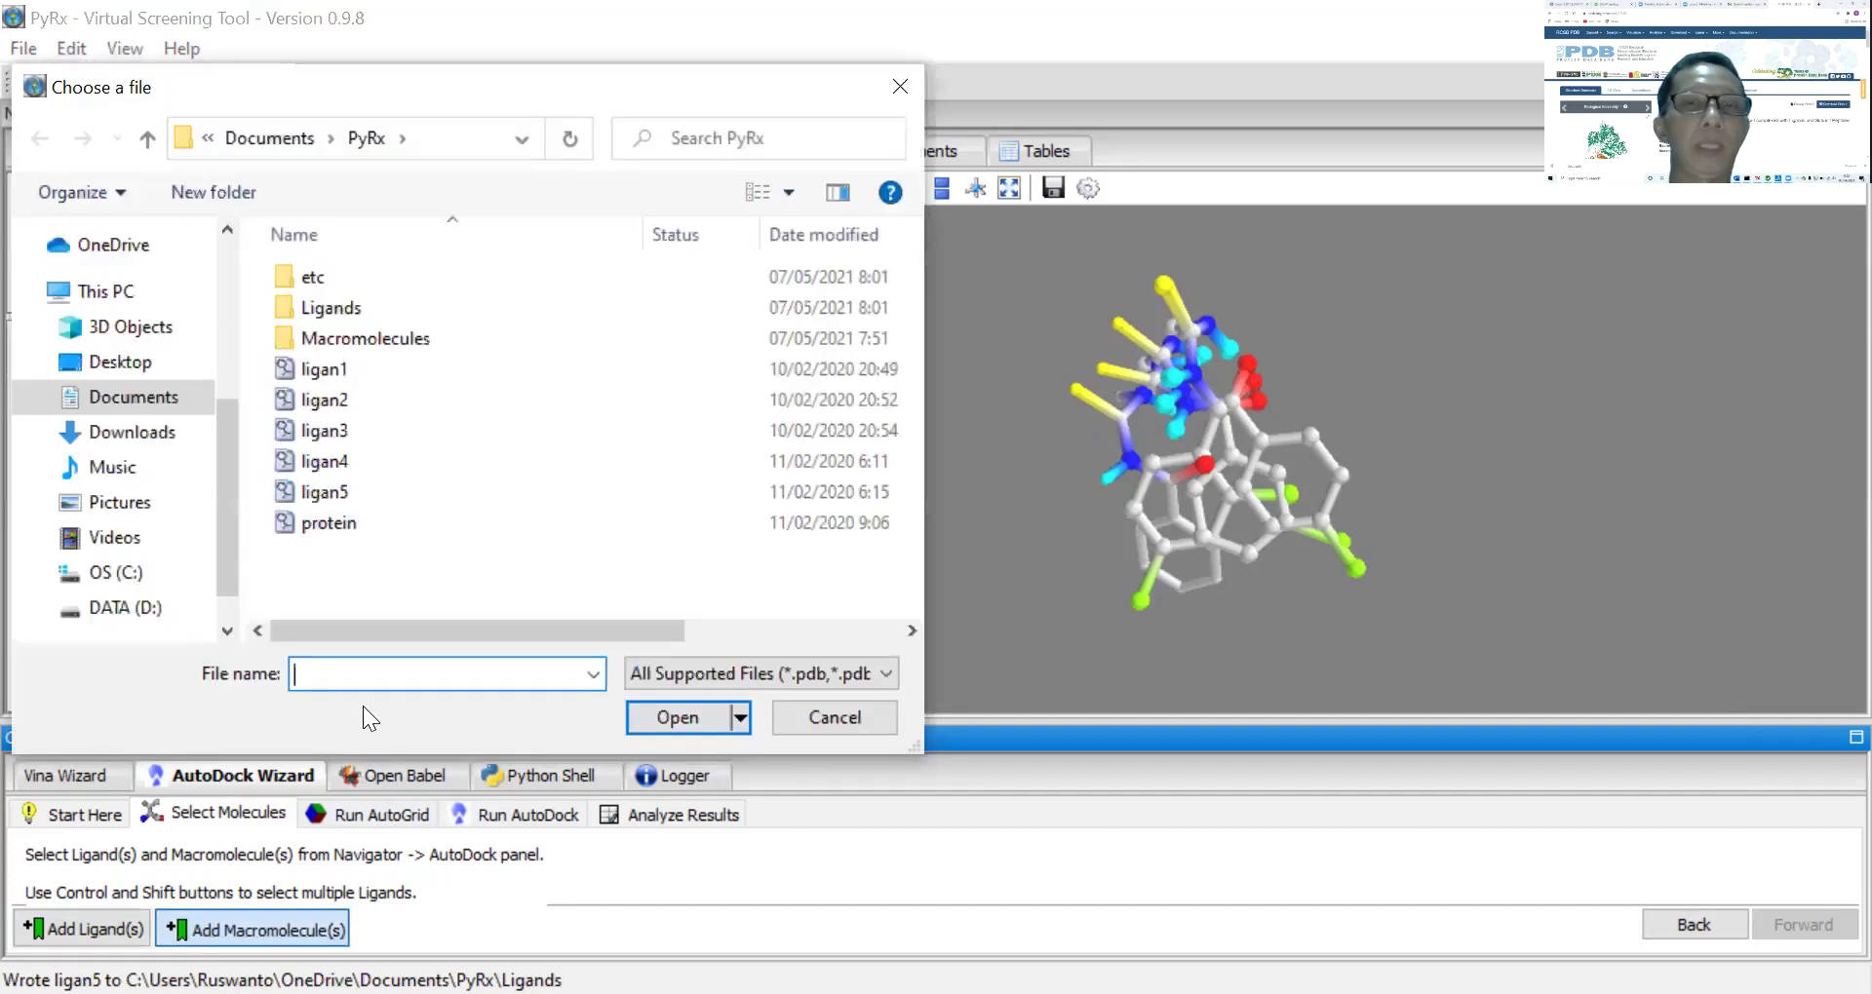
pyautogui.click(332, 526)
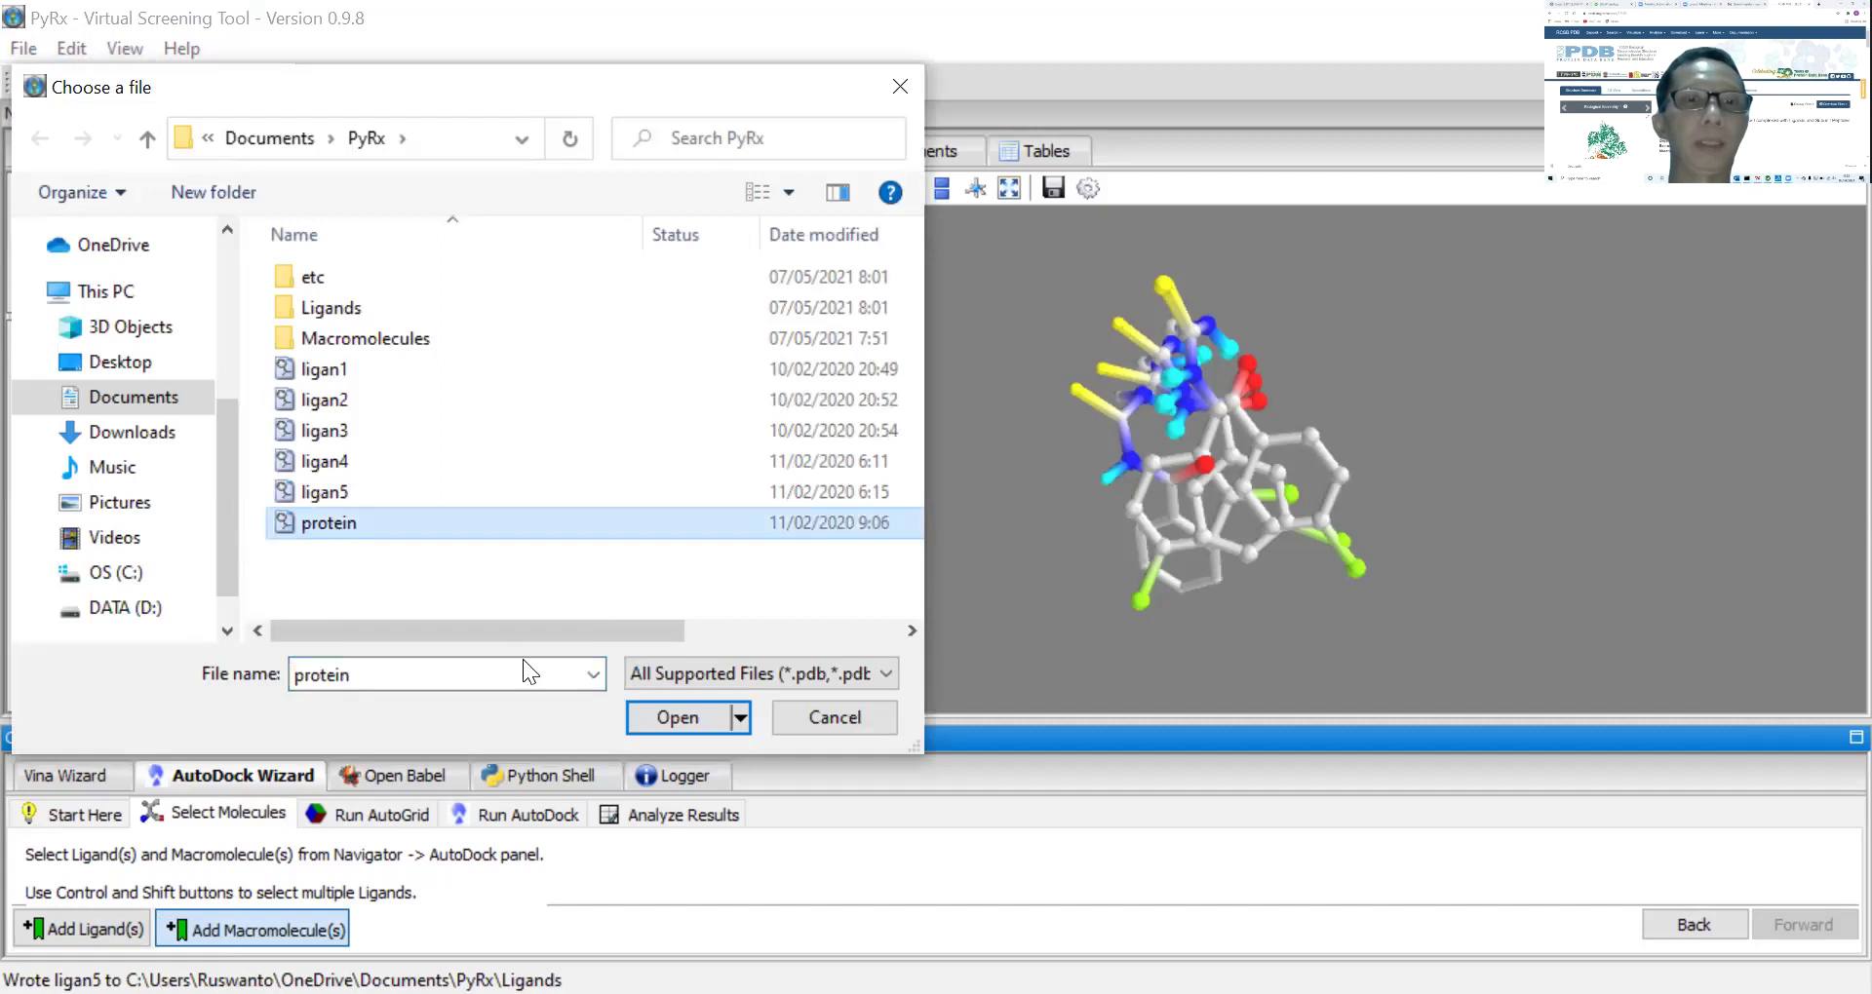
pyautogui.click(692, 712)
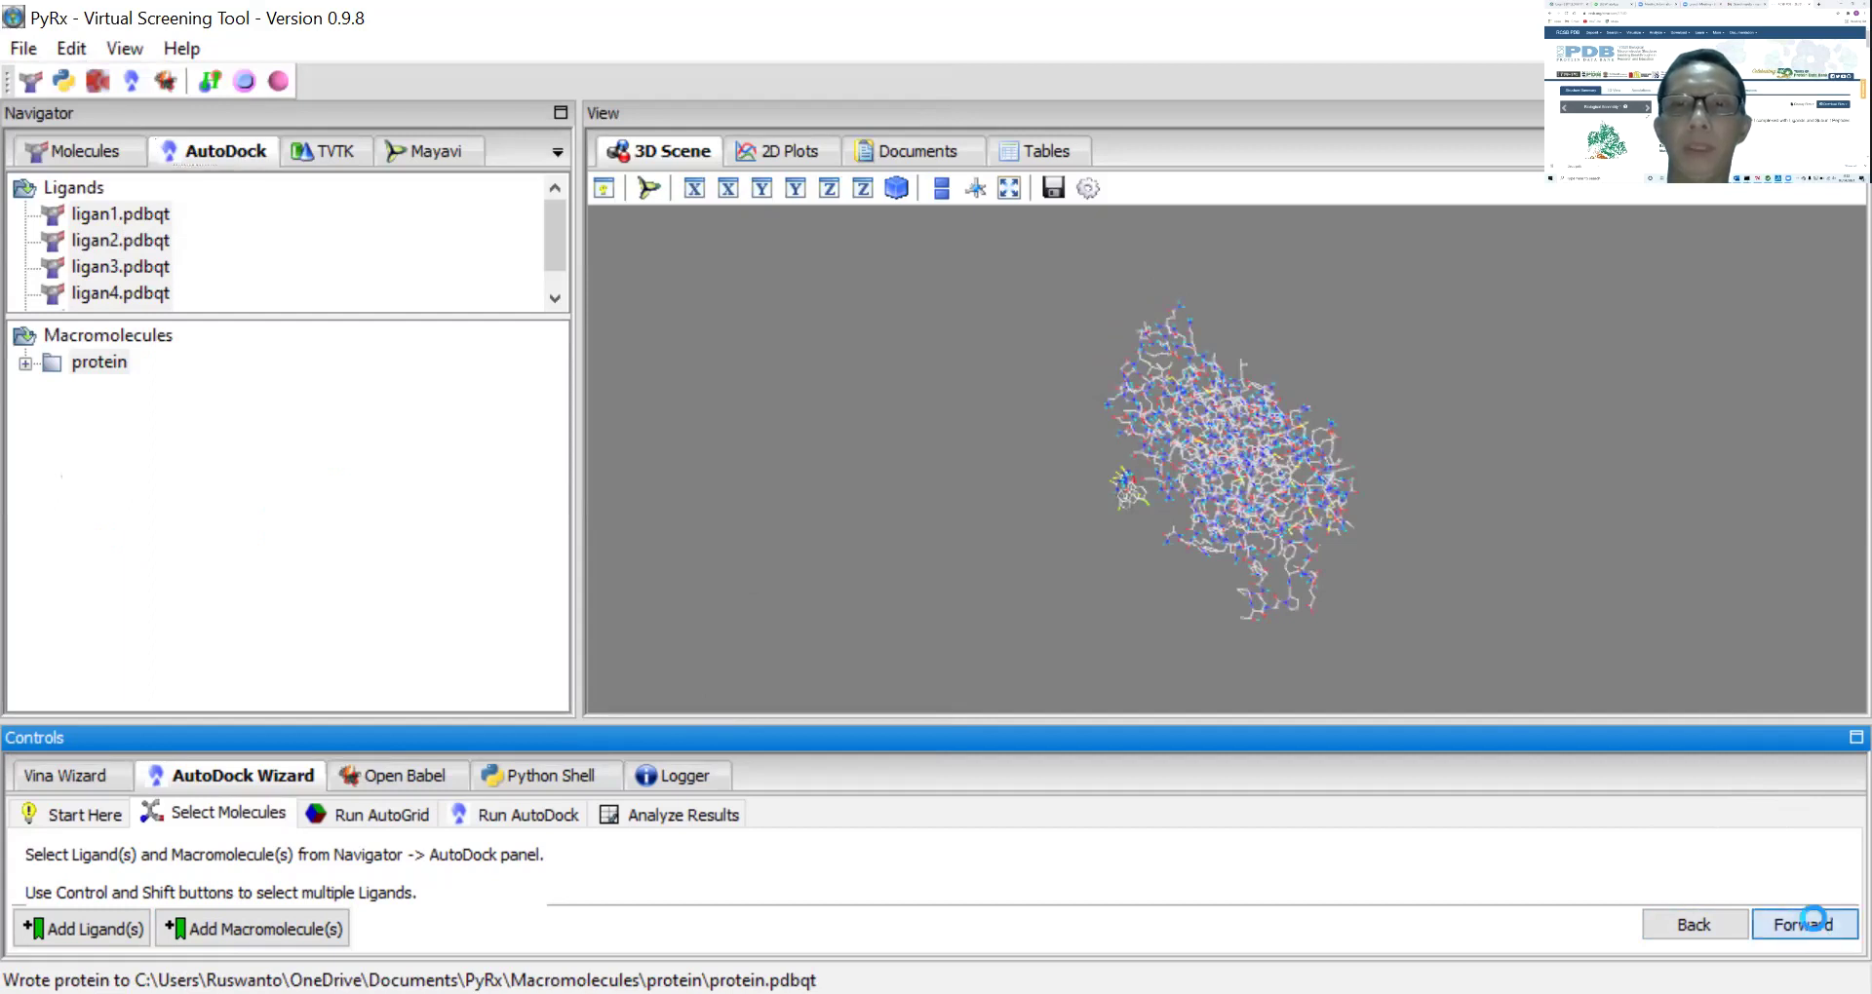
pyautogui.click(1813, 920)
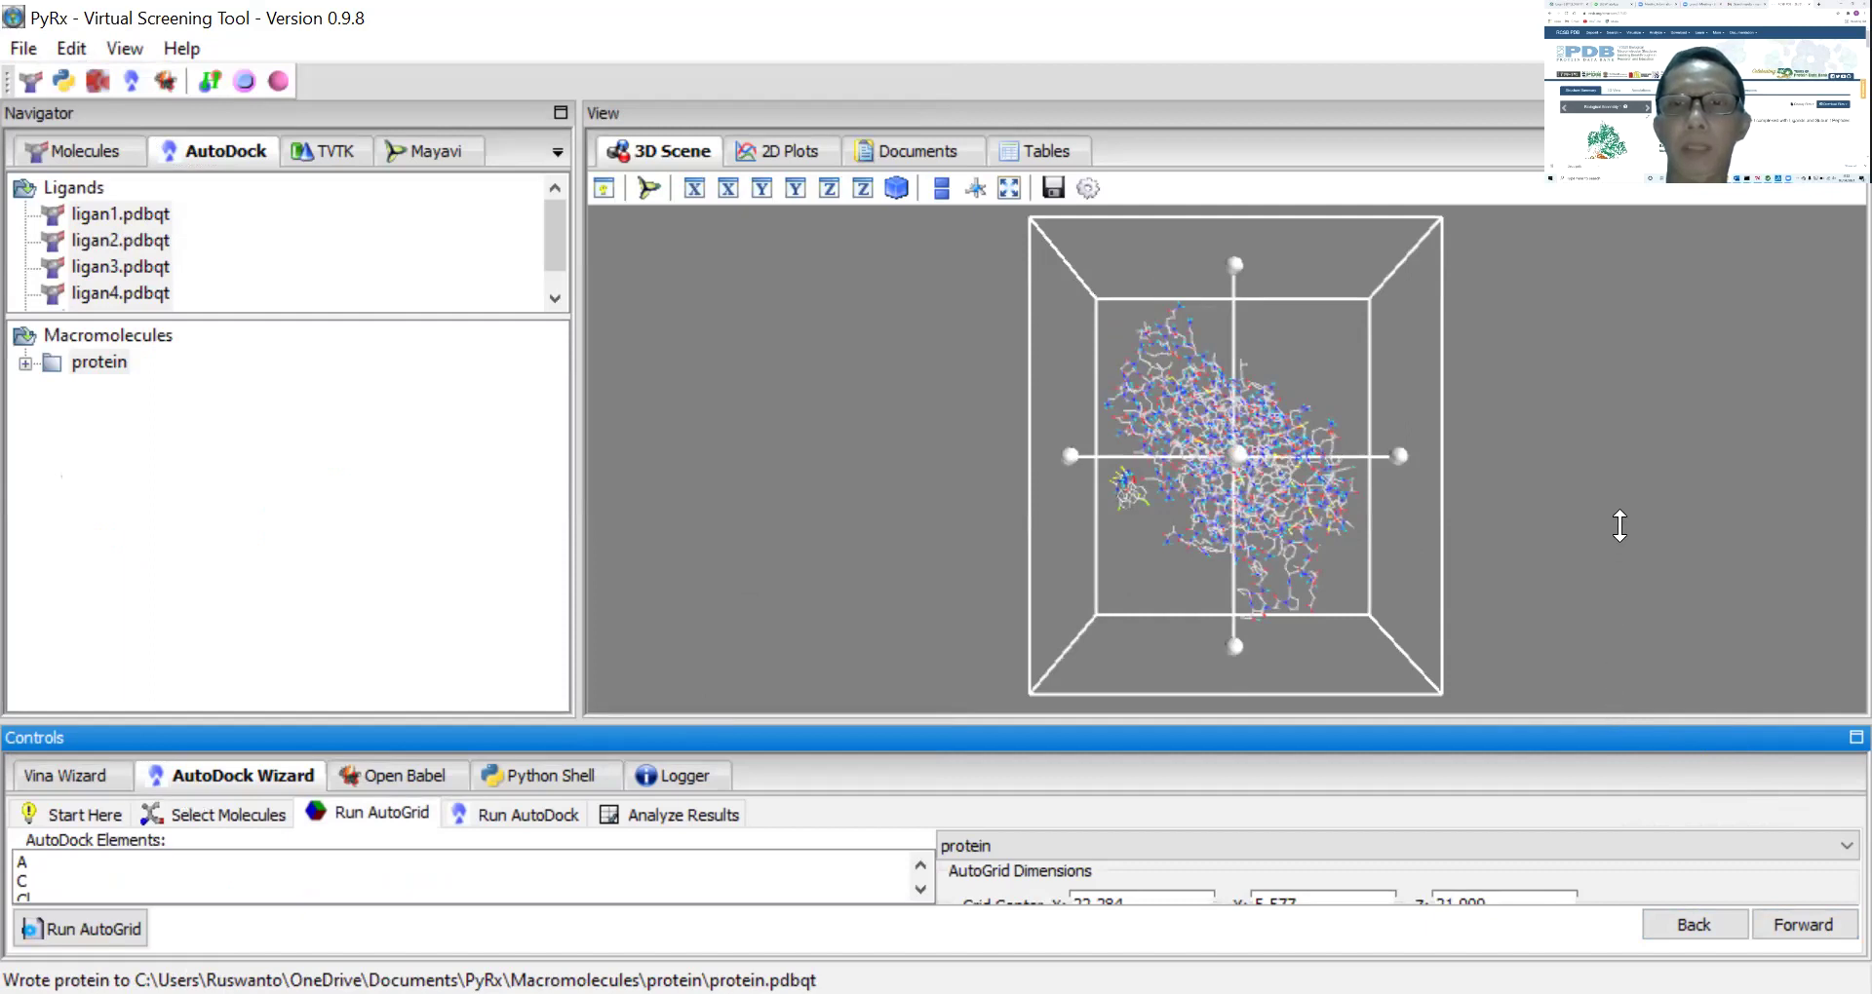
pyautogui.moveTo(1619, 526); pyautogui.dragTo(1619, 532)
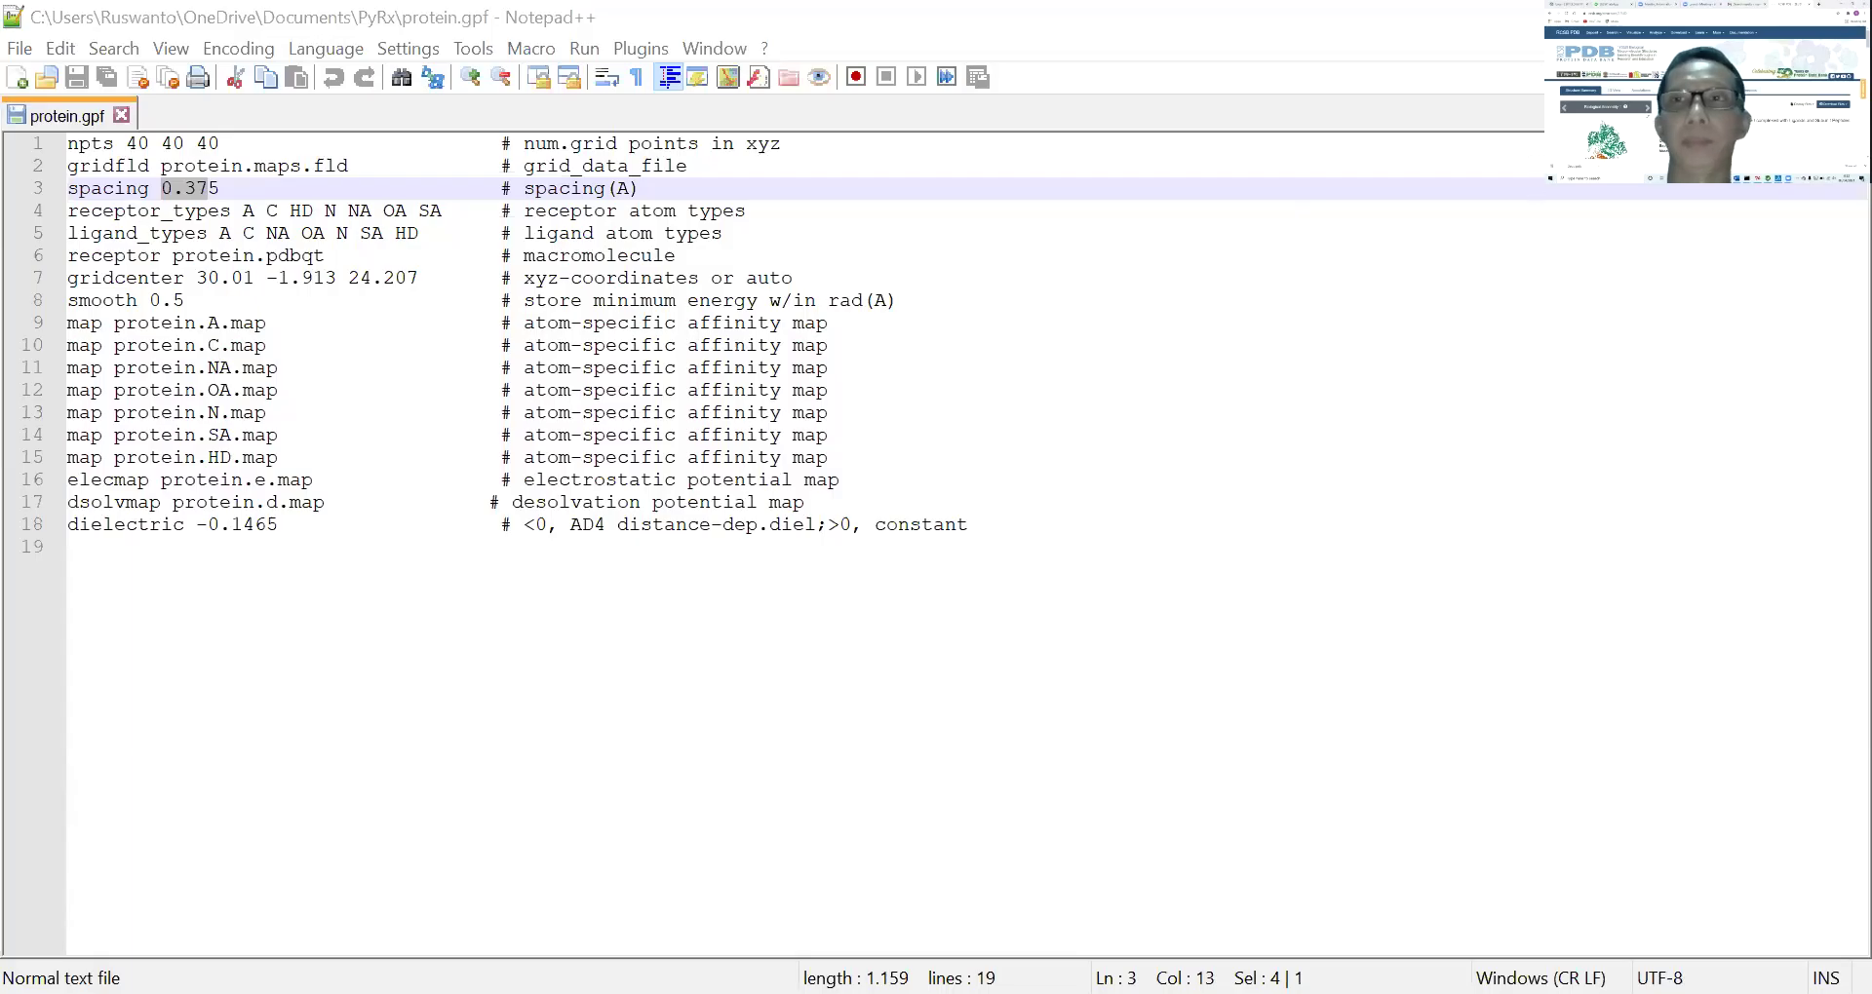
# Switch to protein.gpf in Notepad++, restore its window from full screen and widen it to show more of each line
pyautogui.doubleClick(767, 25)
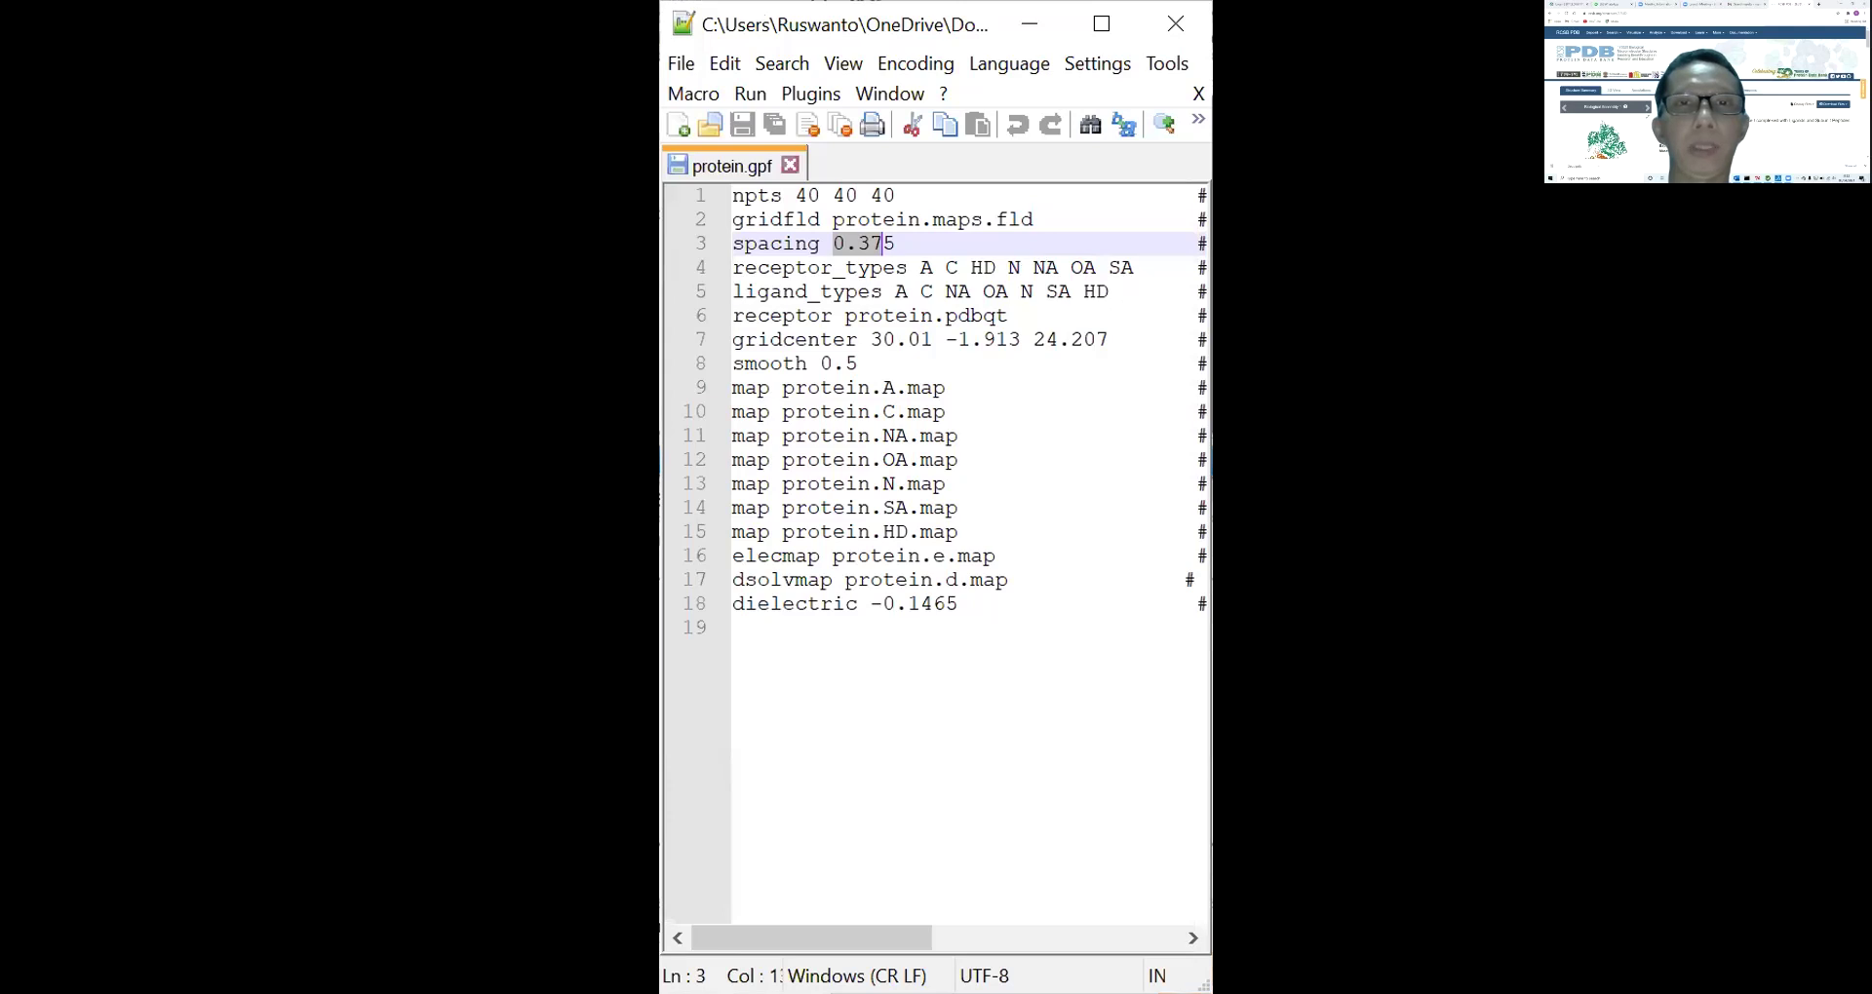
pyautogui.moveTo(1212, 39); pyautogui.dragTo(1309, 39)
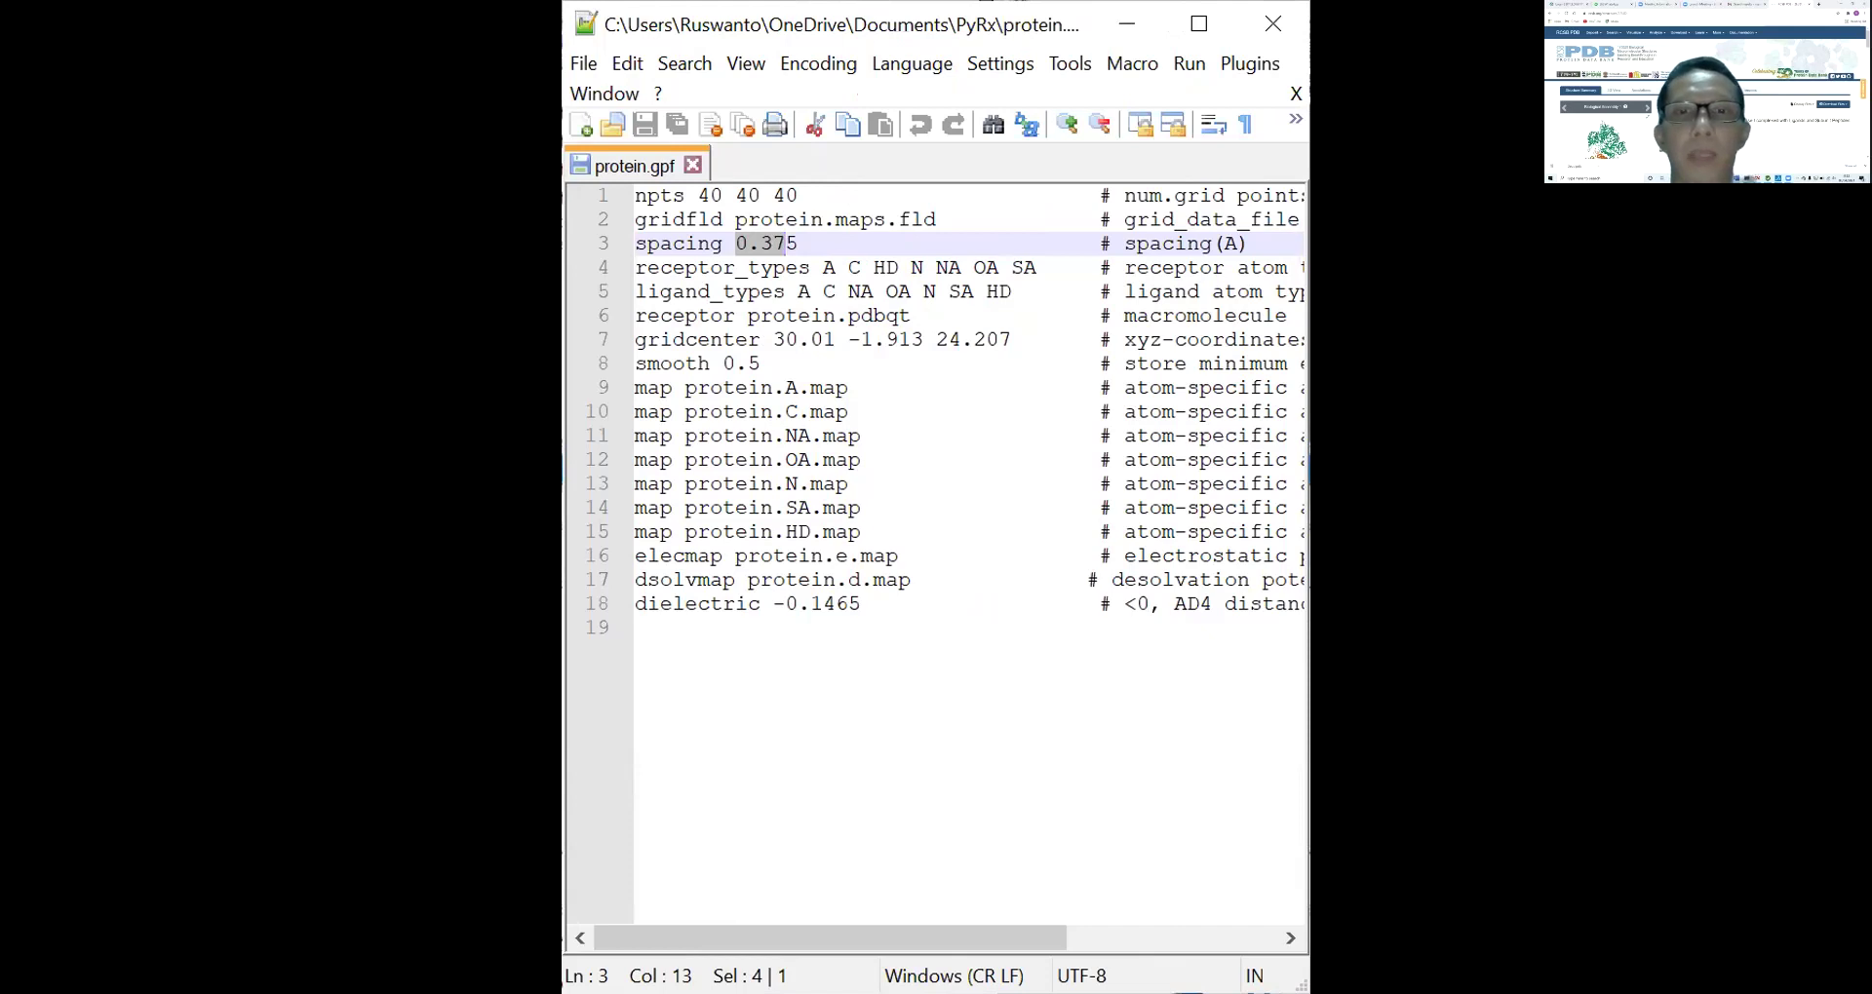
pyautogui.hotkey('alt', 'Tab')
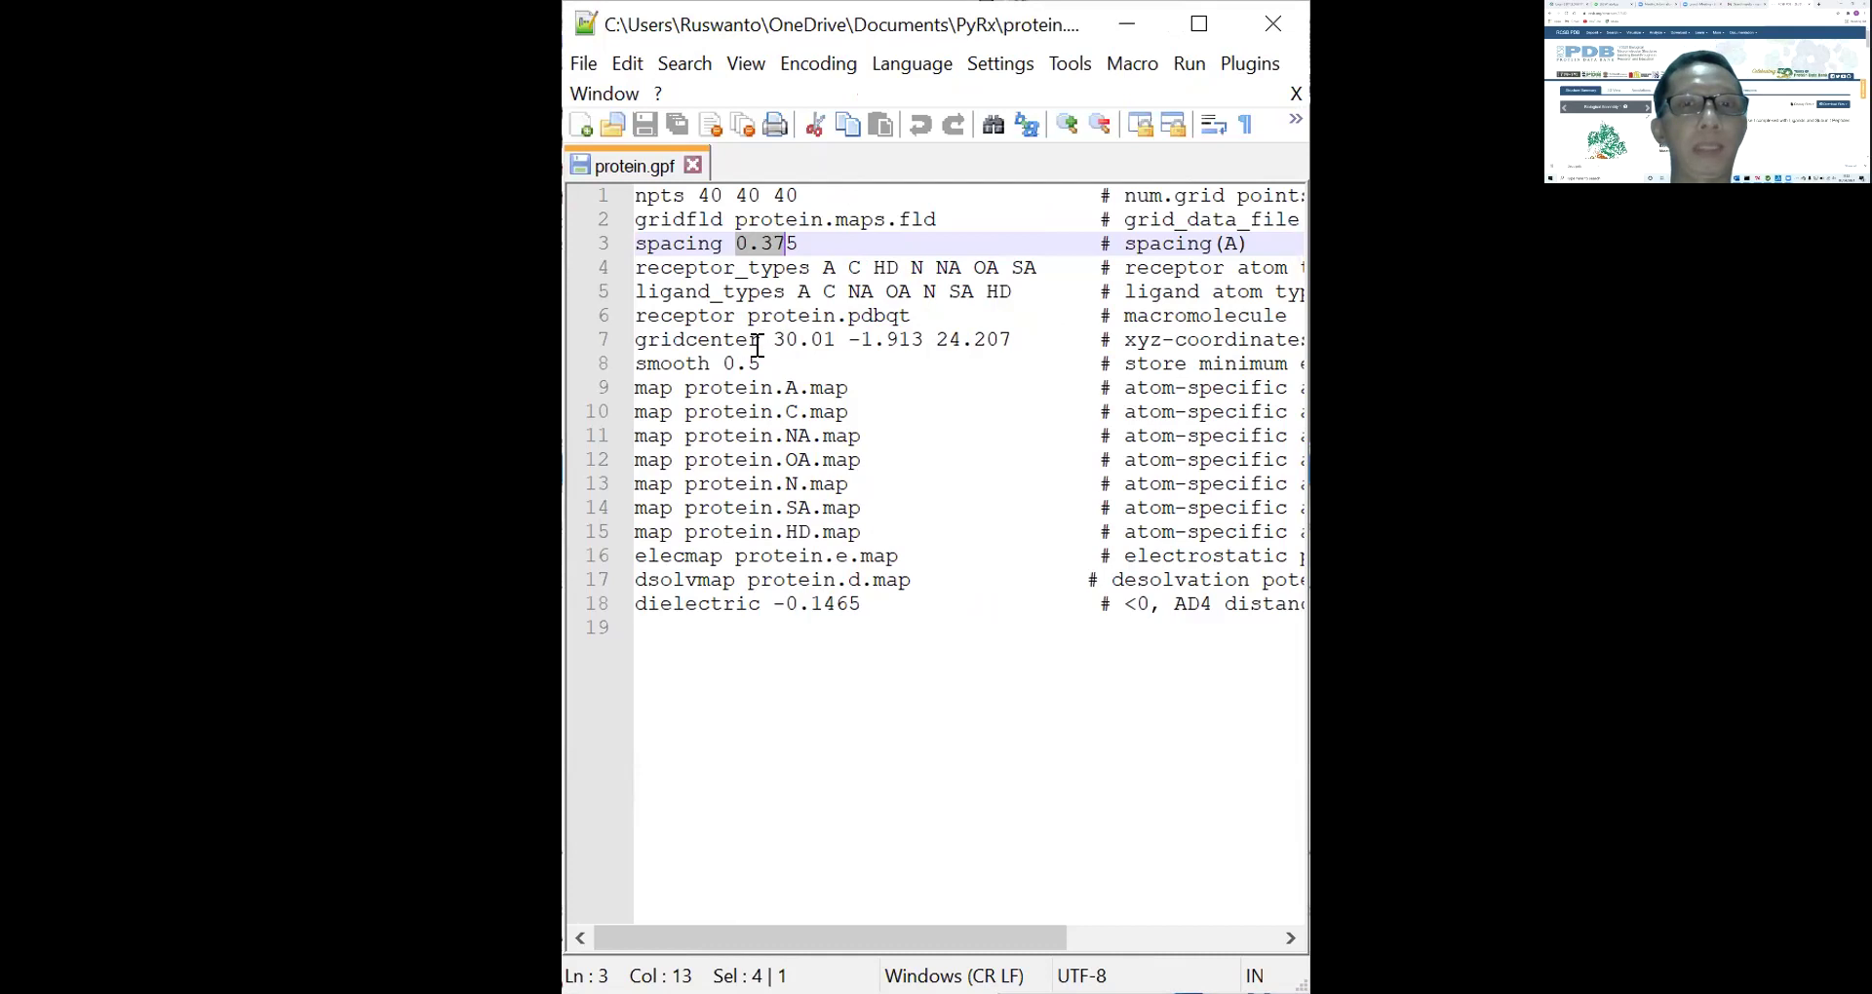
# Set the PyRx grid center to the protein.gpf coordinates X 30.01, Y -1.913 and Z 24.207, and run AutoGrid
pyautogui.moveTo(774, 339); pyautogui.dragTo(832, 339)
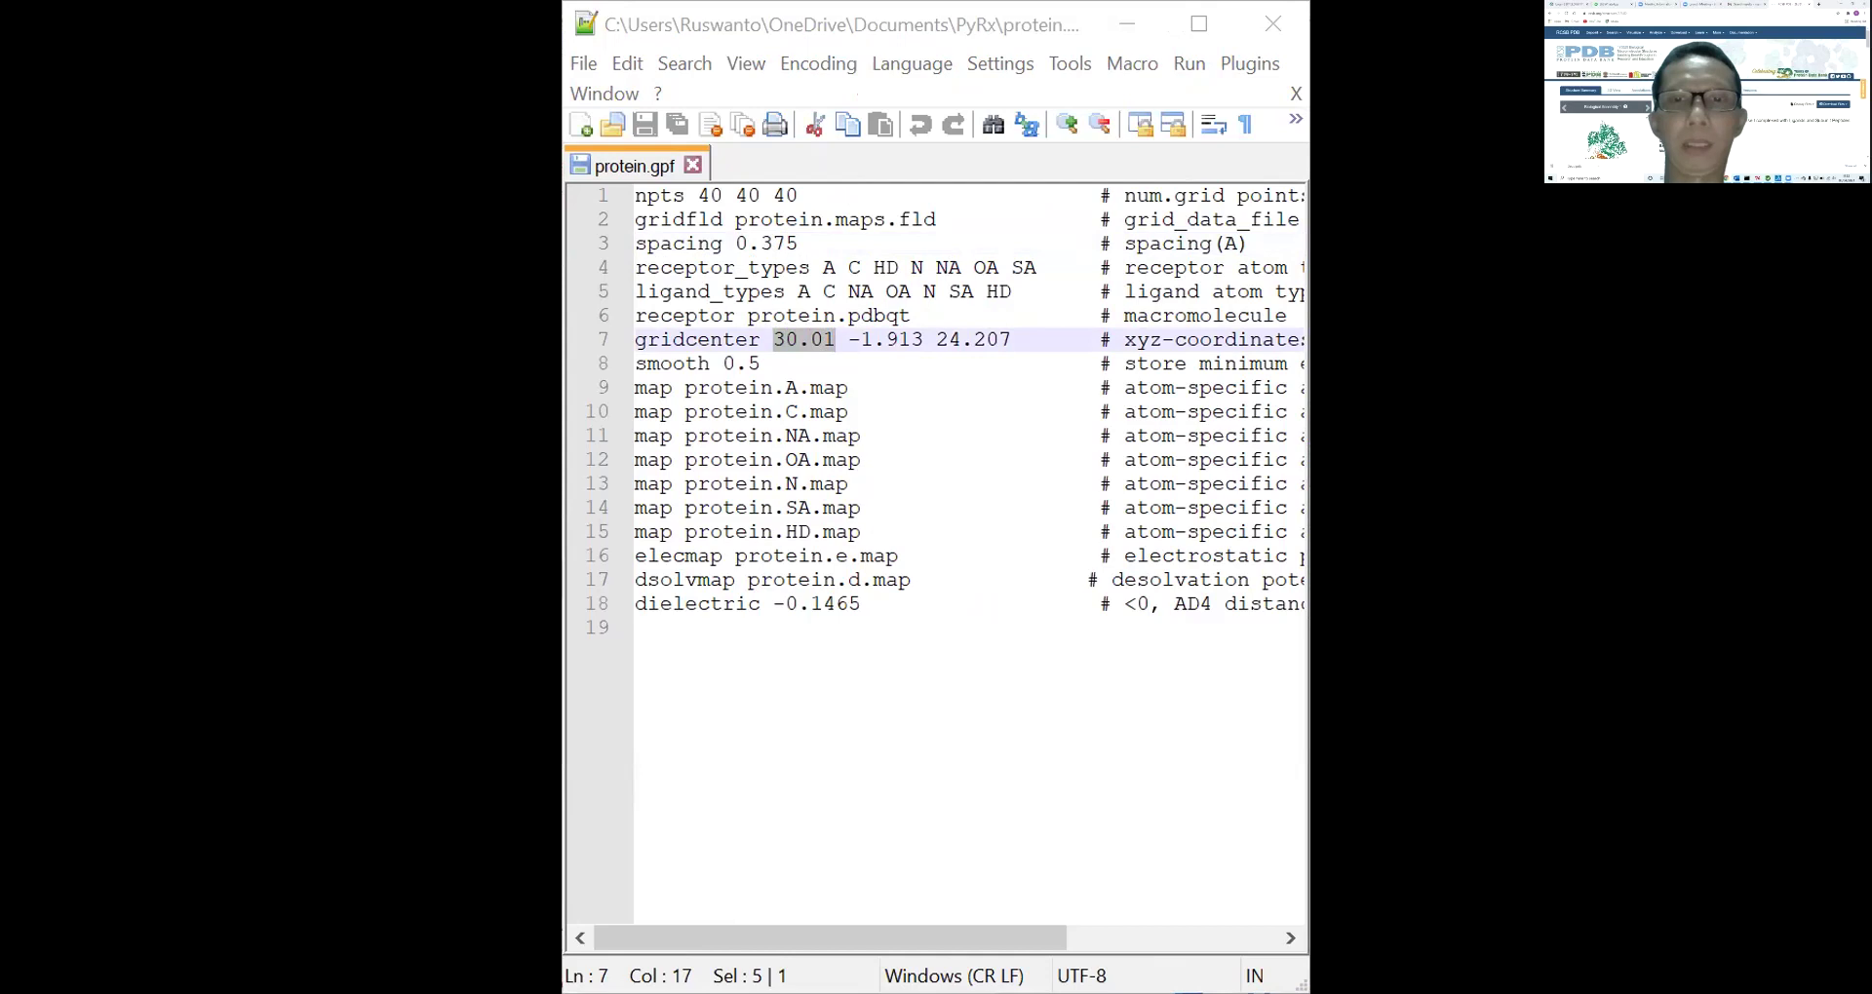
pyautogui.click(859, 340)
pyautogui.moveTo(856, 339); pyautogui.dragTo(924, 338)
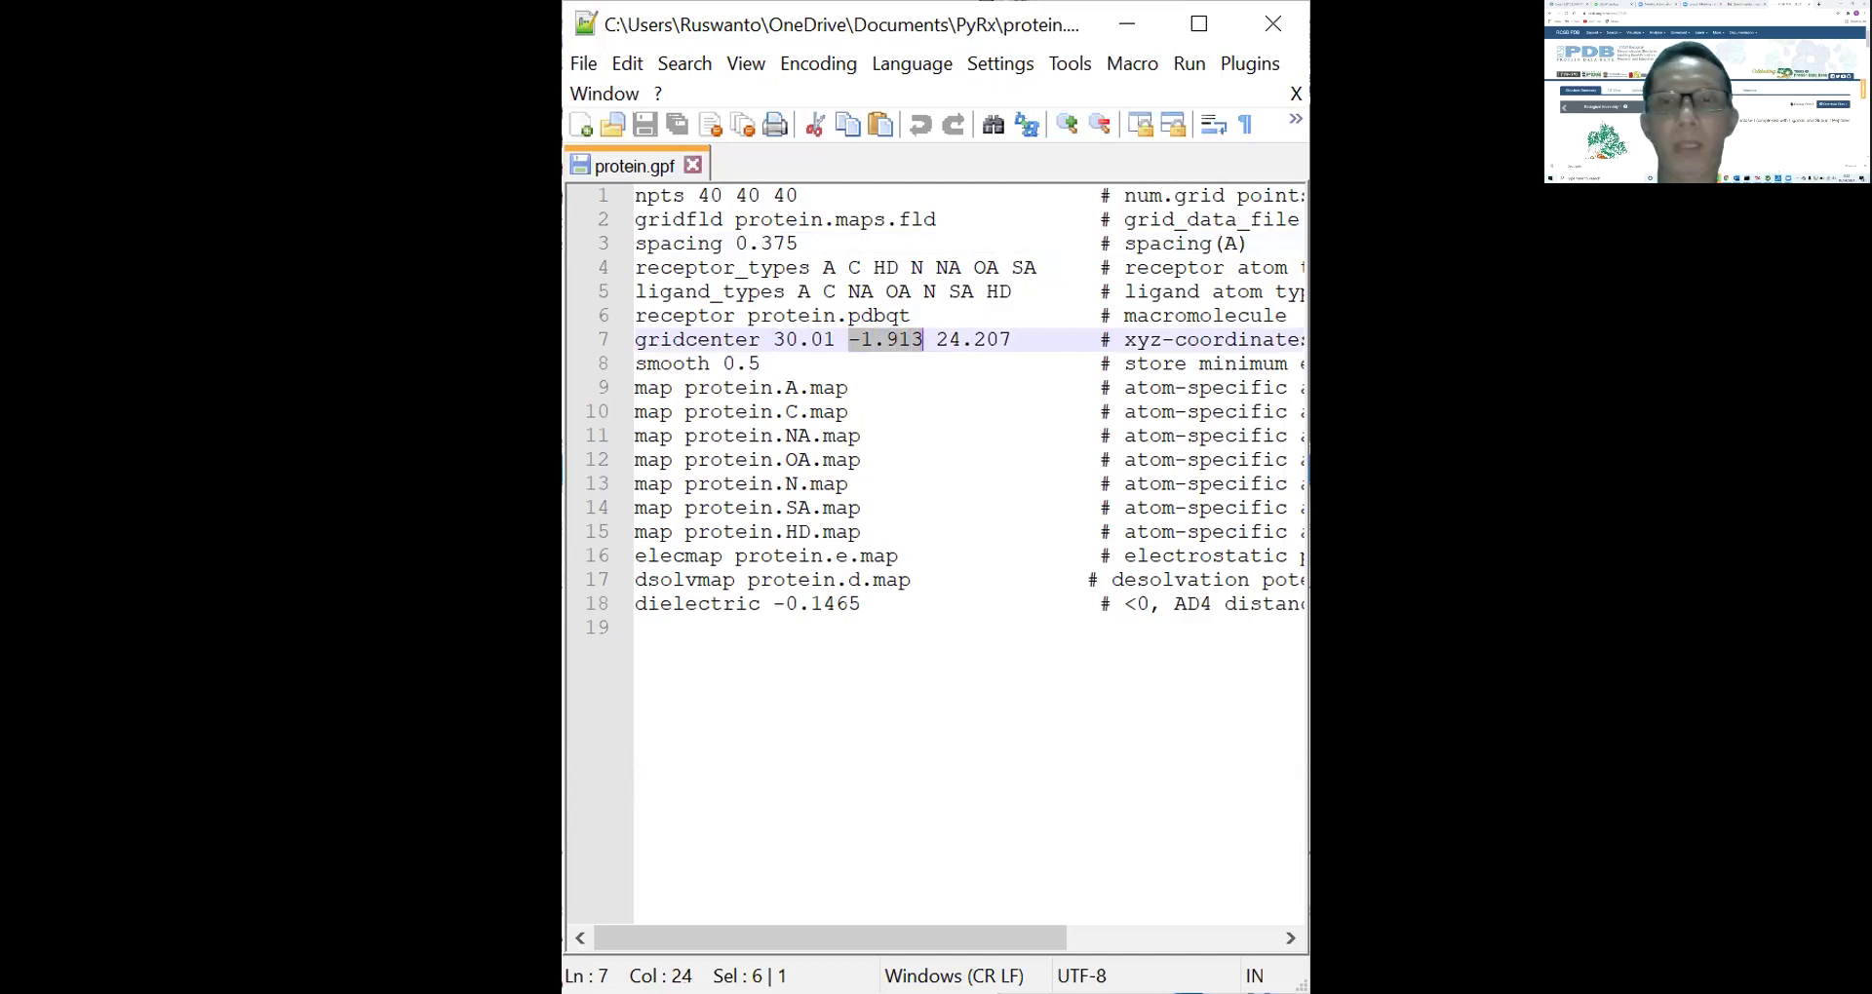
pyautogui.hotkey('alt', 'Tab')
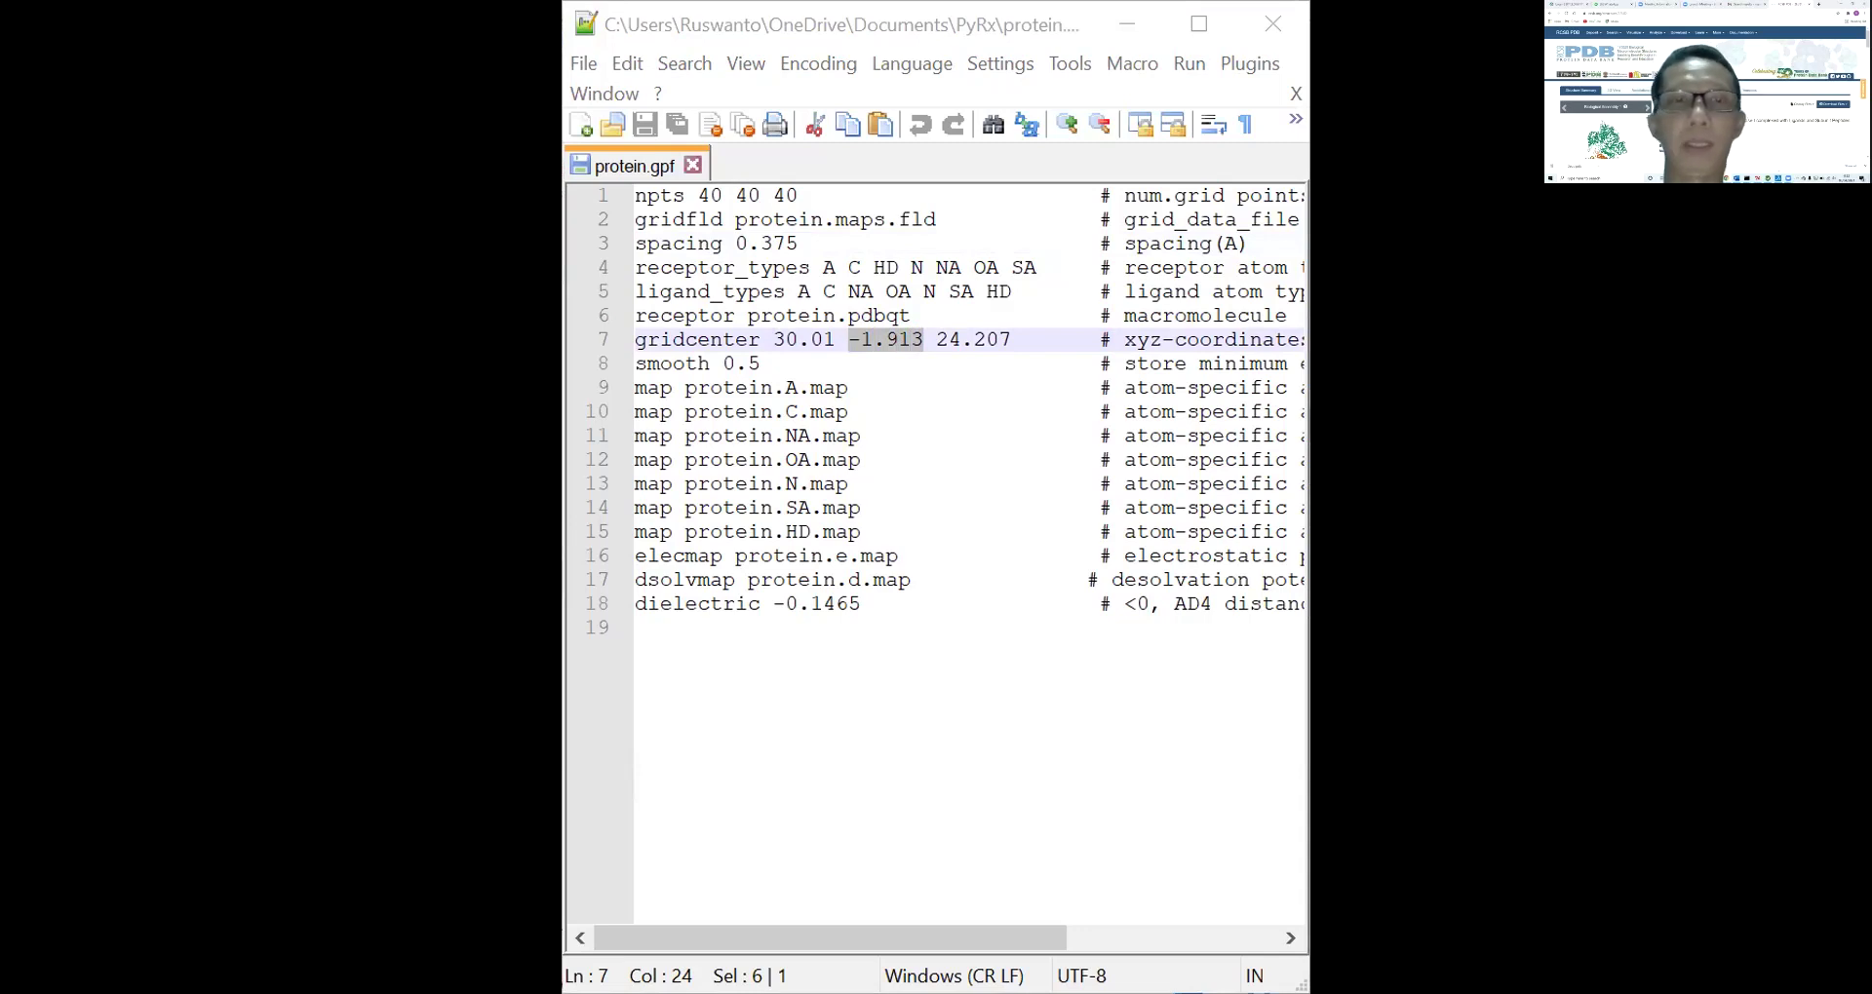
pyautogui.hotkey('alt', 'Tab')
pyautogui.click(936, 339)
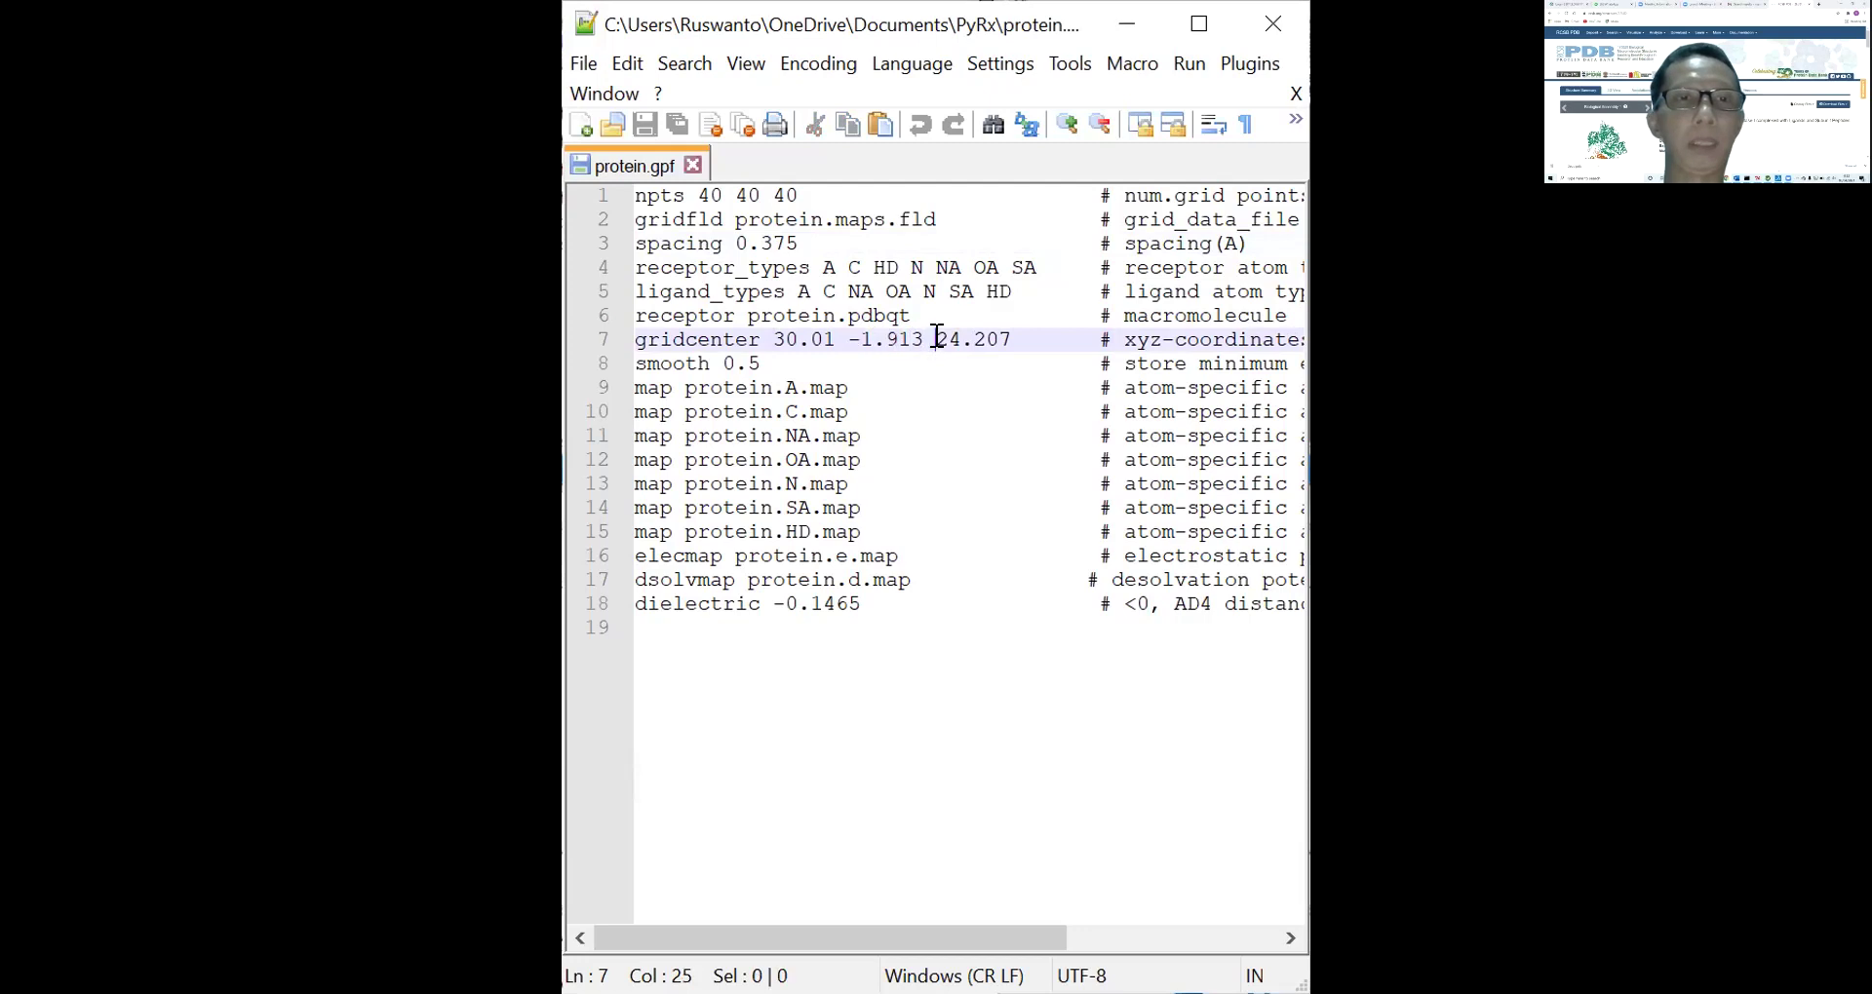
pyautogui.moveTo(936, 339); pyautogui.dragTo(1015, 338)
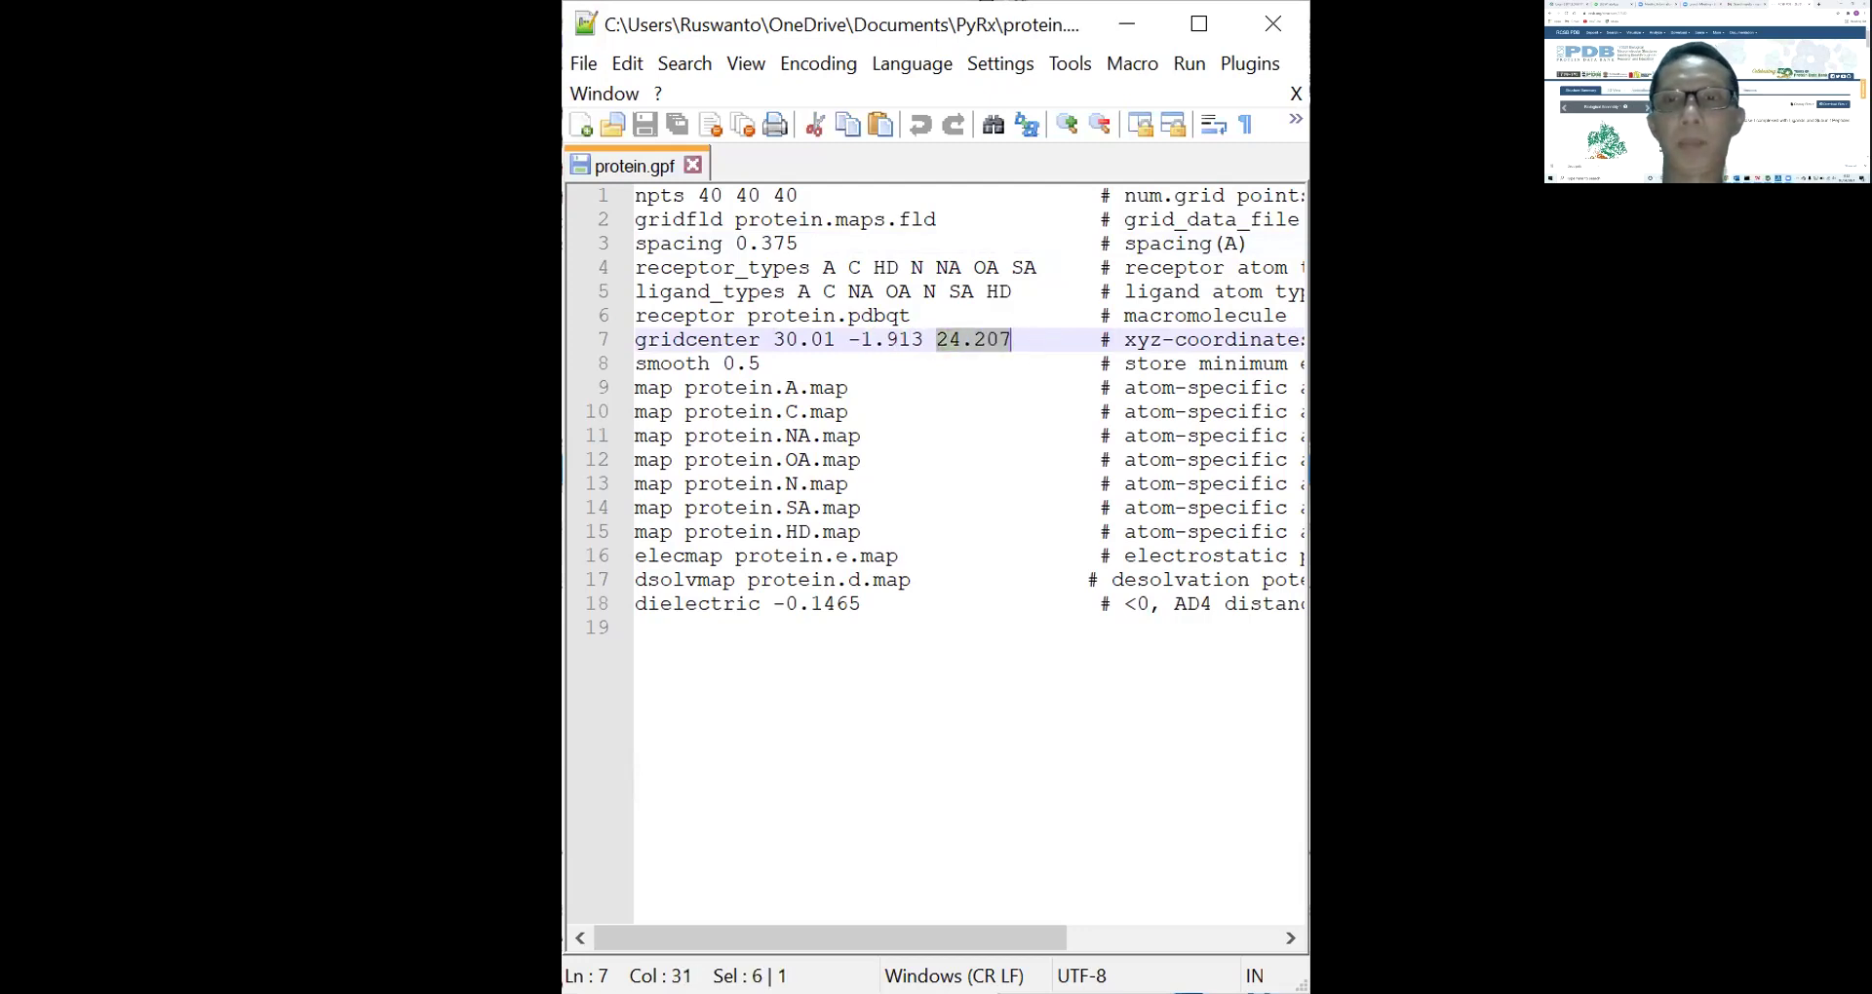
pyautogui.hotkey('alt', 'Tab')
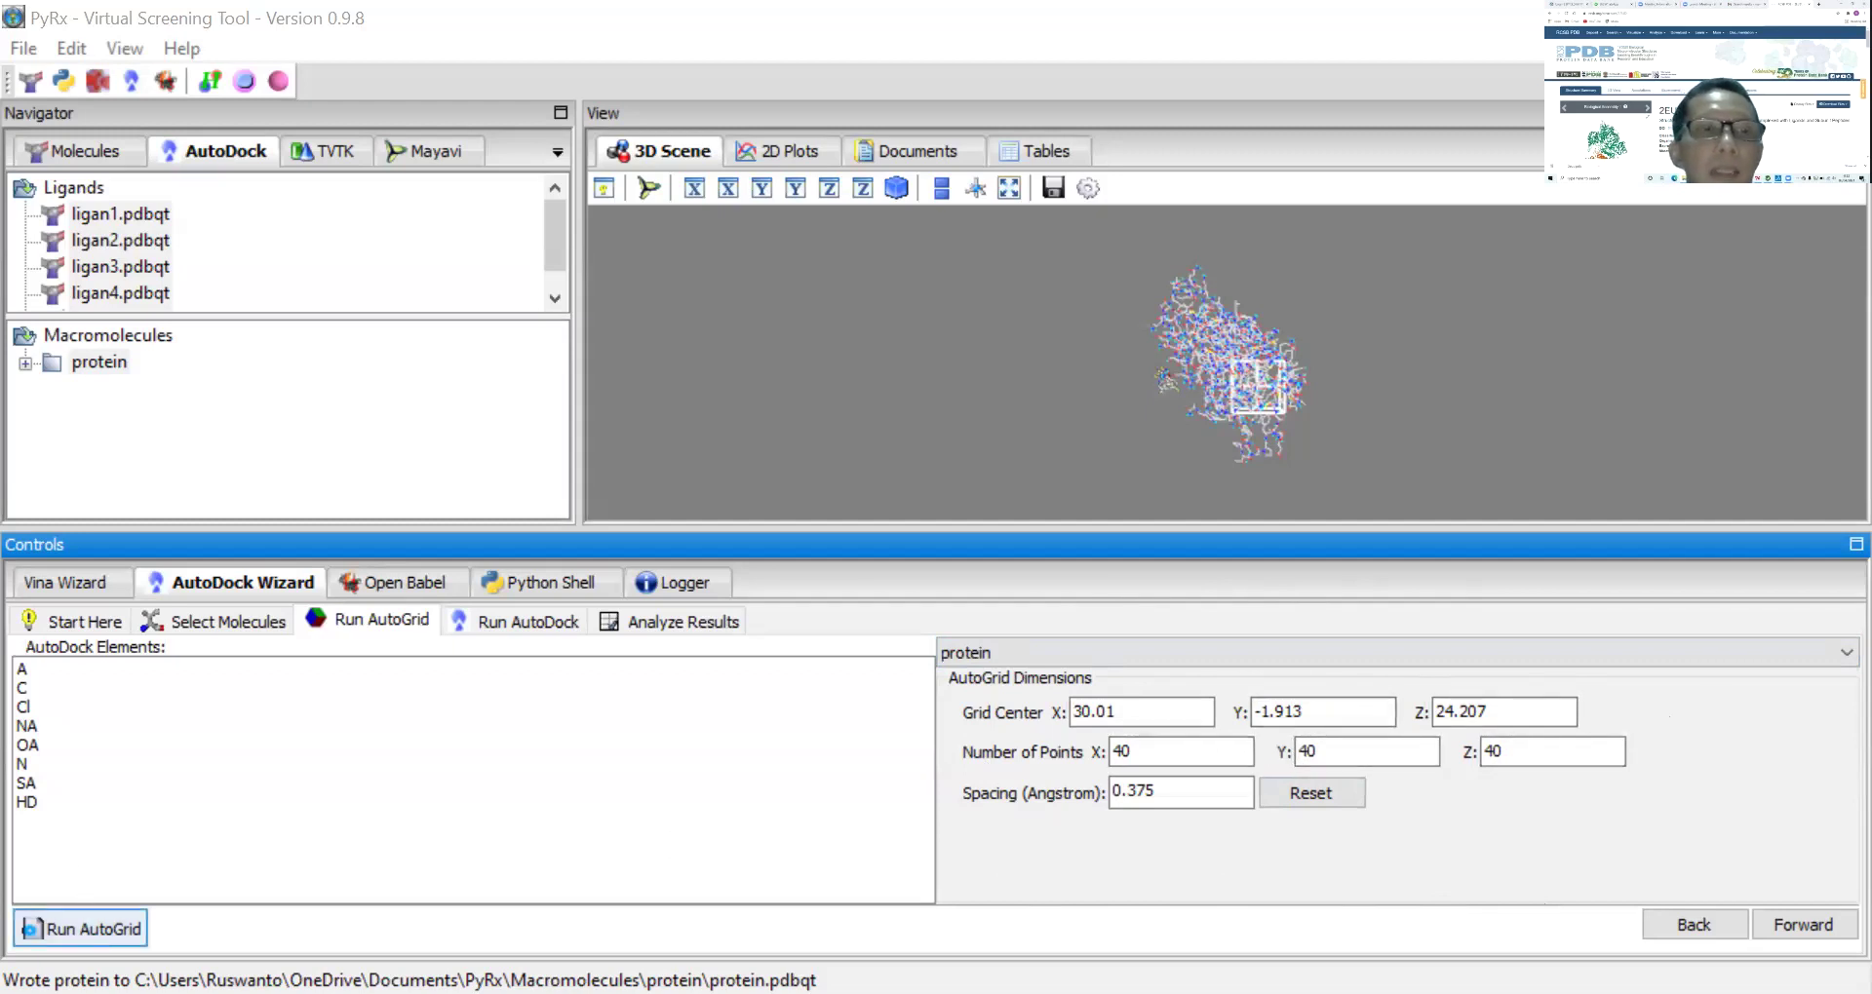
pyautogui.click(80, 928)
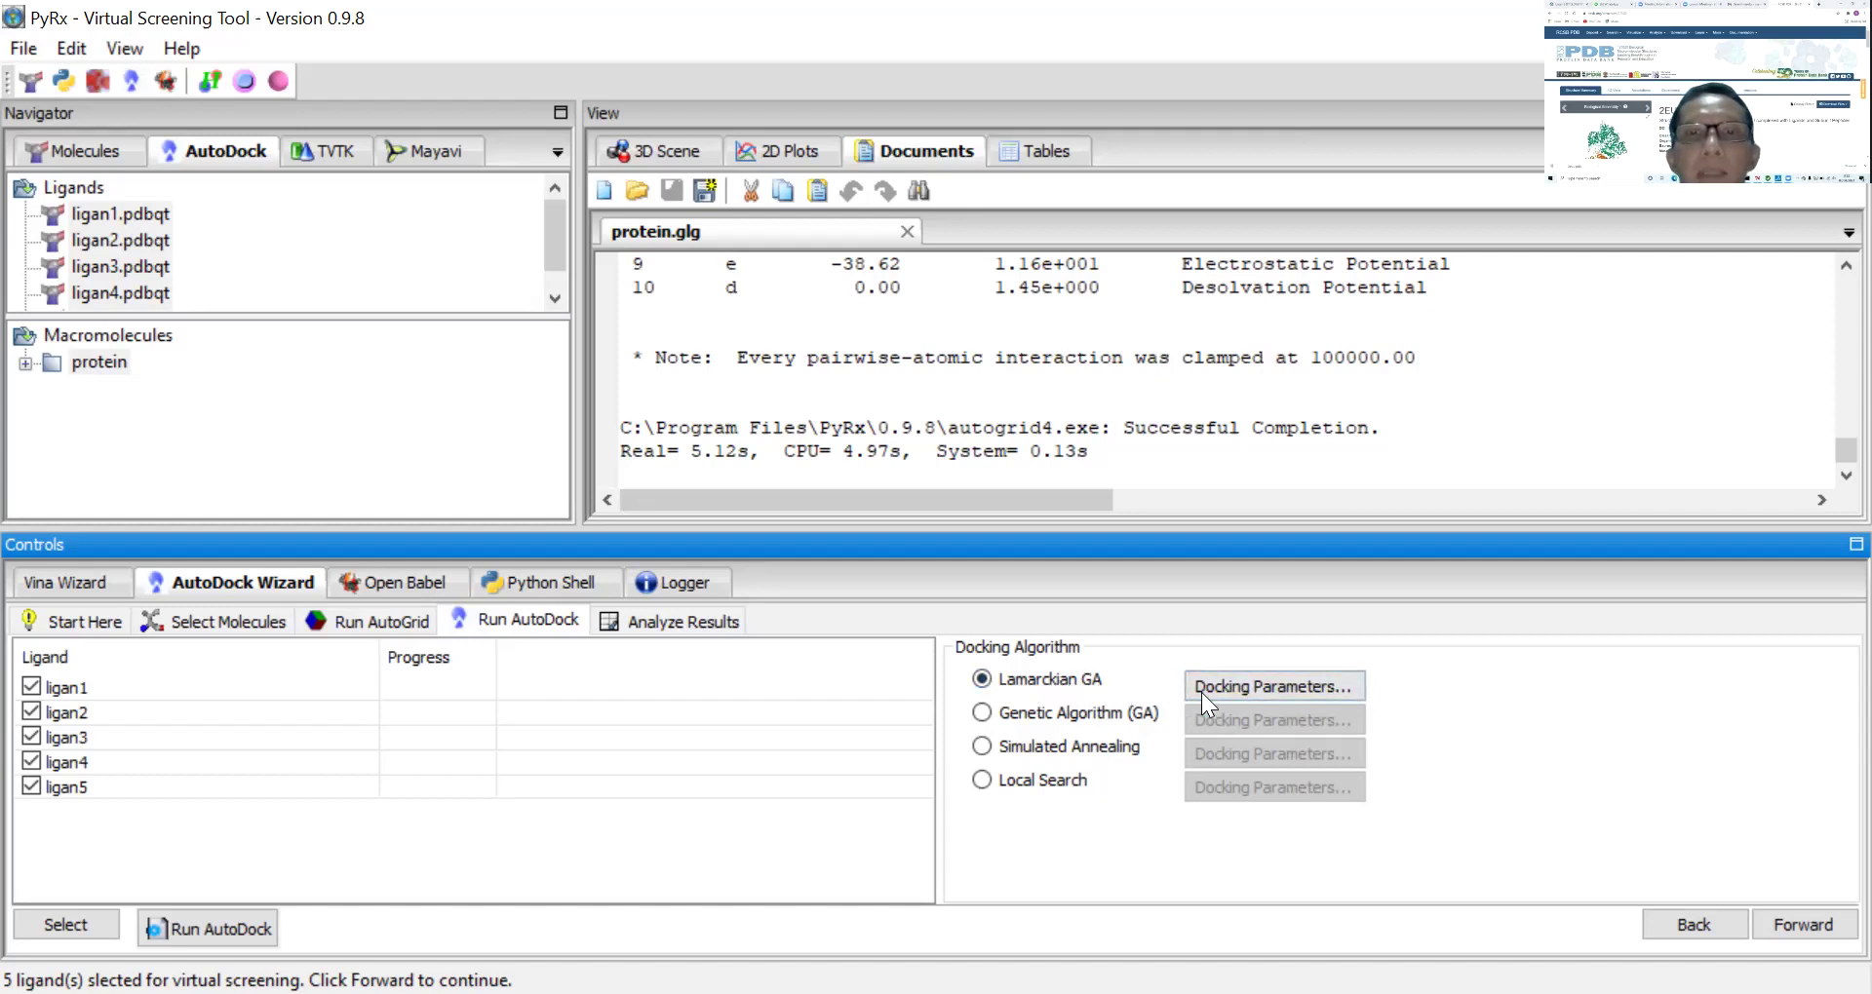
# Accept the Lamarckian GA docking parameters with 10 GA runs and run AutoDock on the five selected ligands
pyautogui.click(1286, 685)
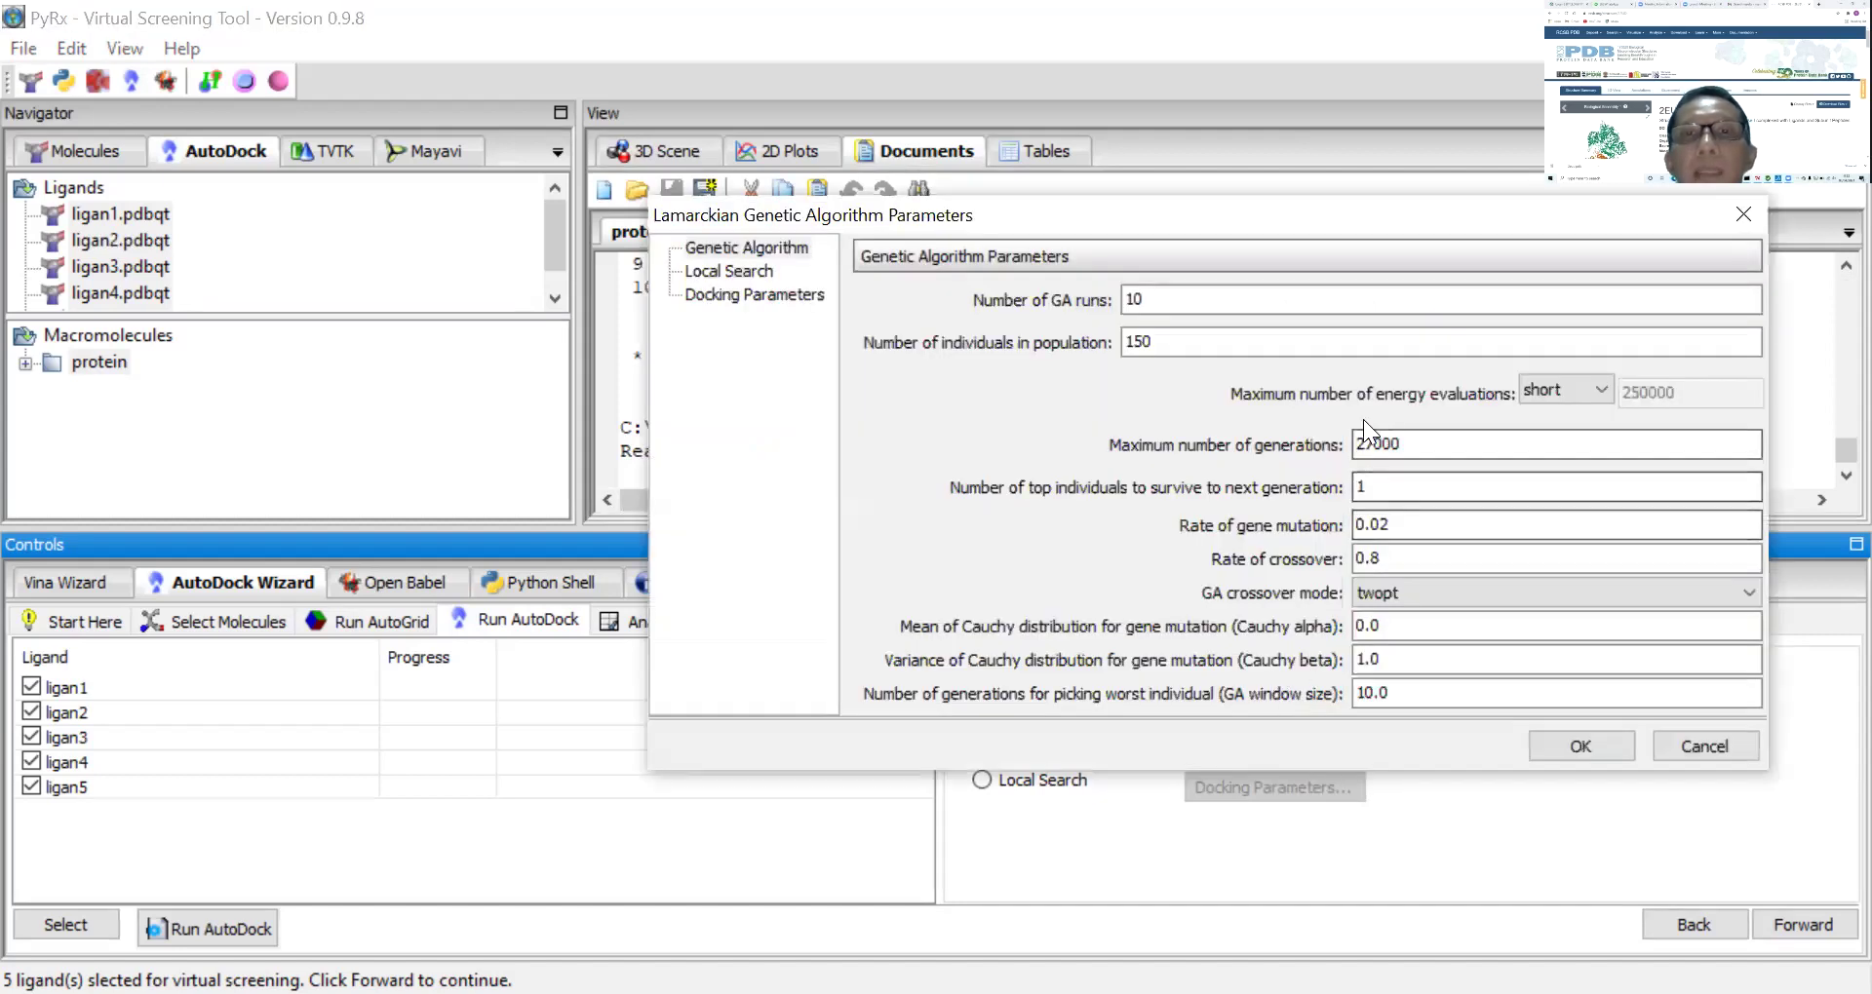
pyautogui.click(1162, 301)
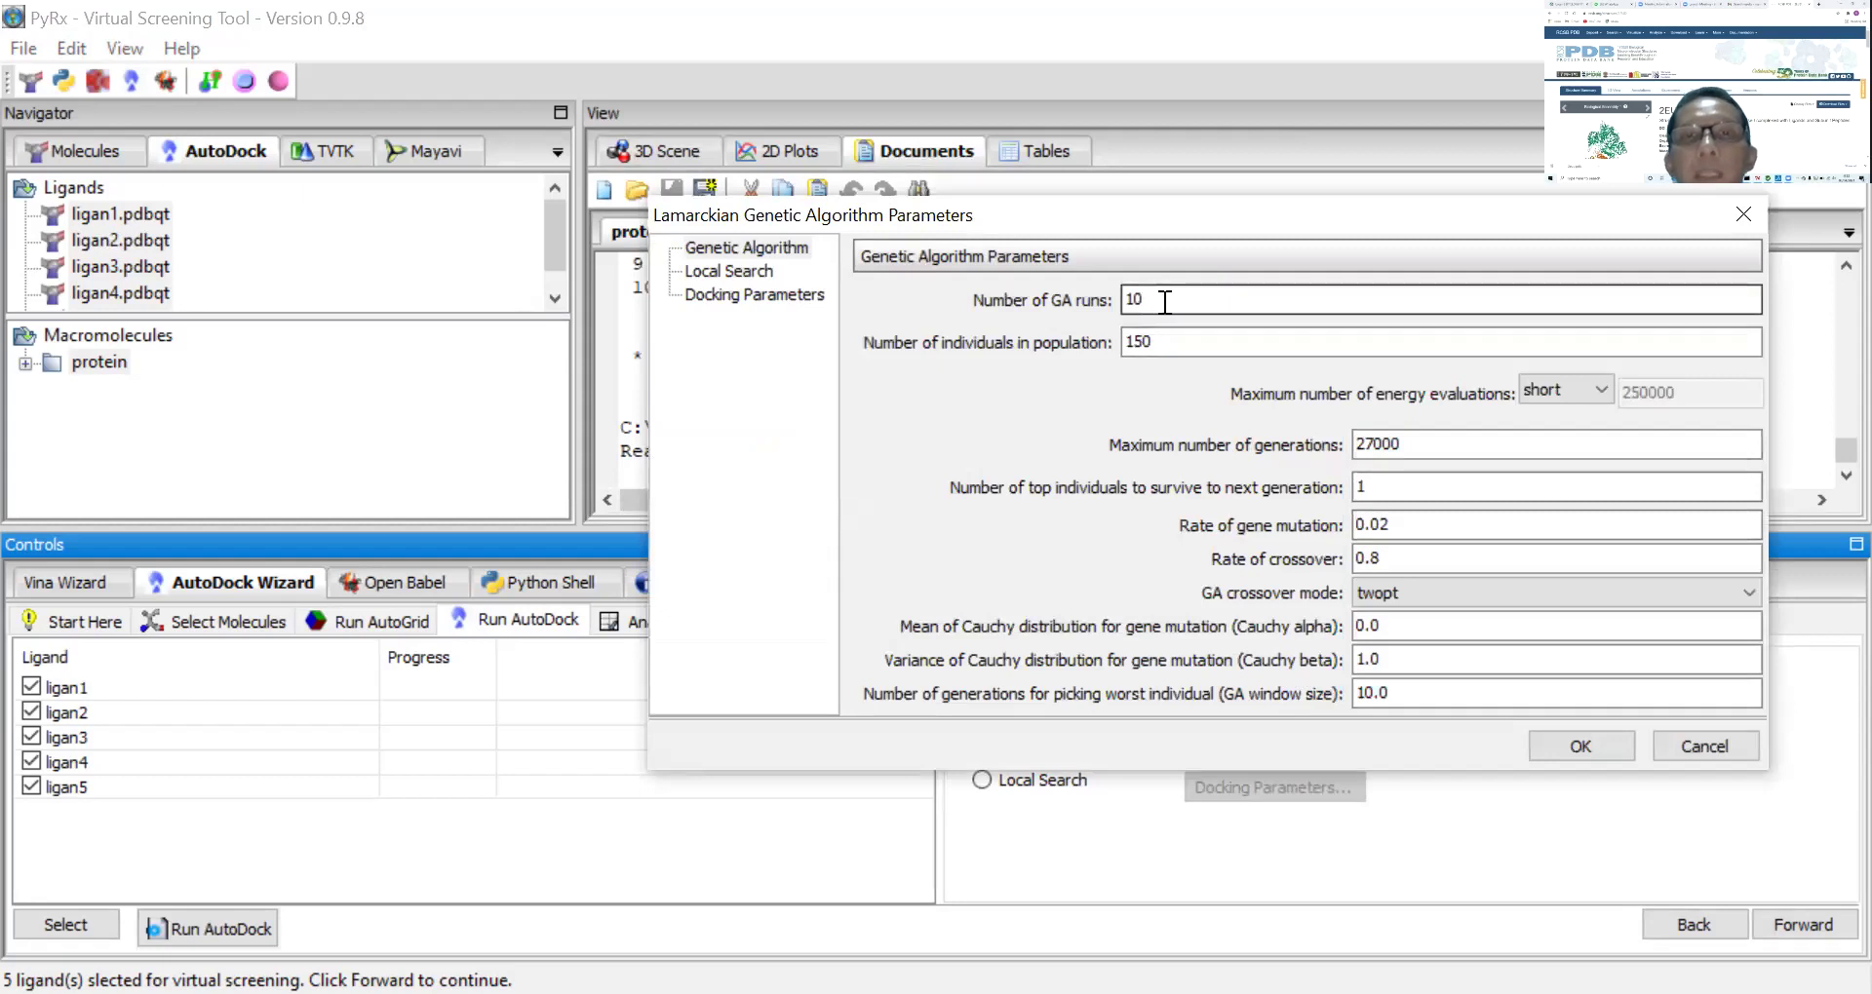
pyautogui.click(1164, 299)
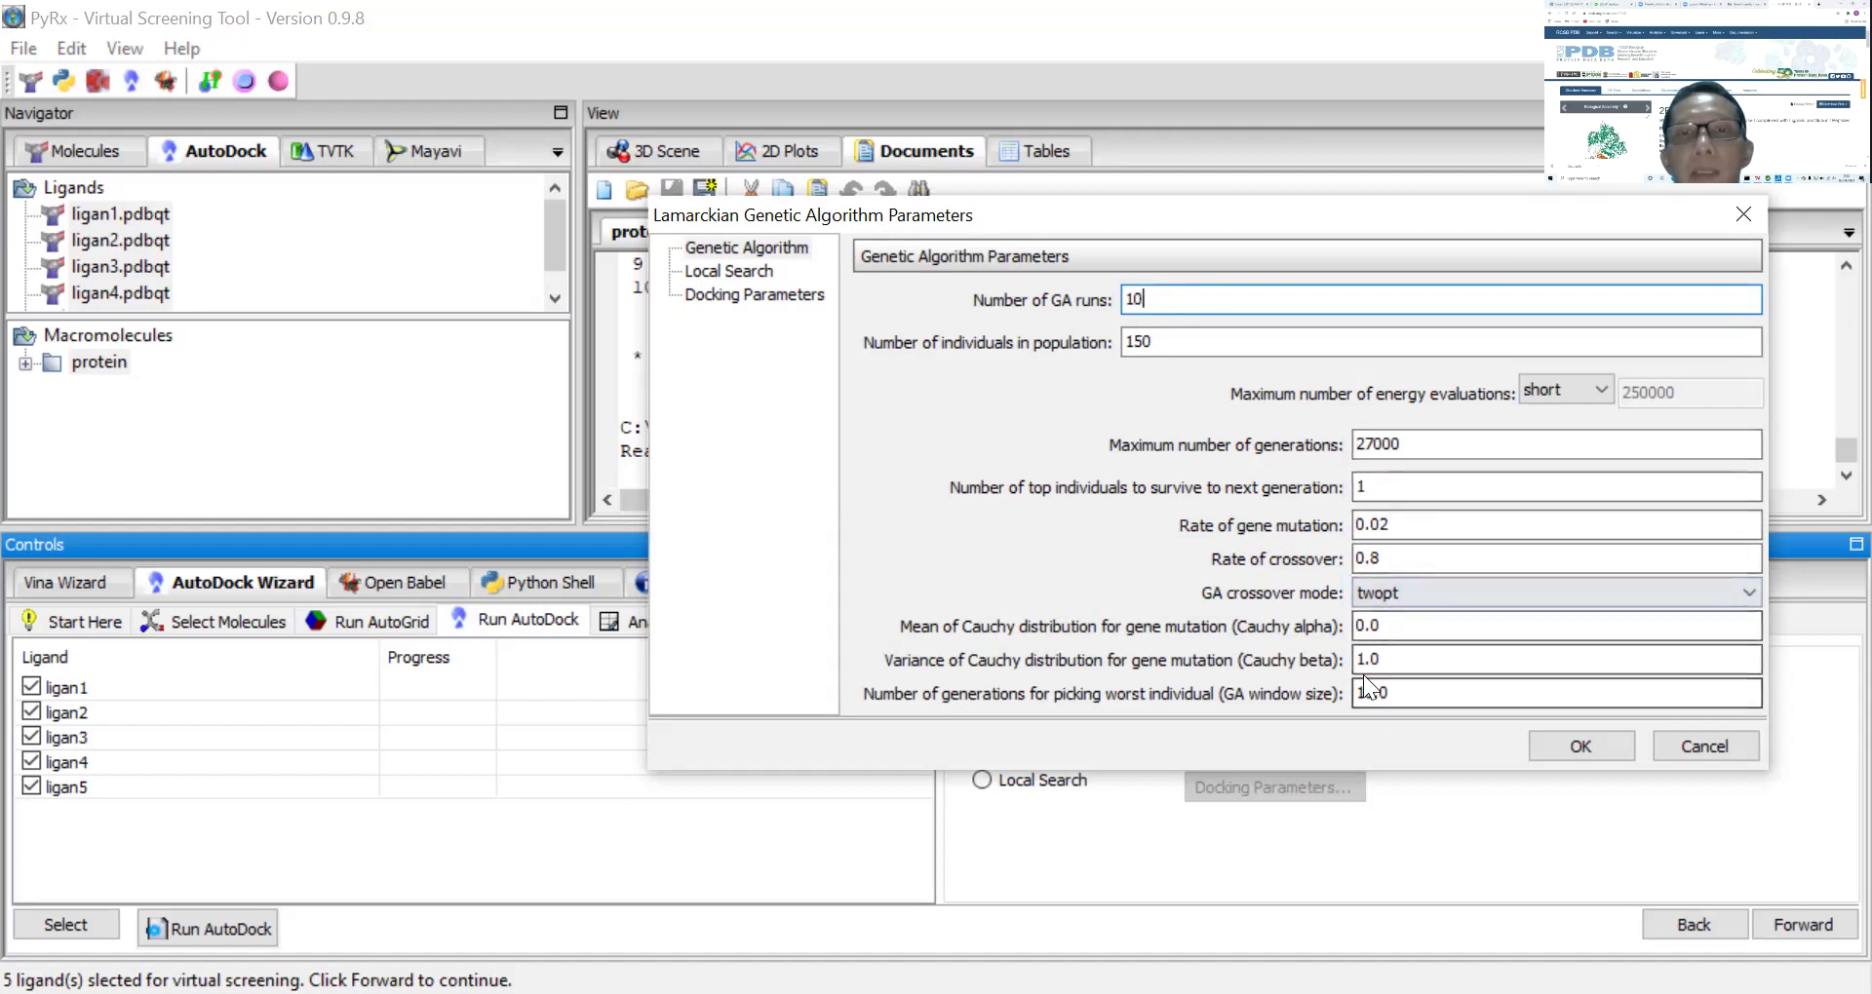
pyautogui.click(1591, 744)
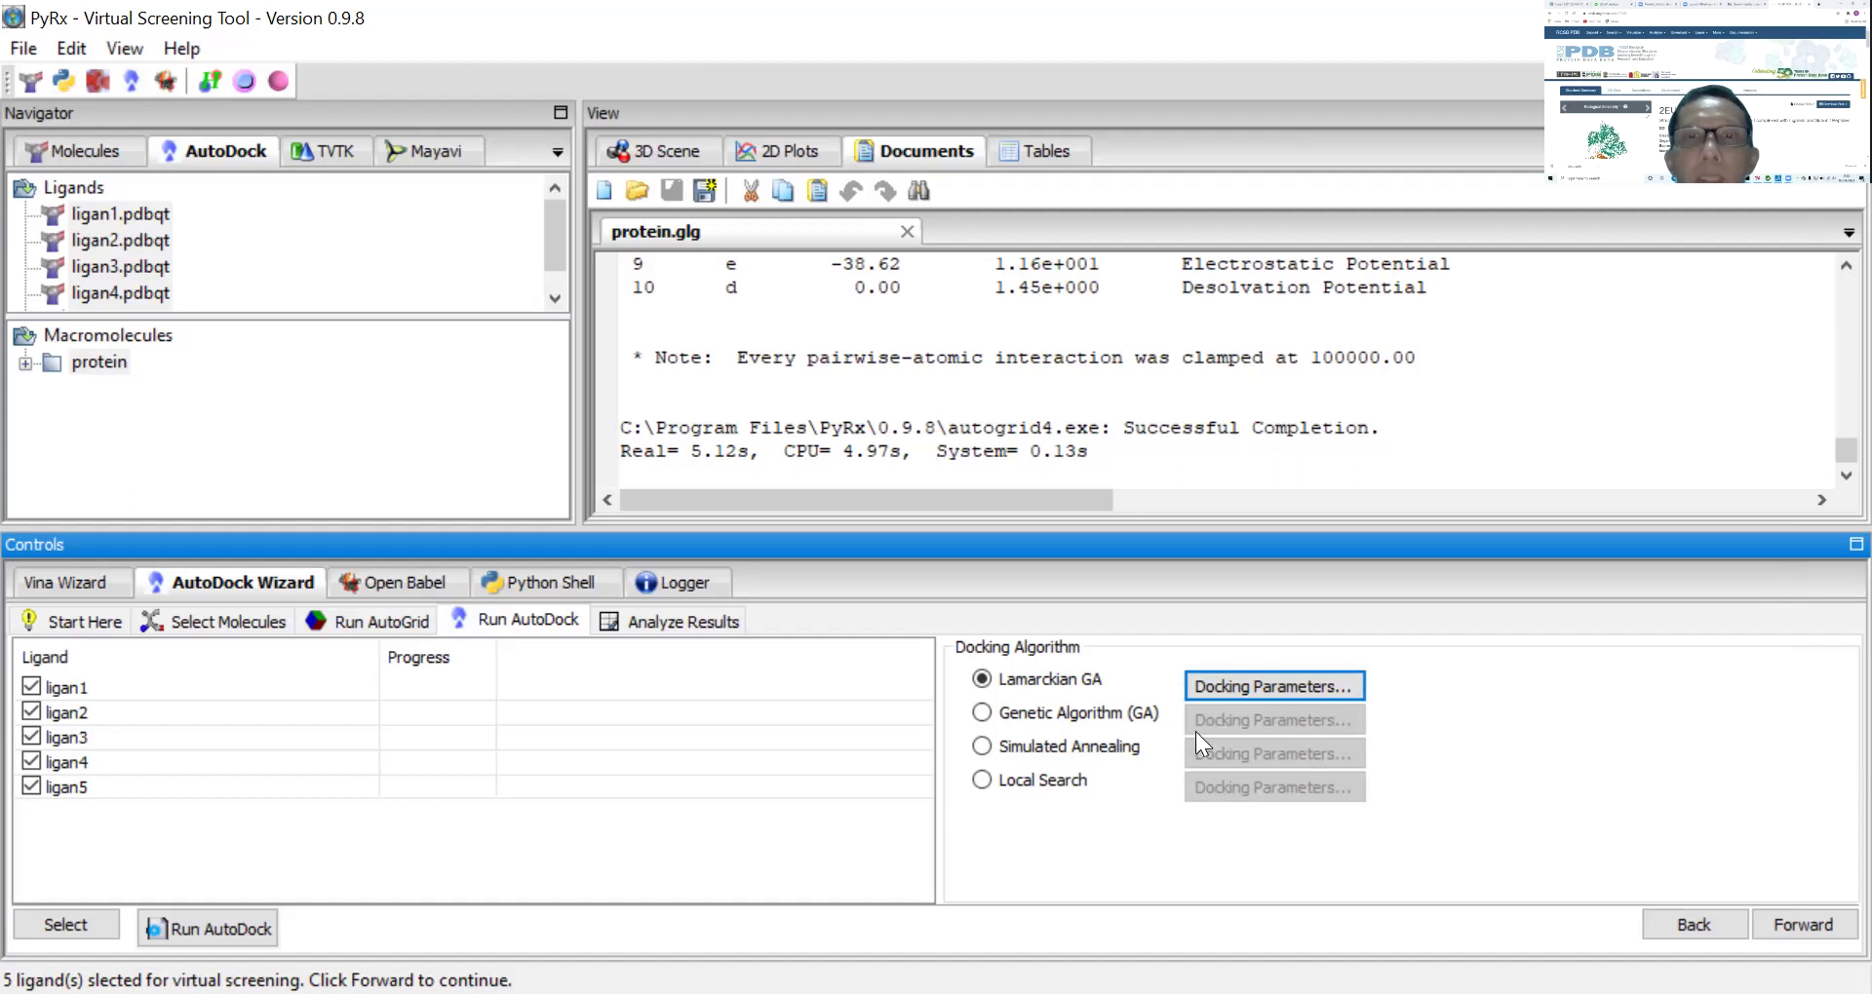
pyautogui.click(216, 929)
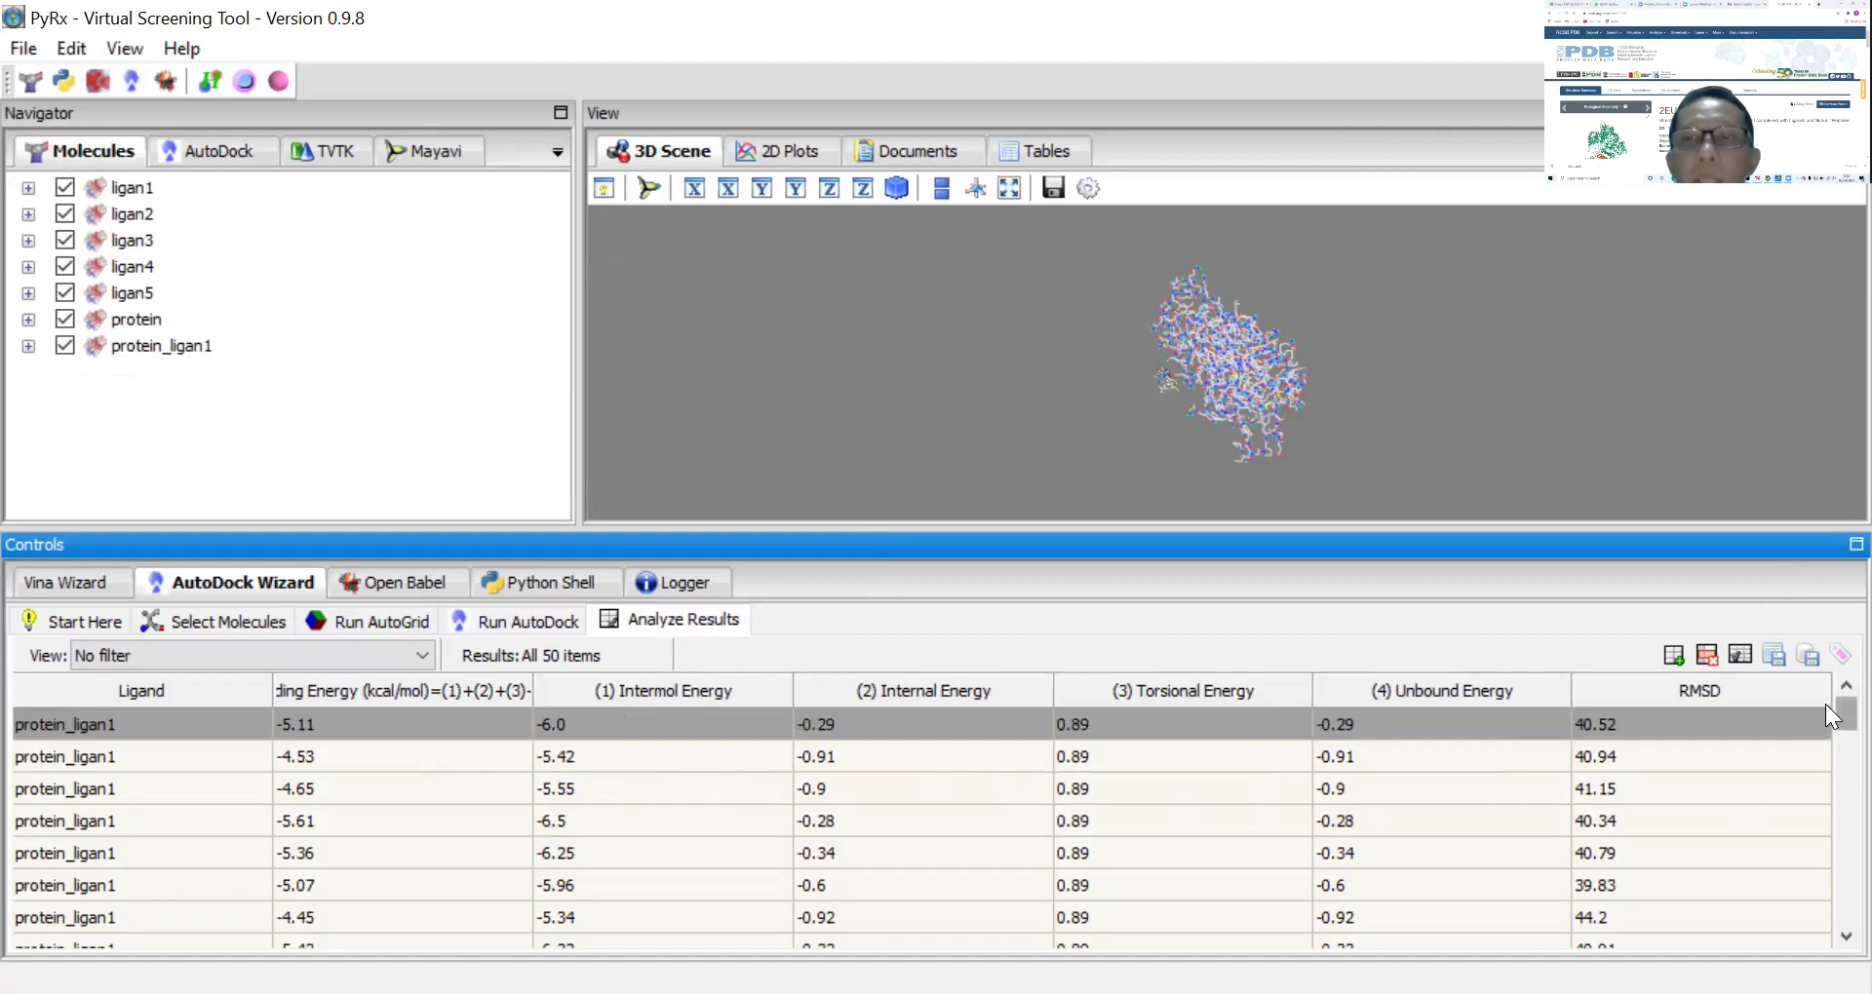
# Look through the docking results of all ligands and sort them by binding energy, most negative first
pyautogui.moveTo(1824, 704); pyautogui.dragTo(1825, 934)
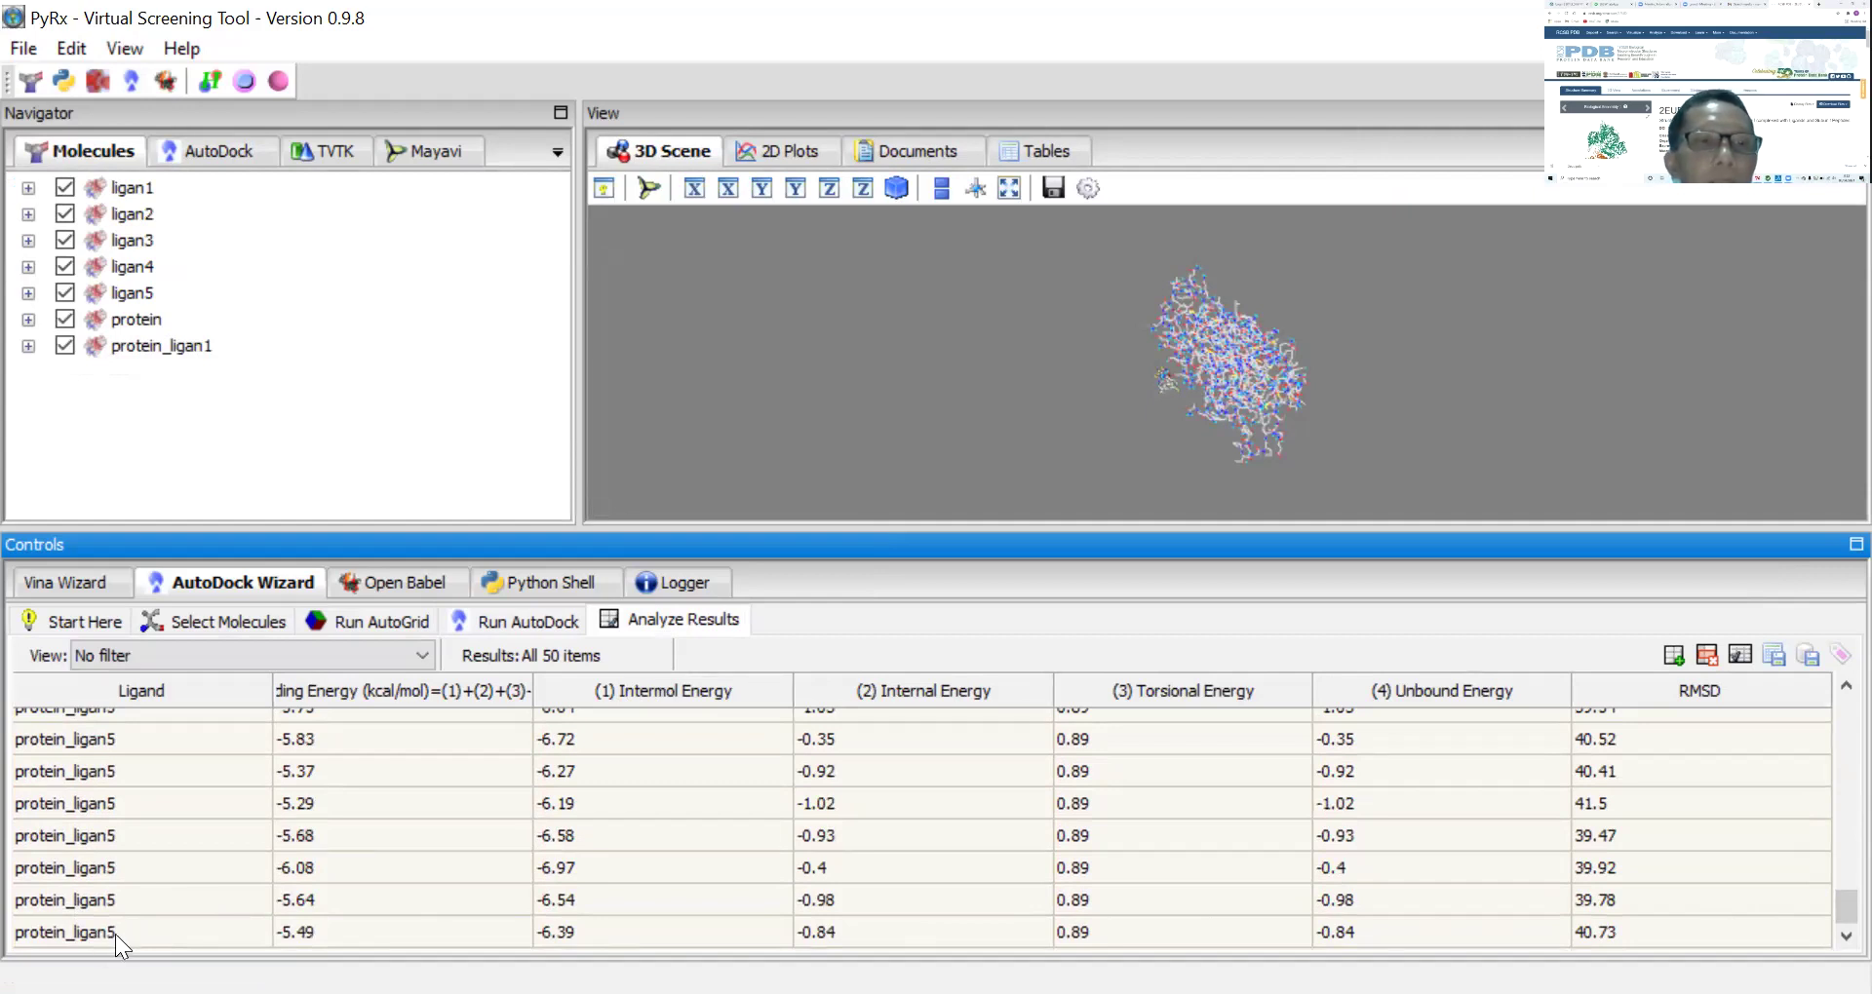
pyautogui.moveTo(1825, 902)
pyautogui.mouseDown()
pyautogui.moveTo(1825, 692)
pyautogui.moveTo(1825, 918)
pyautogui.mouseUp()
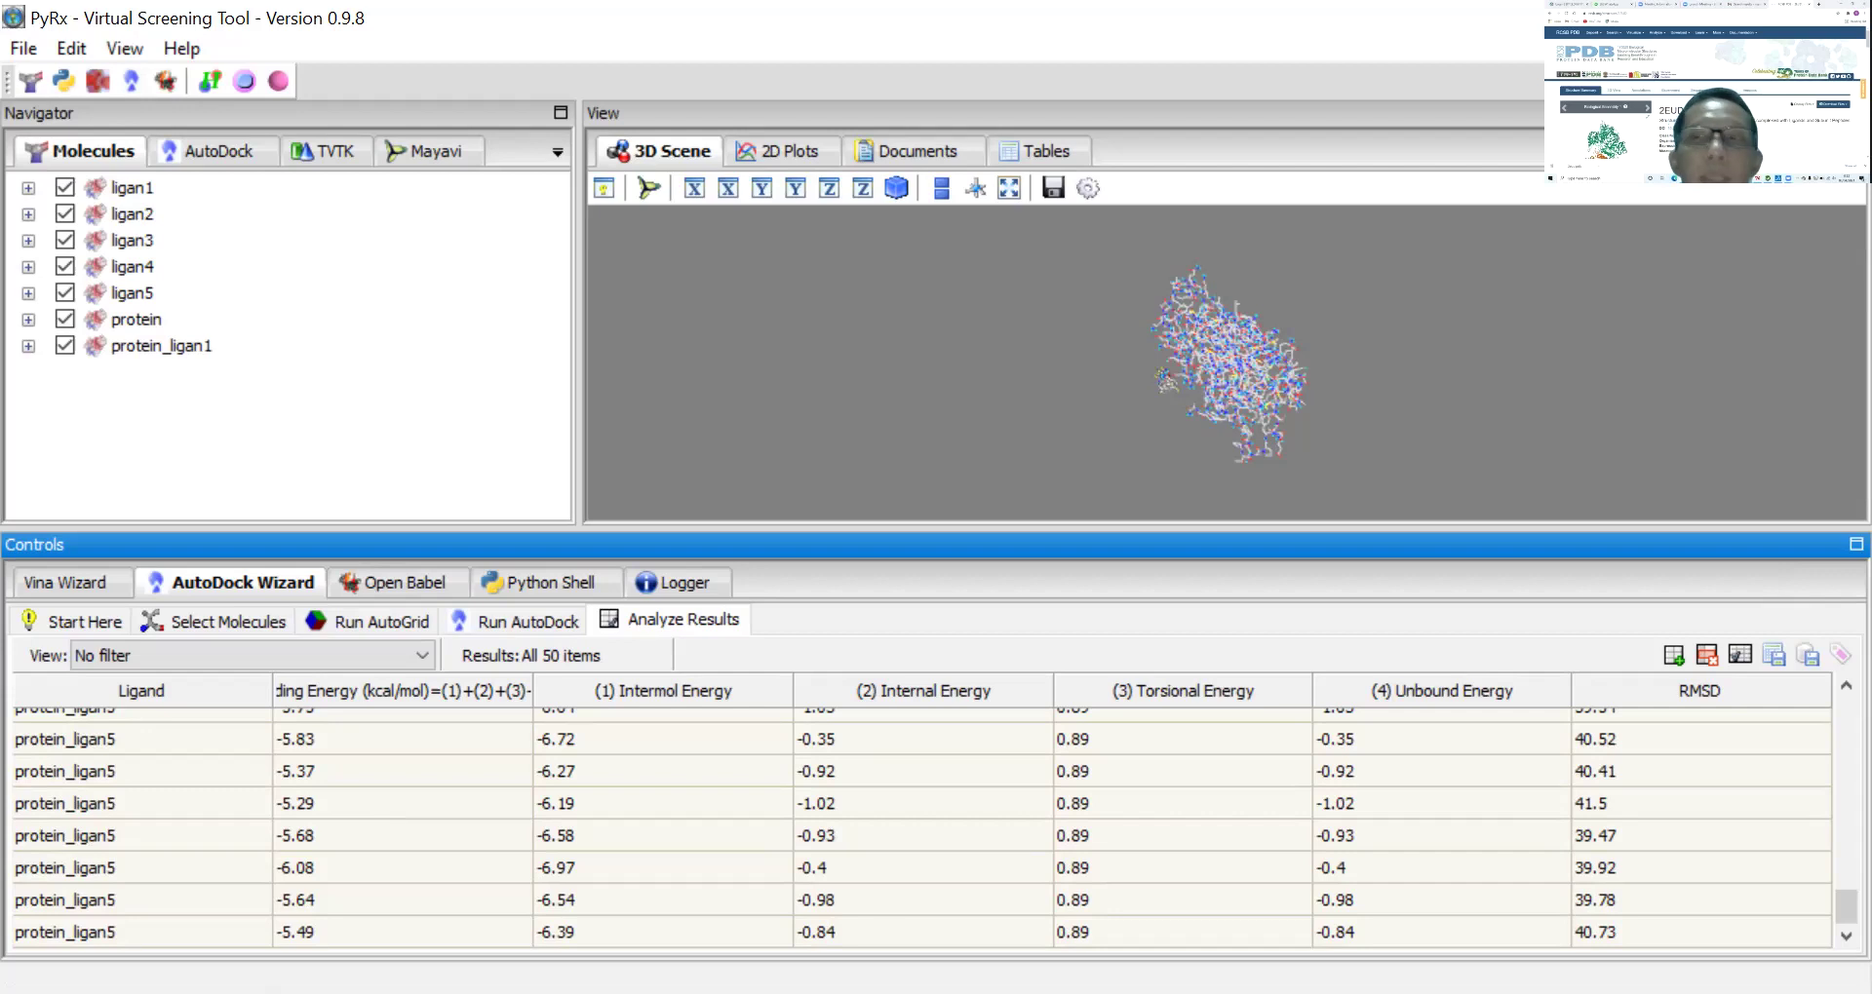
pyautogui.moveTo(1825, 904); pyautogui.dragTo(1824, 688)
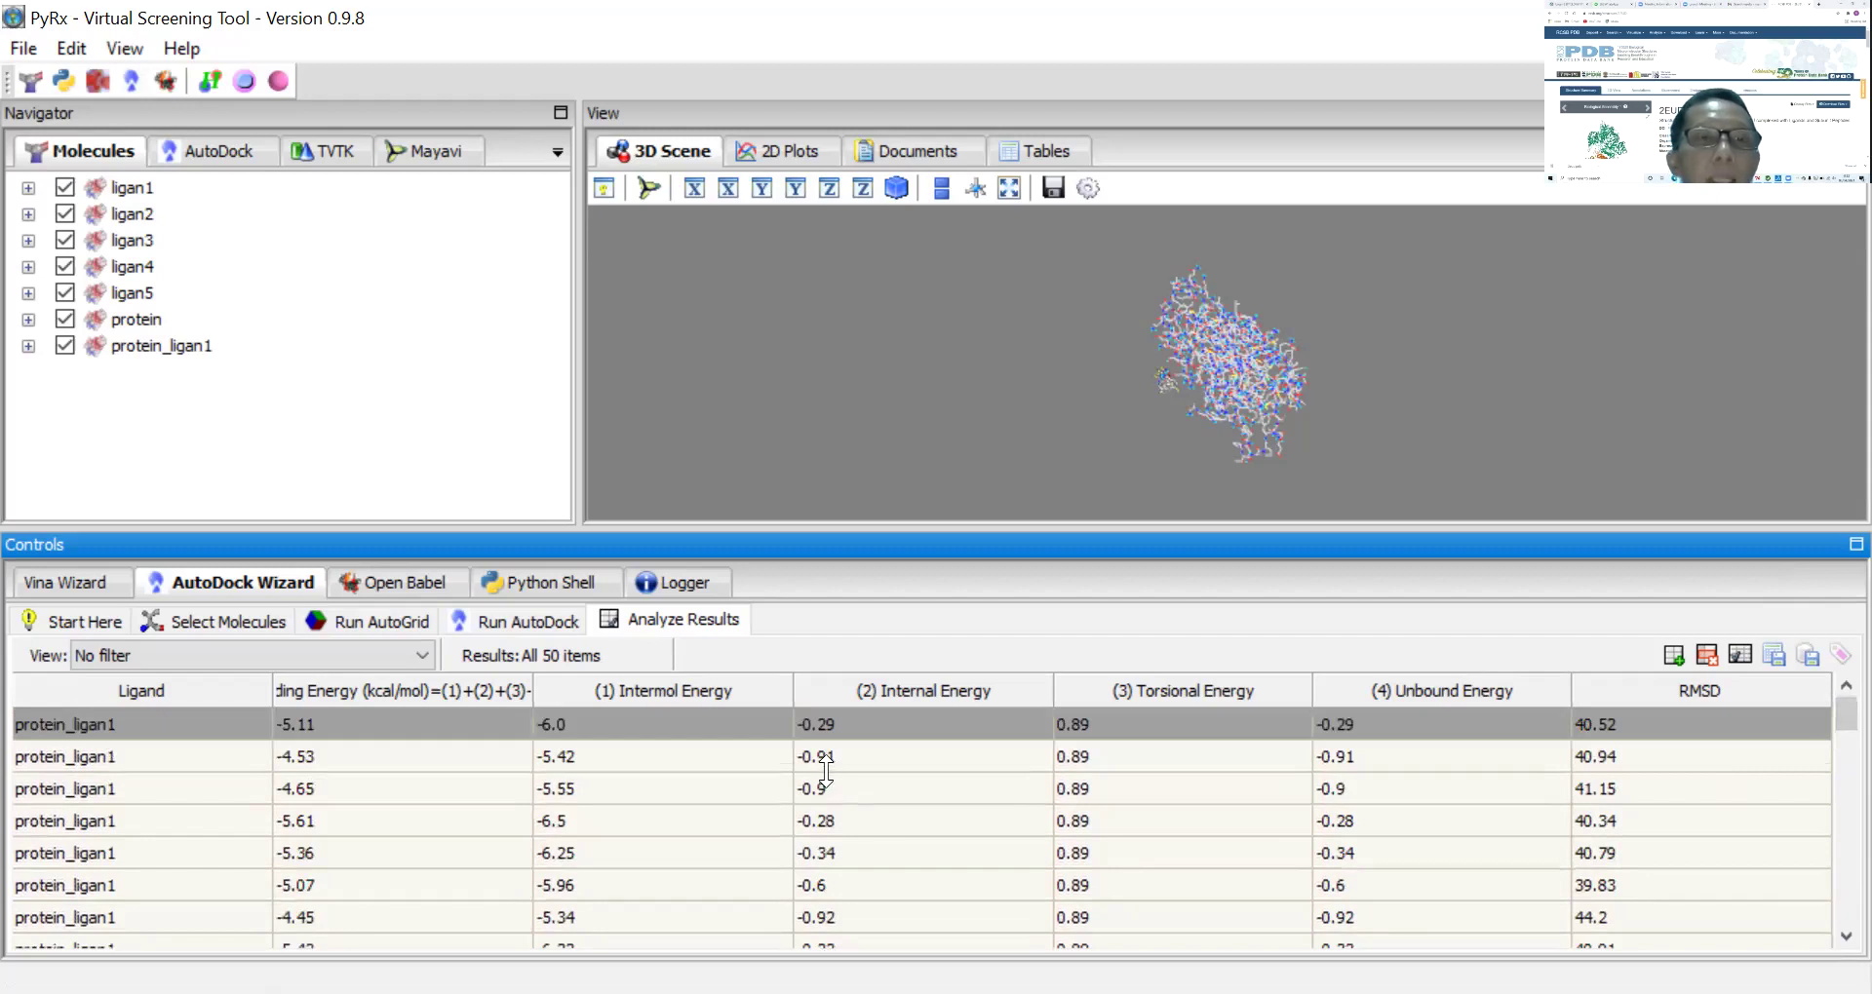
pyautogui.click(406, 693)
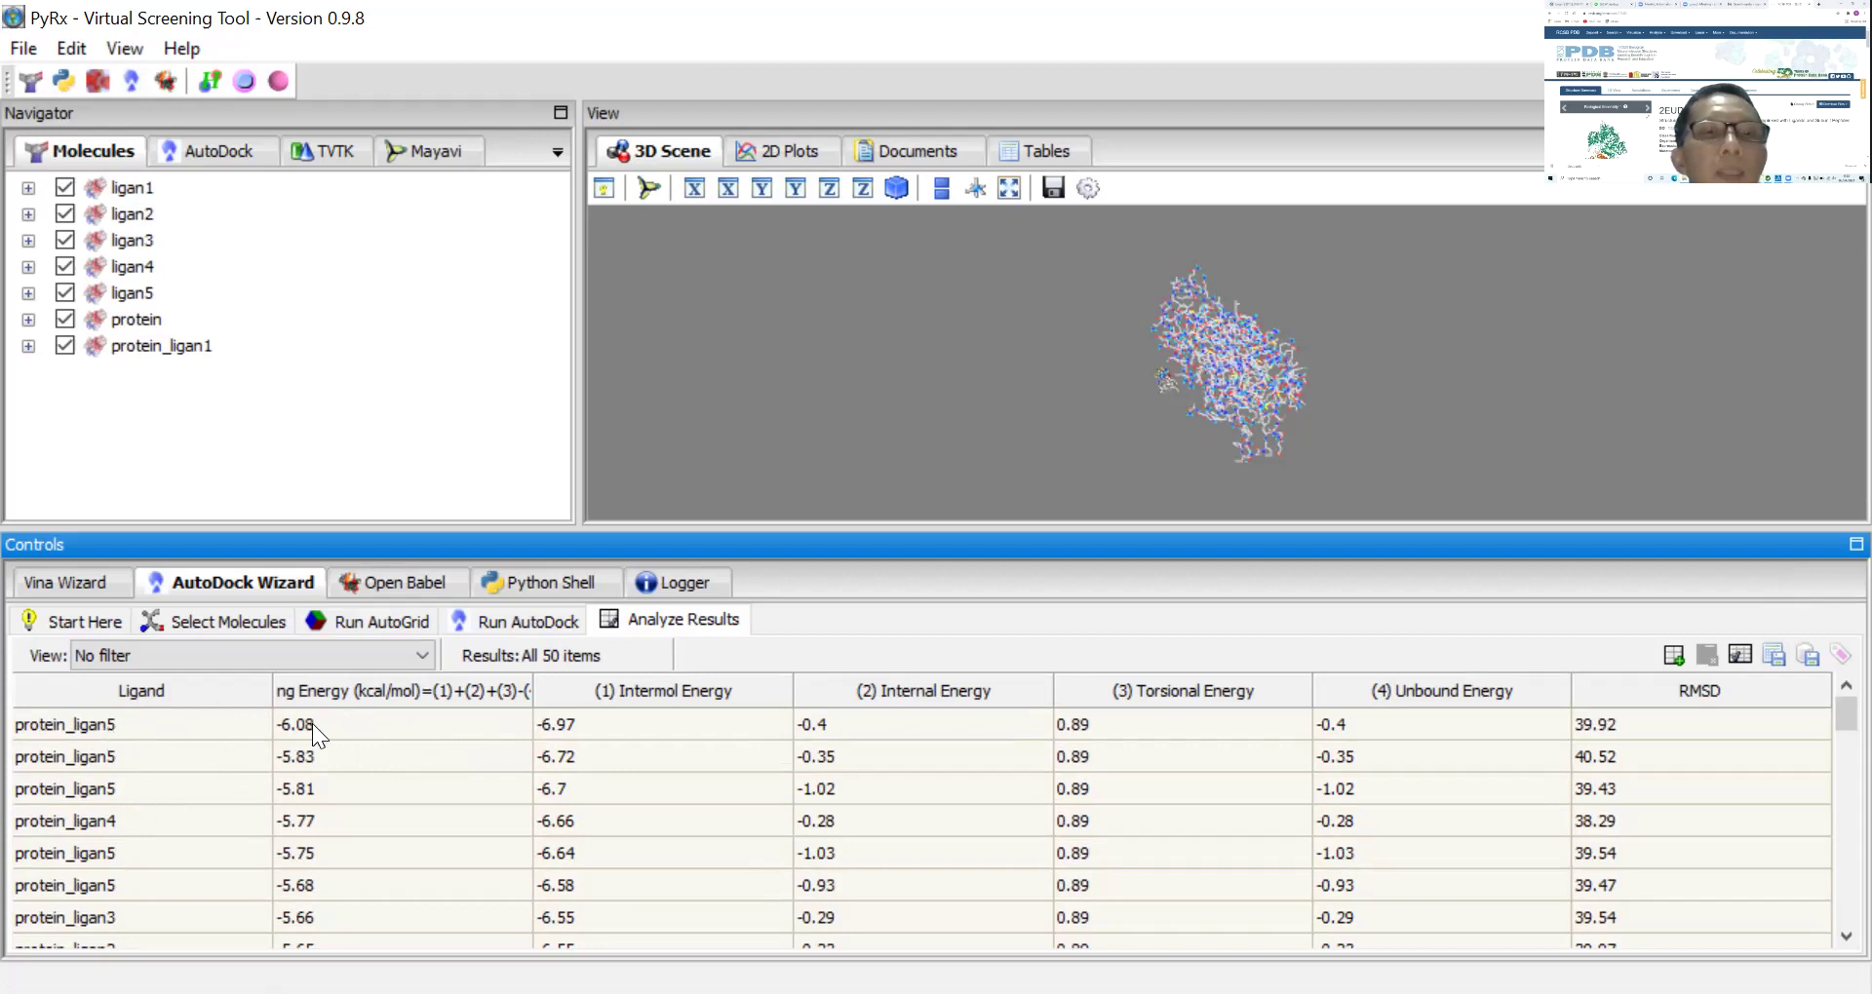
# Save the docking results as an SDF file named "rekapan docking" in the PyRx folder
pyautogui.click(1807, 655)
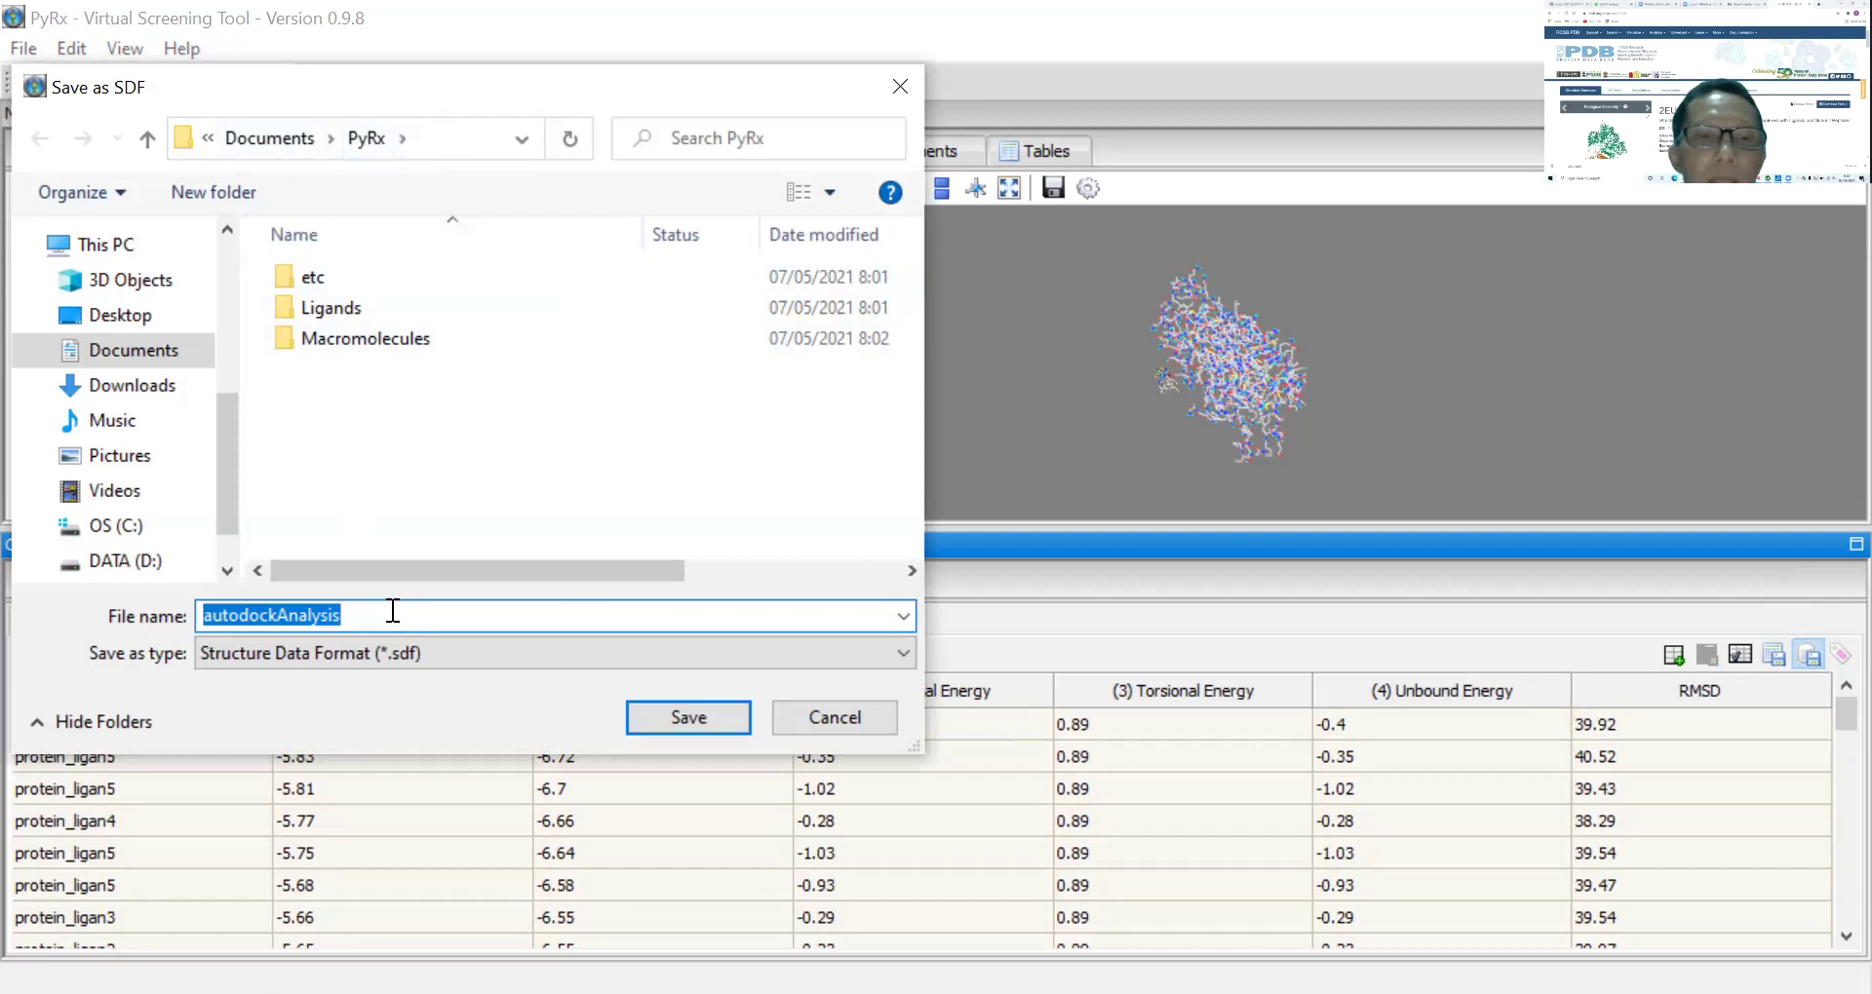
pyautogui.write('rej')
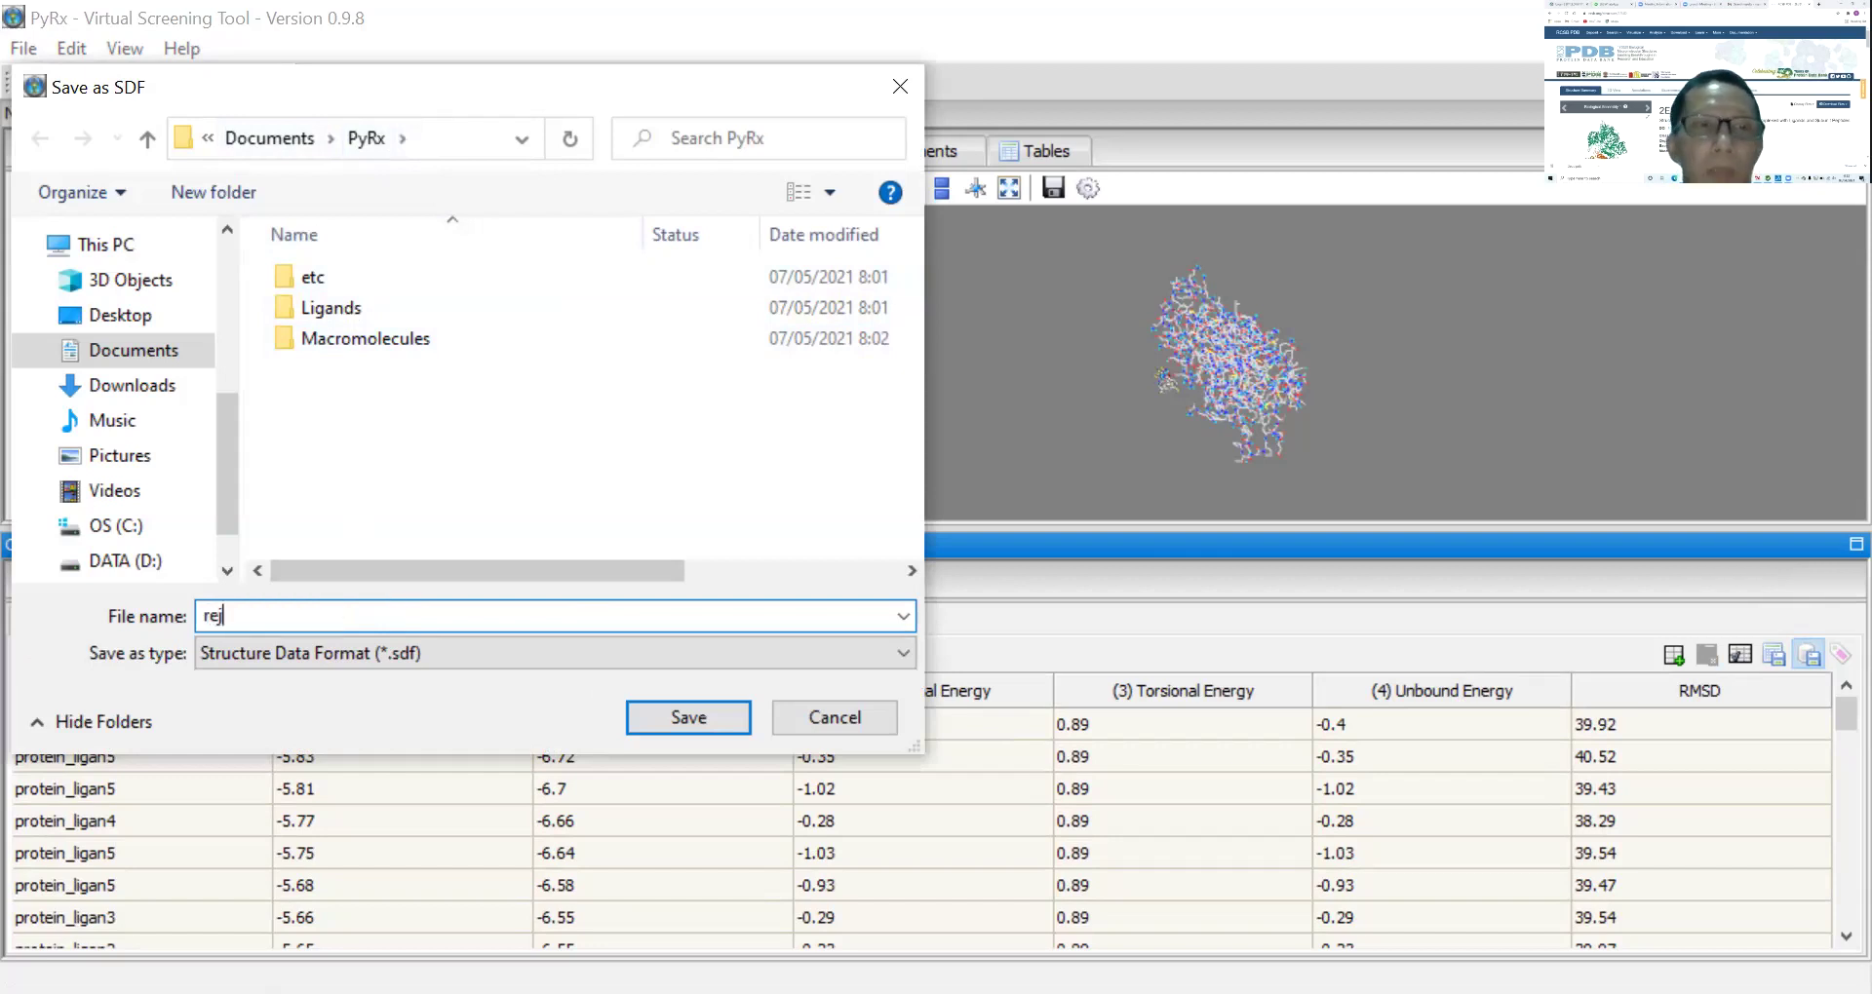
pyautogui.press('BackSpace')
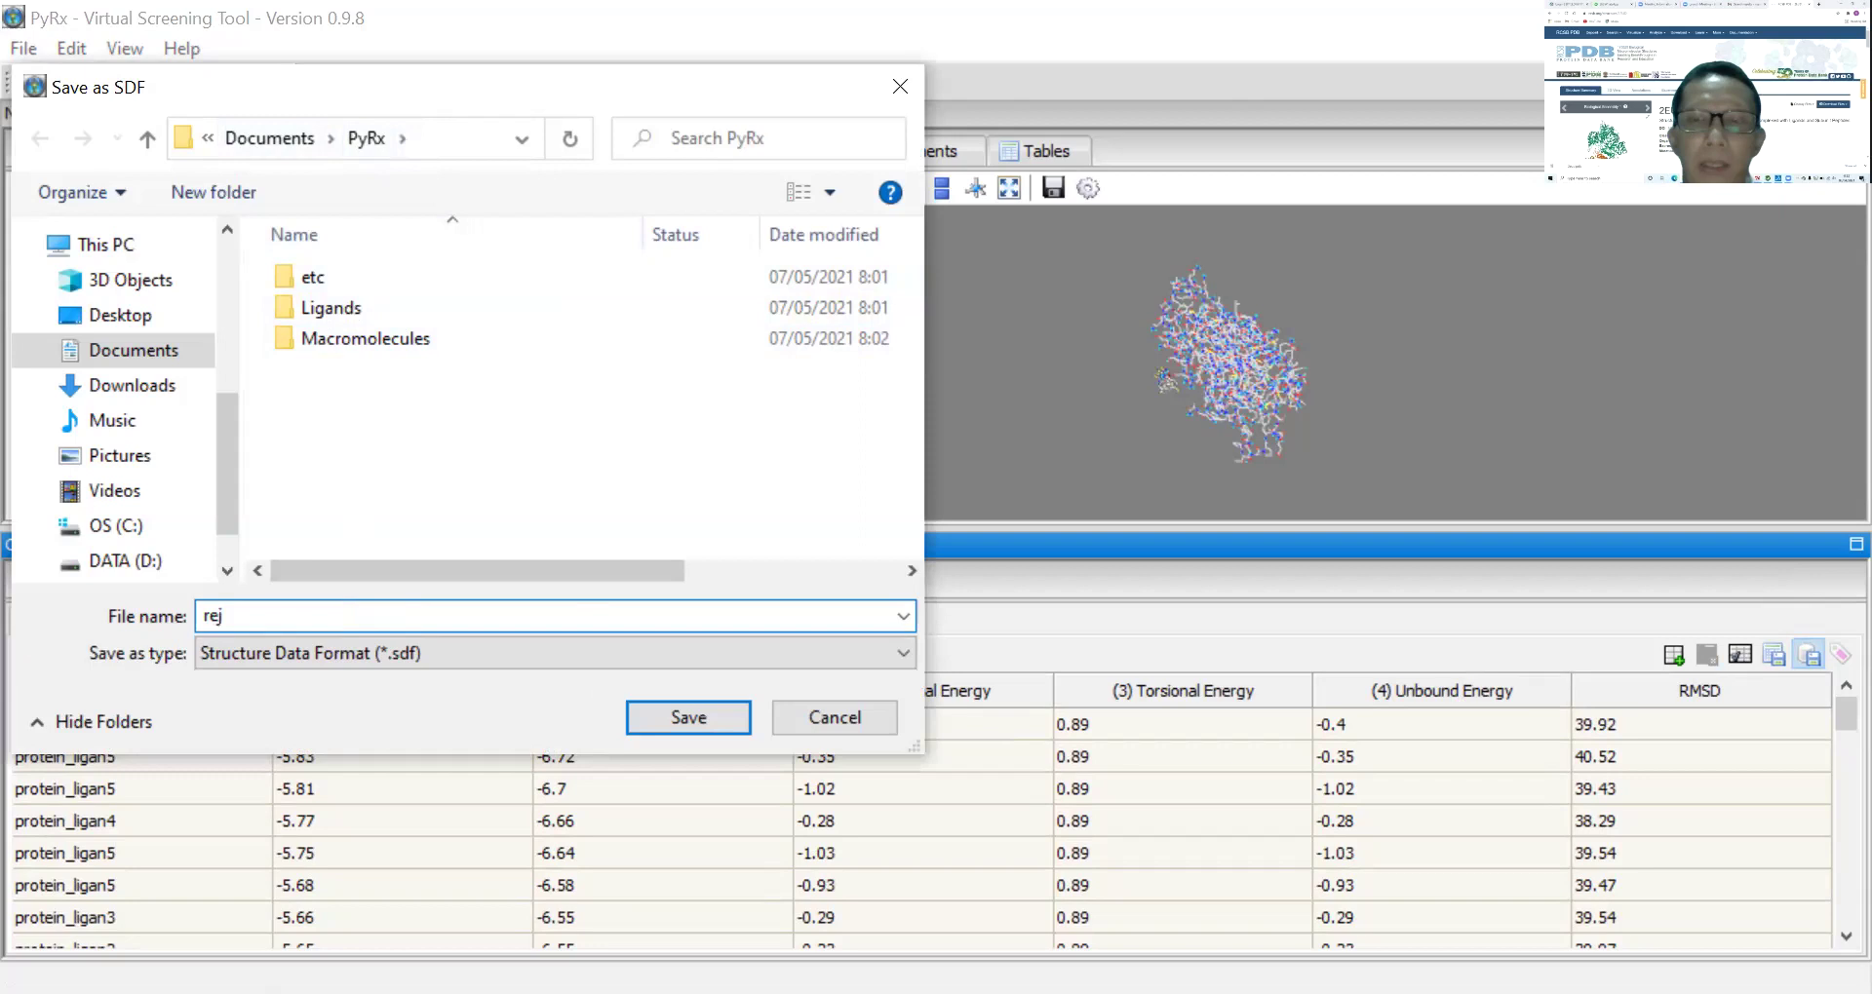
pyautogui.write('kapan')
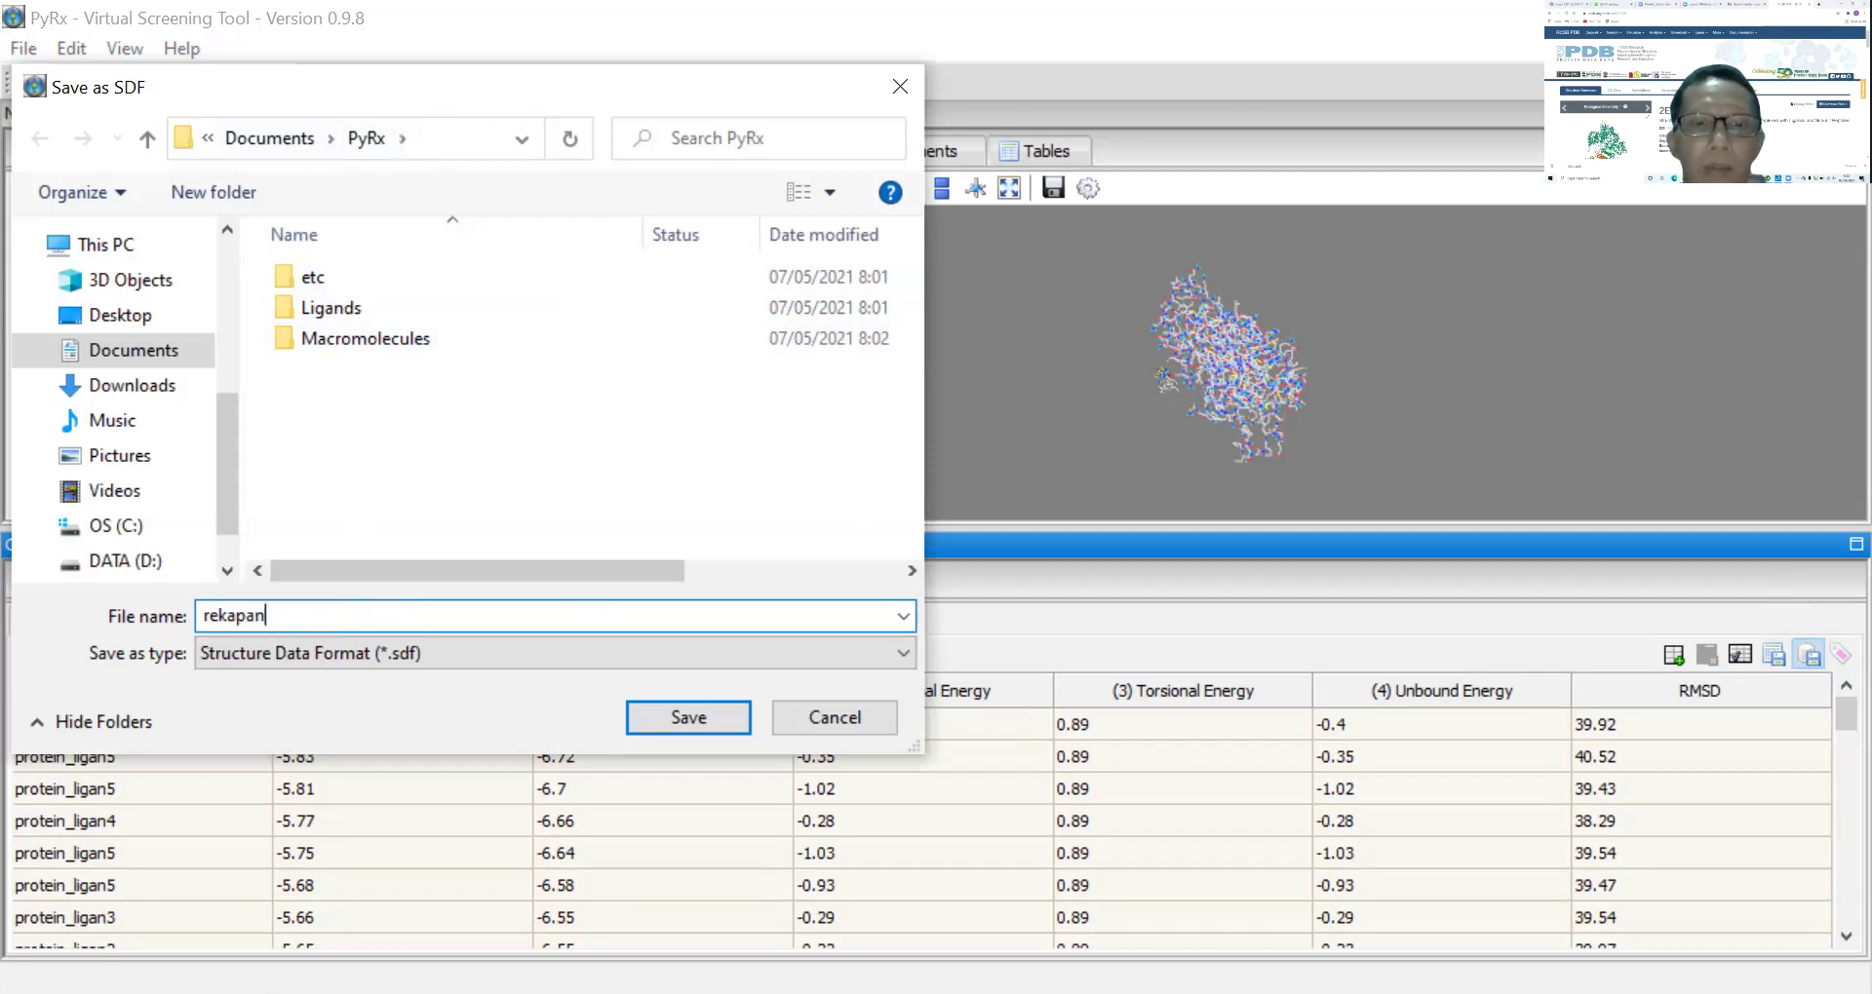
pyautogui.write(' docking')
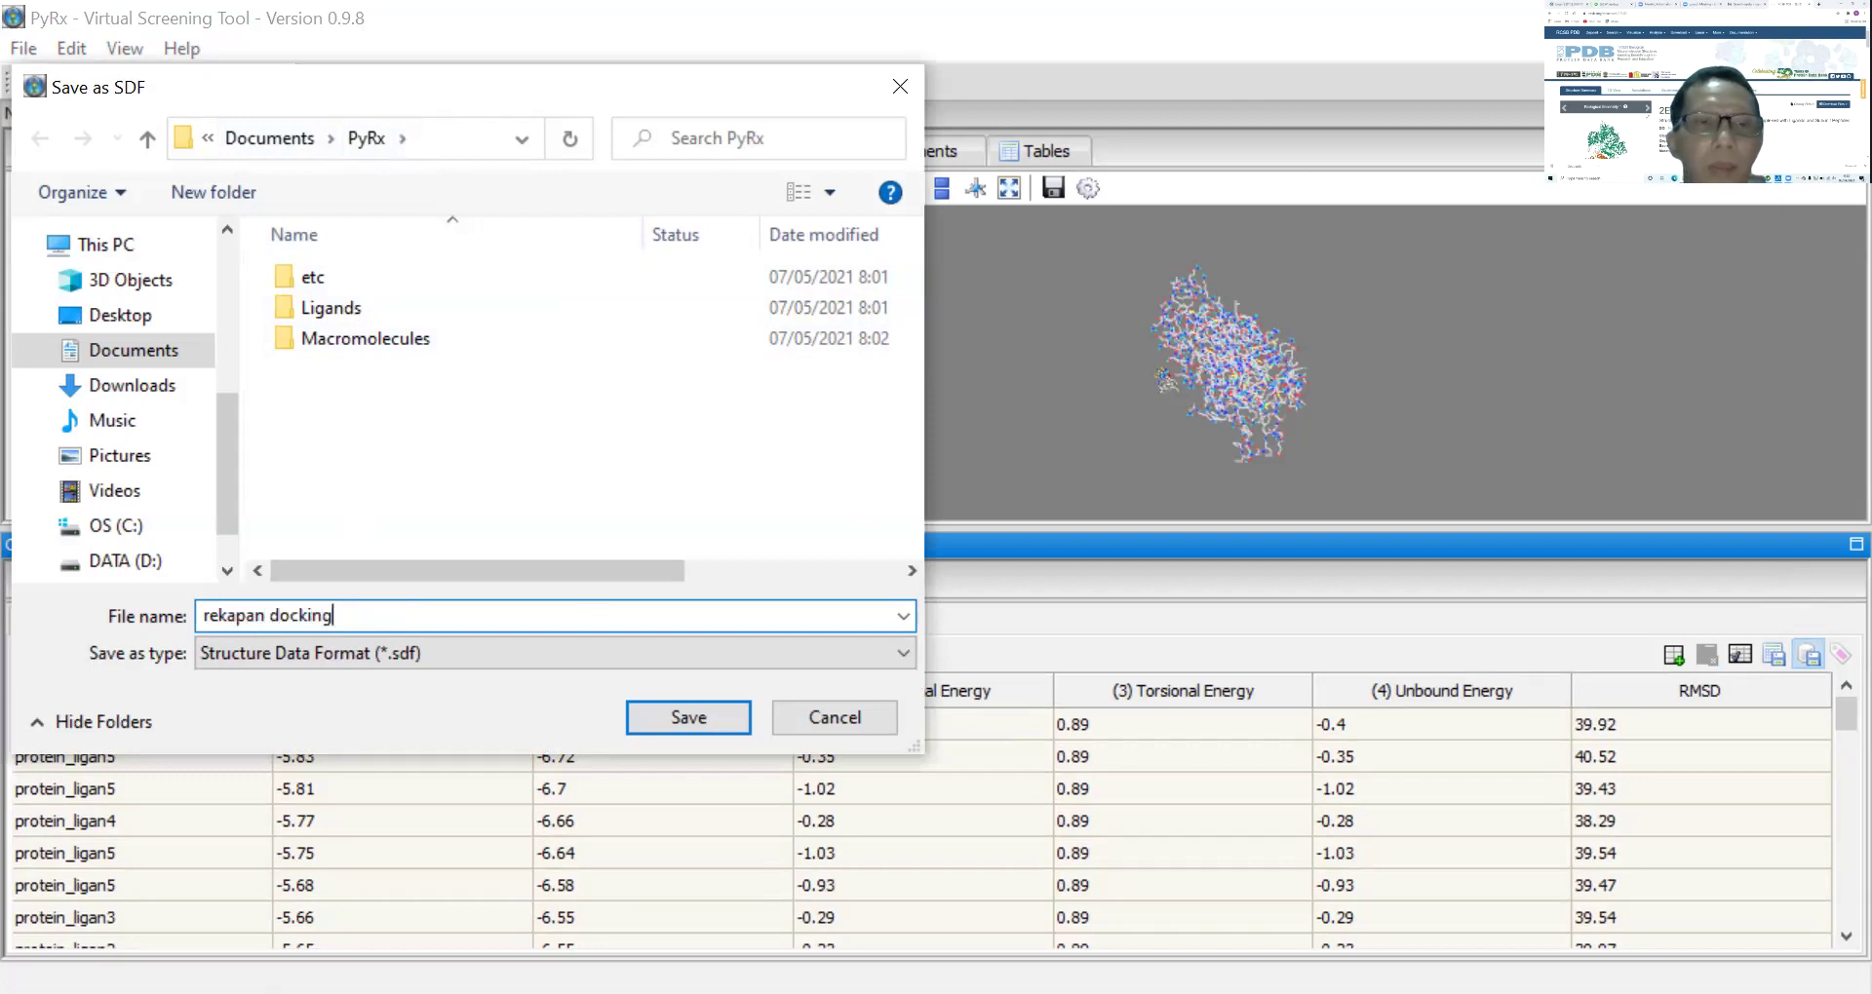
pyautogui.click(702, 721)
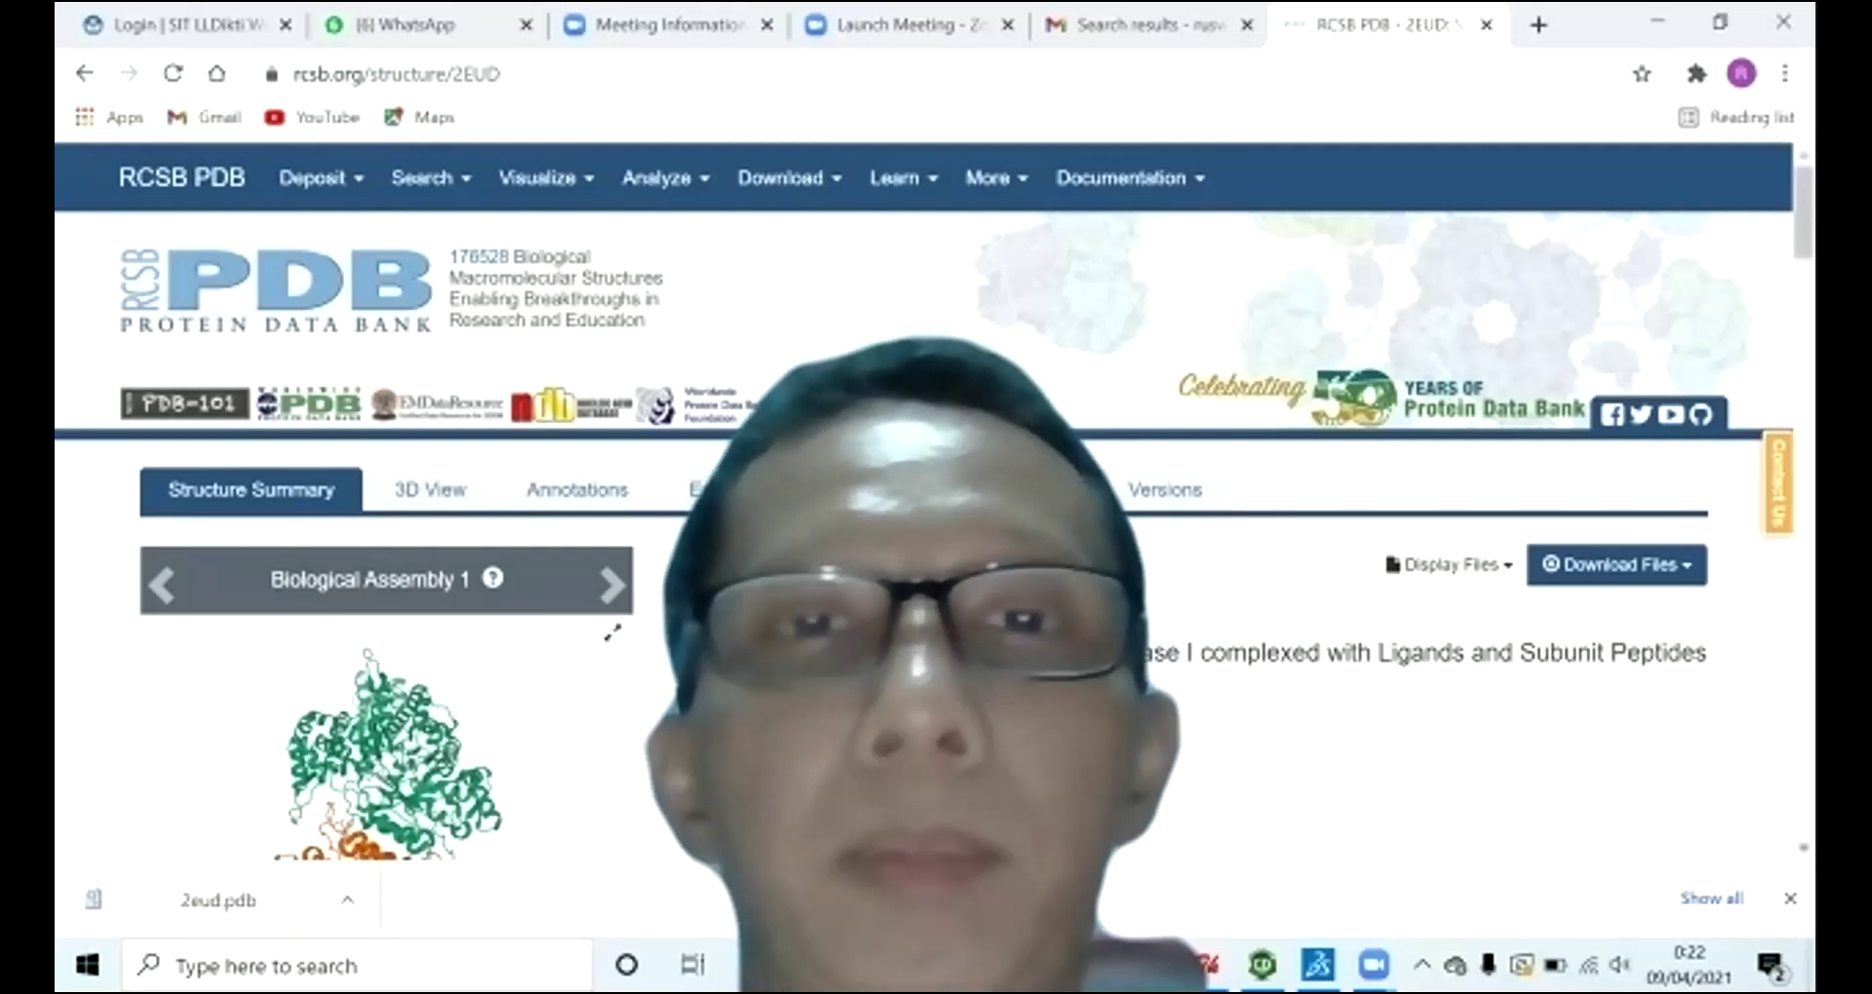
# Switch to the PyRx folder in File Explorer and open the ligan5 folder within Macromolecules\protein
pyautogui.hotkey('alt', 'Tab')
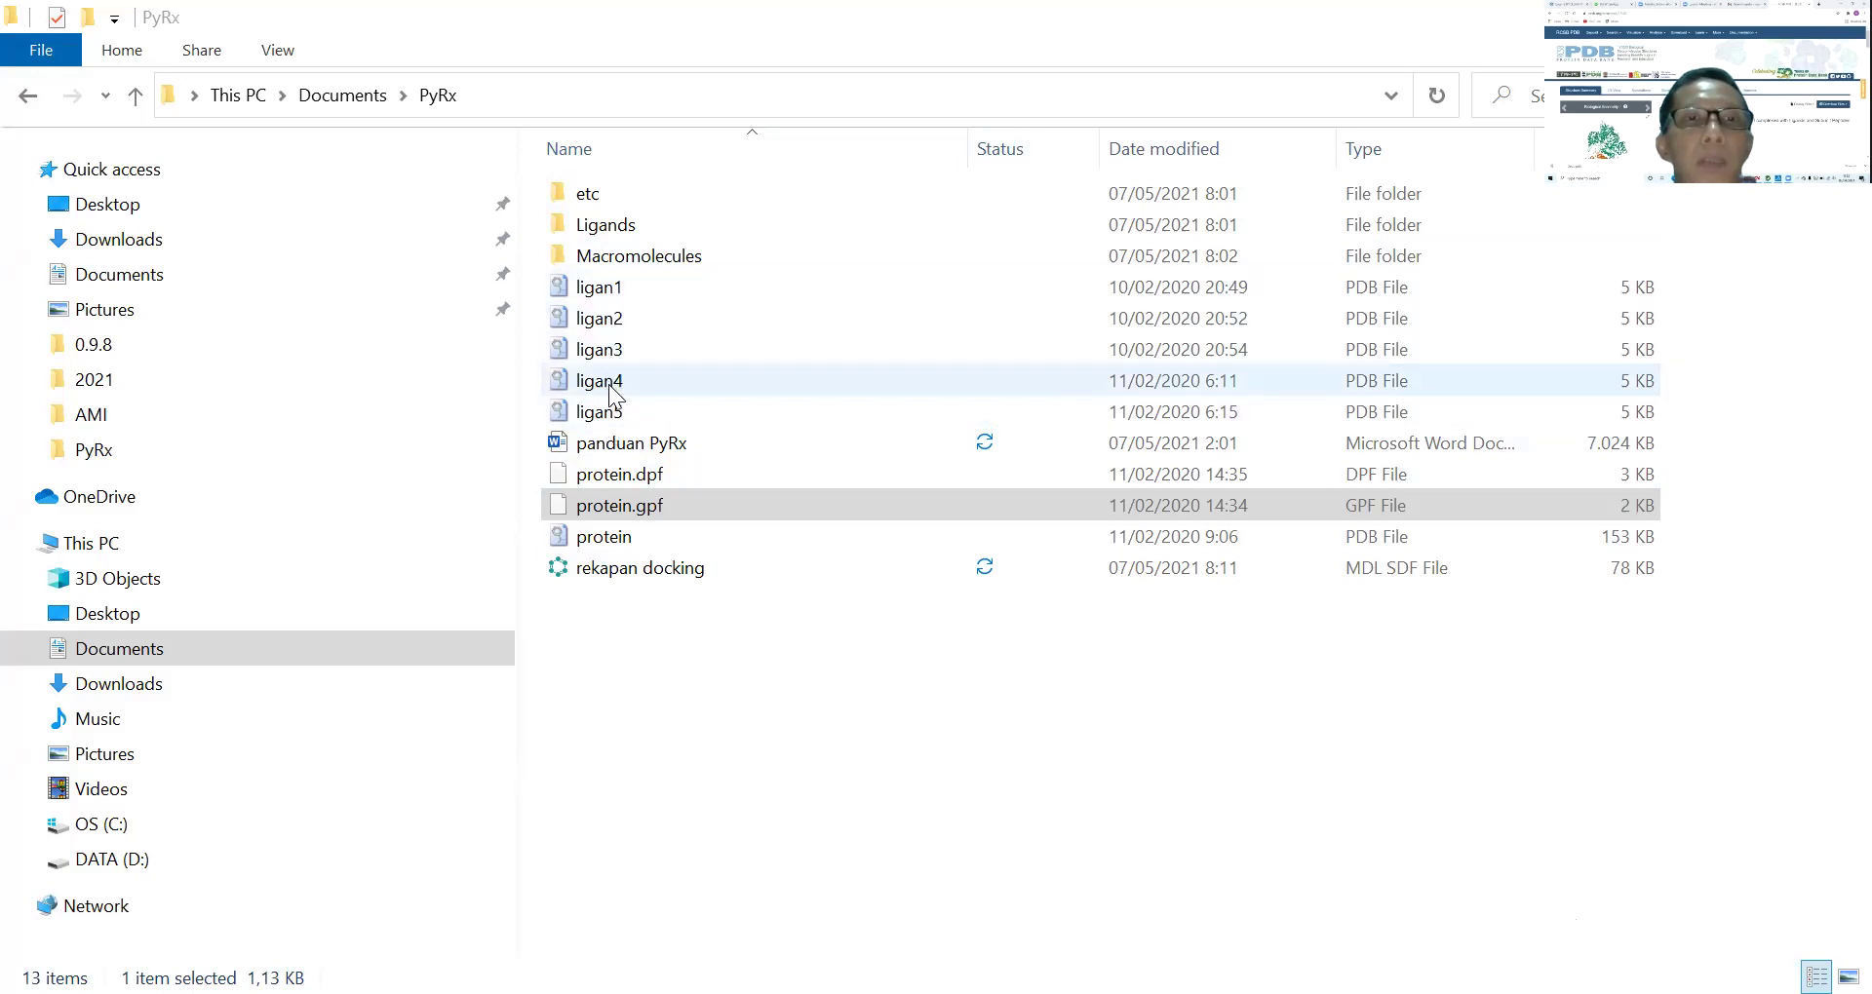
pyautogui.doubleClick(663, 259)
pyautogui.doubleClick(622, 198)
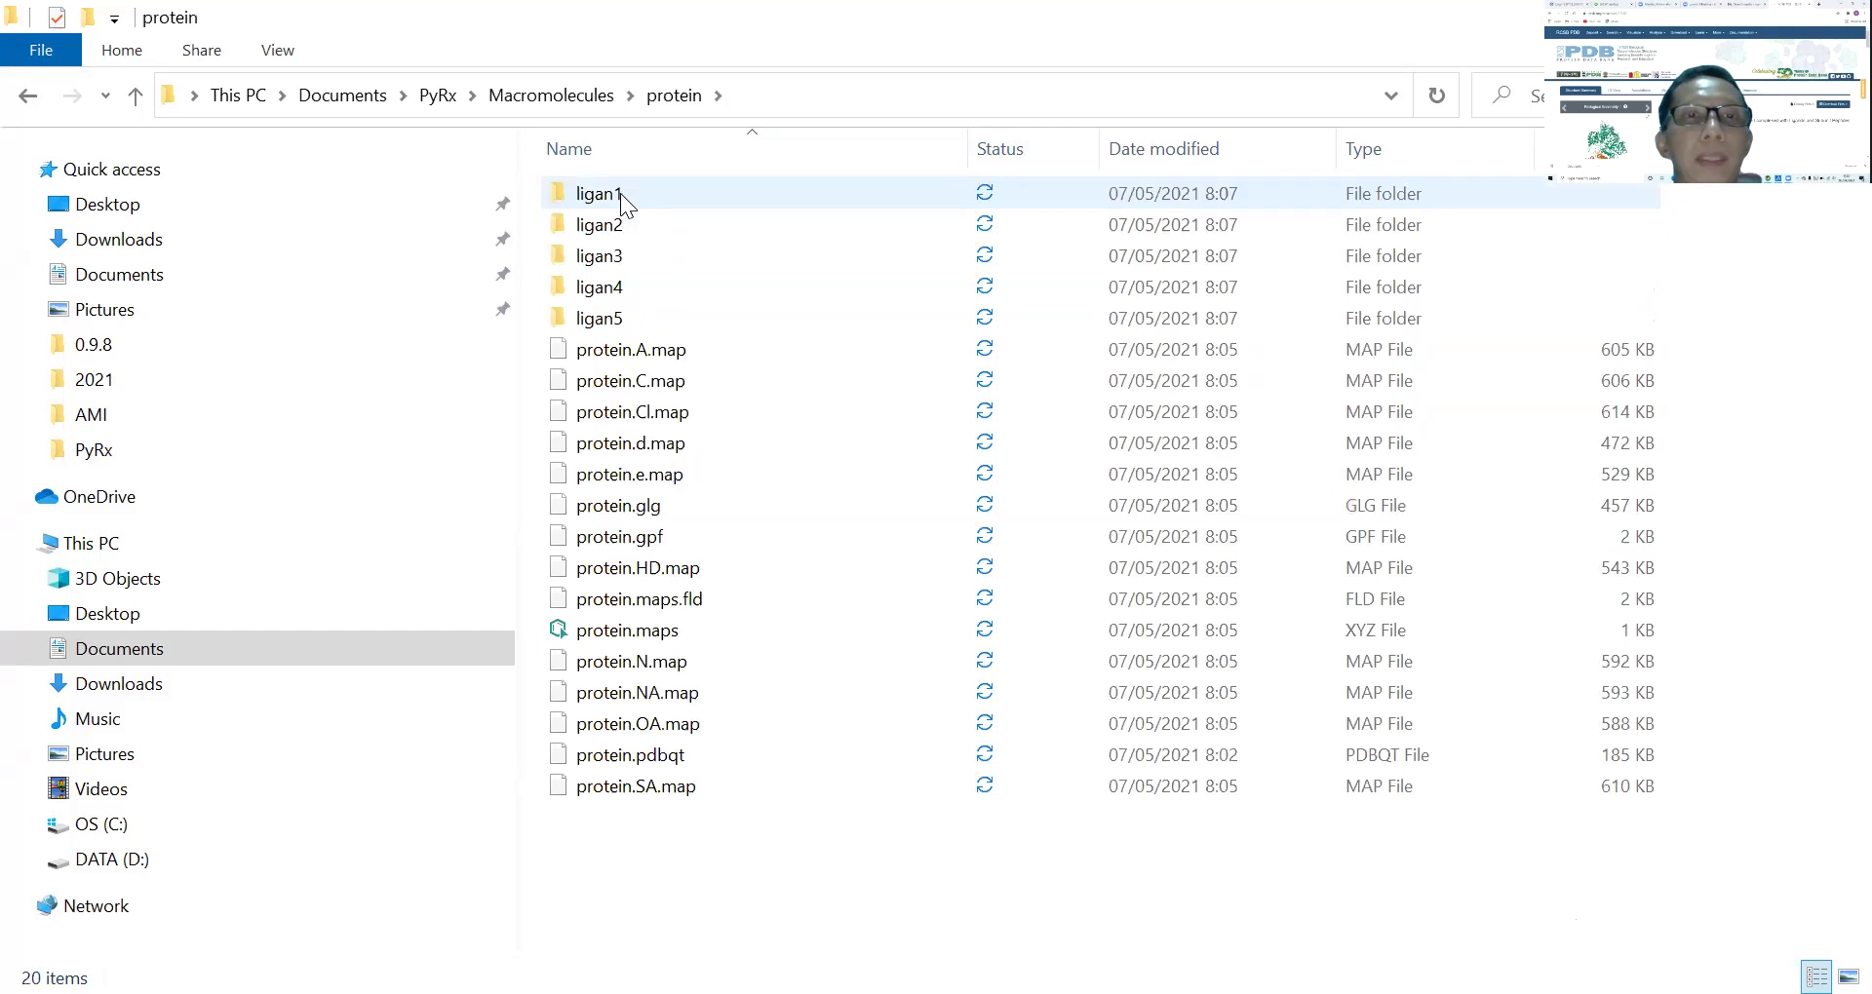
pyautogui.moveTo(607, 202)
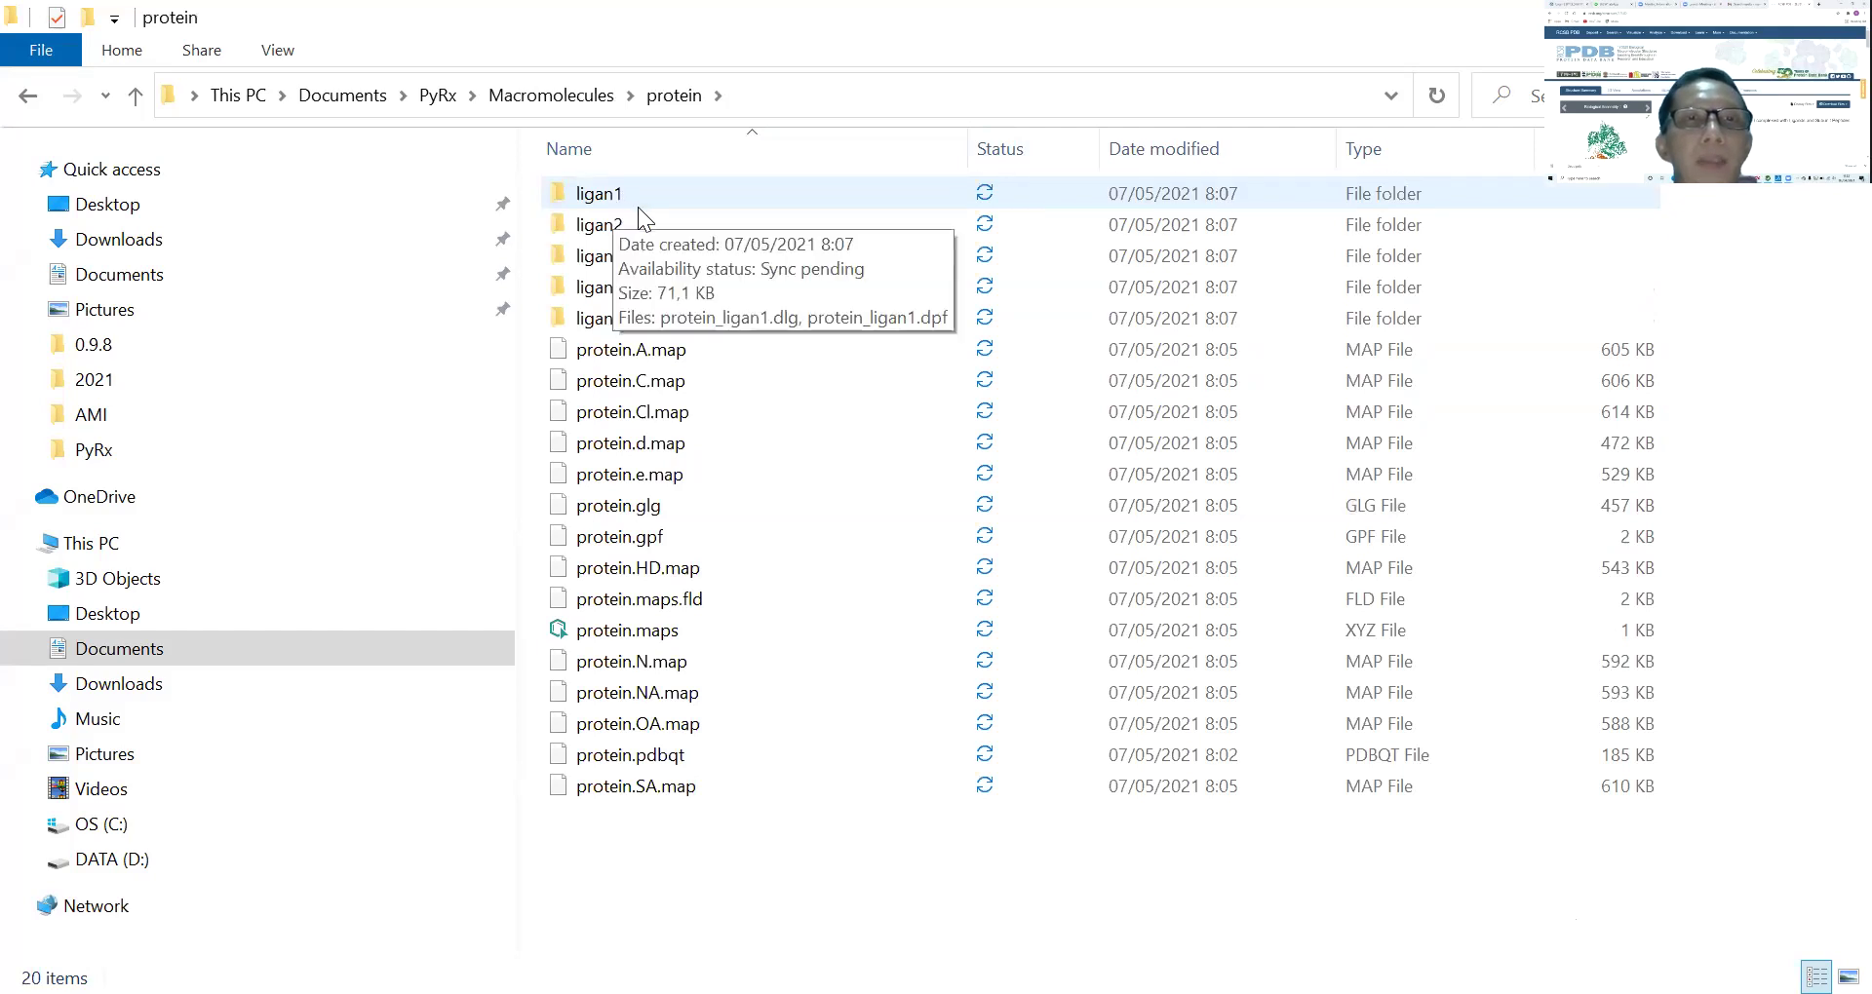
pyautogui.moveTo(608, 328)
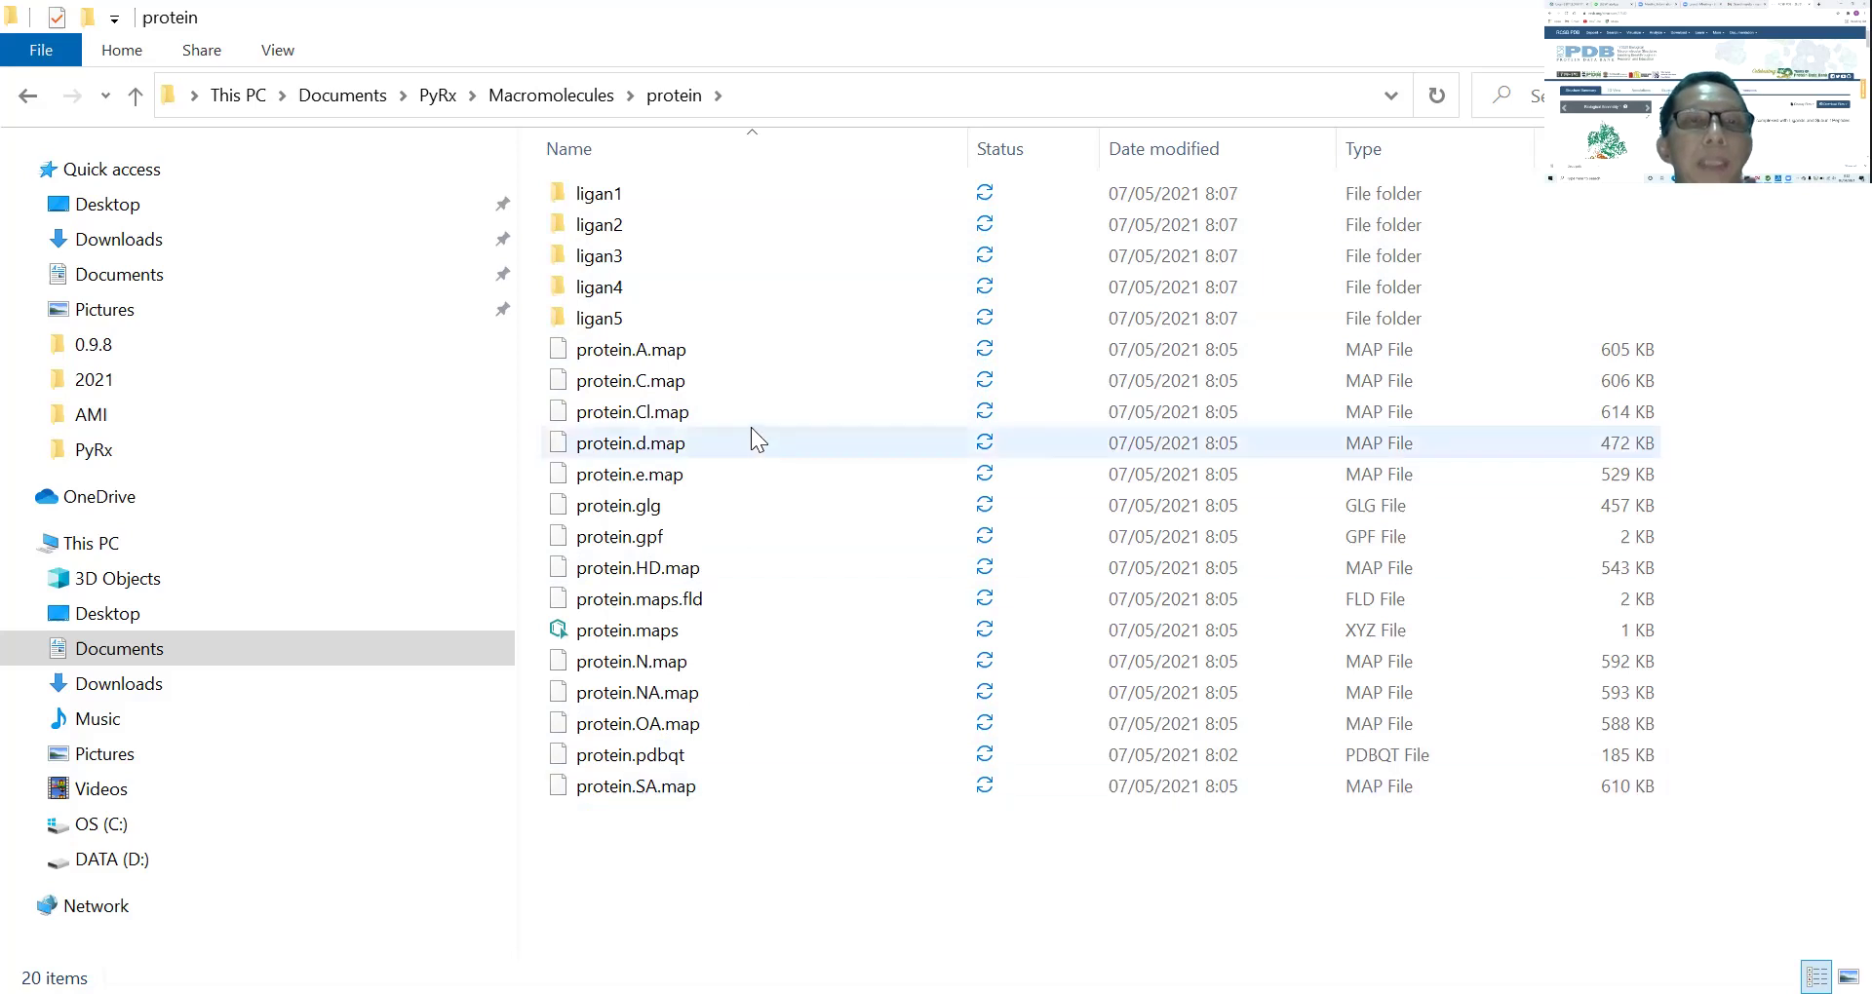
pyautogui.moveTo(665, 327)
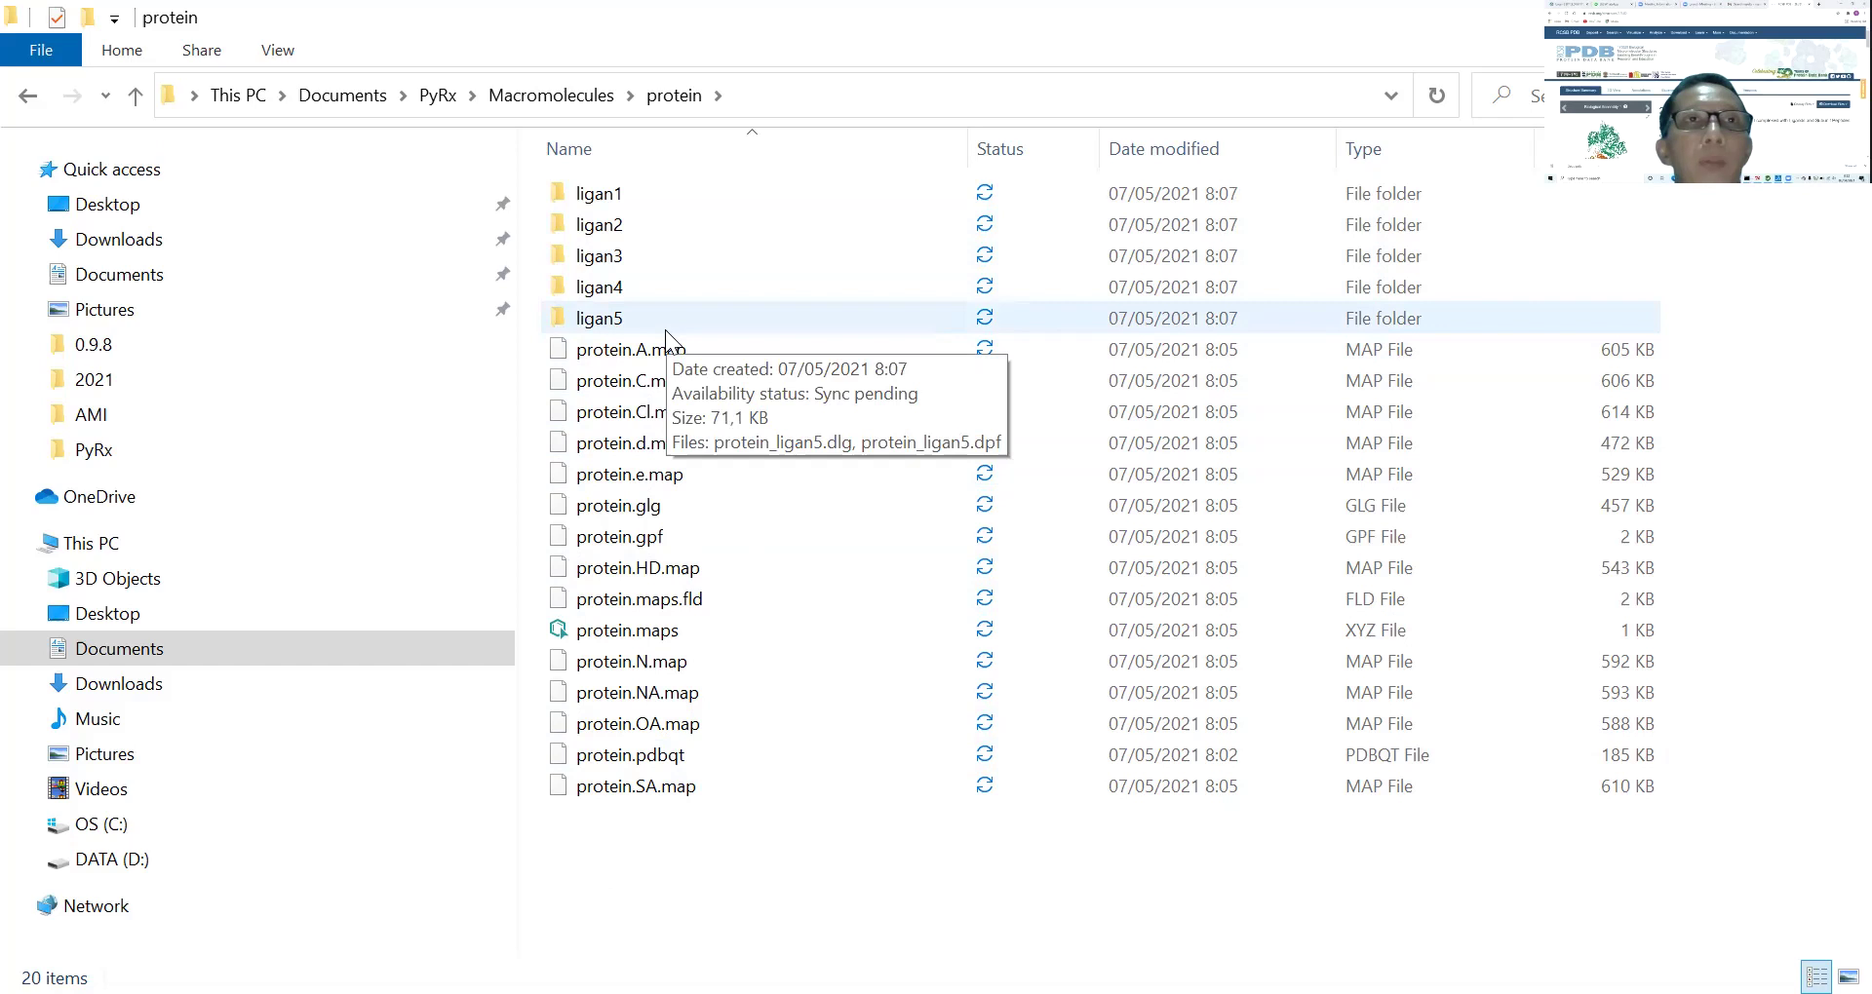
pyautogui.doubleClick(607, 325)
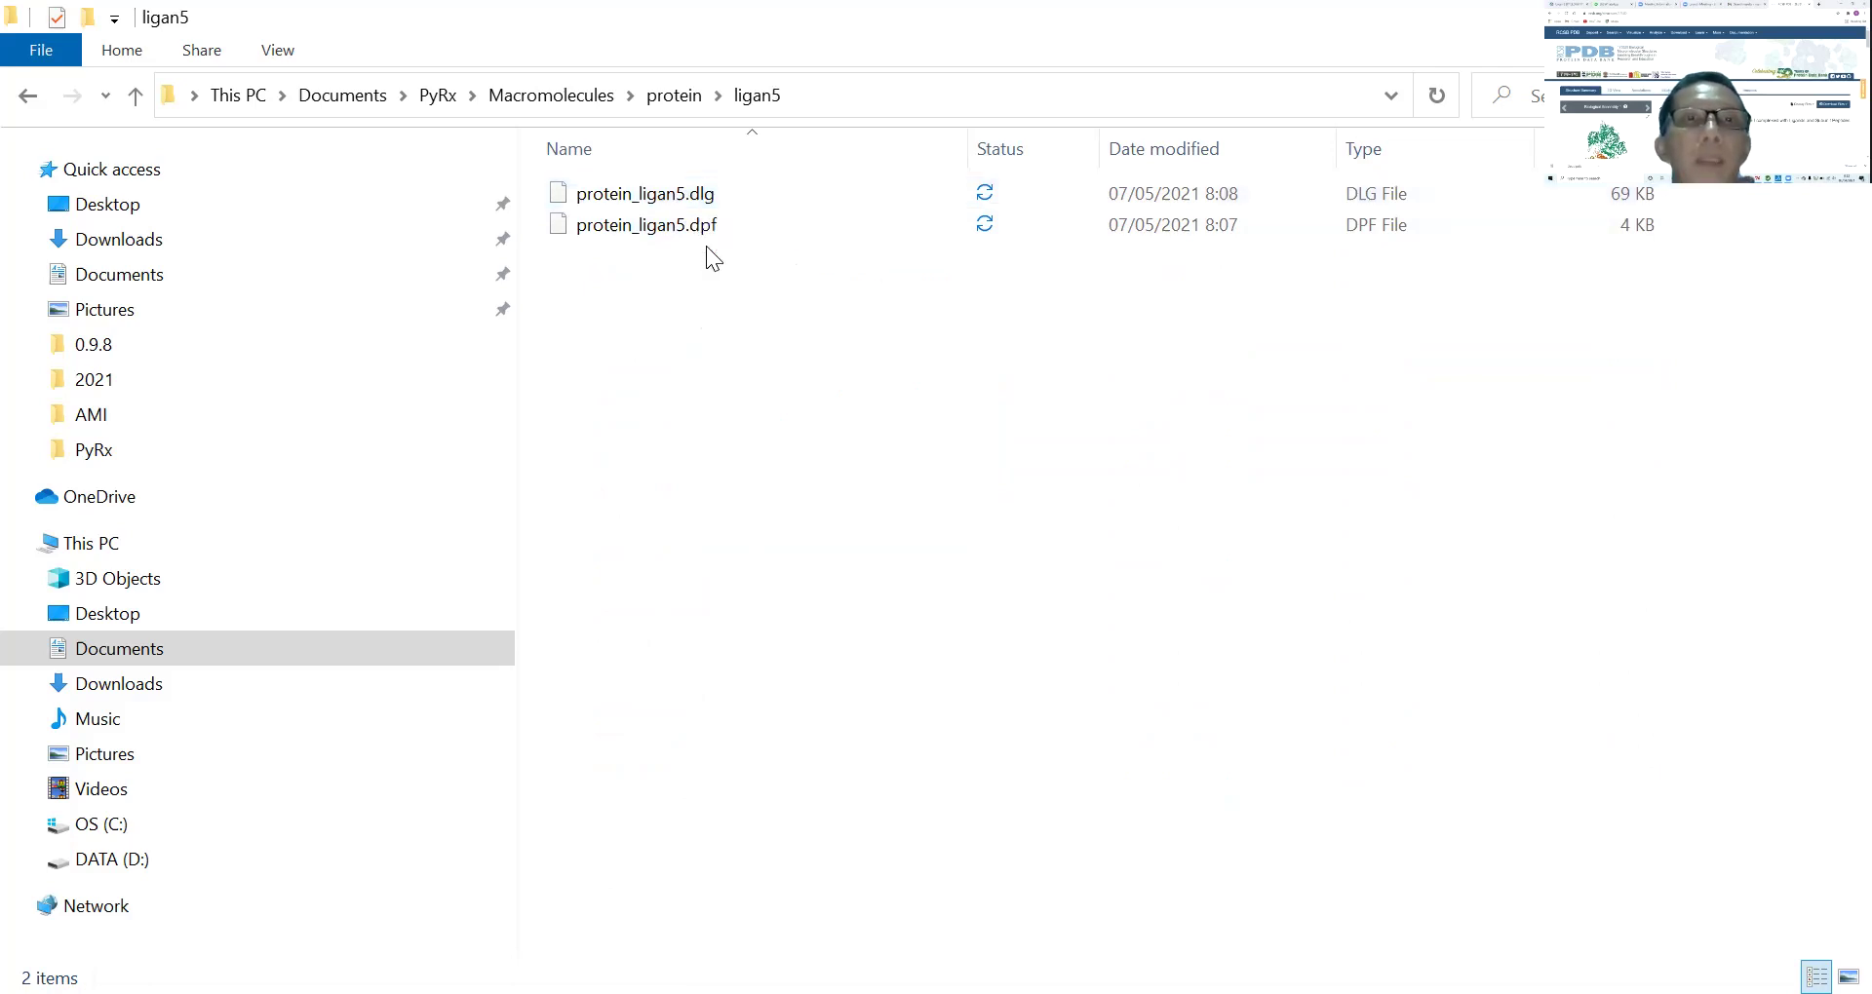
# Open the docking log file protein_ligan5.dlg in Notepad++
pyautogui.click(676, 200)
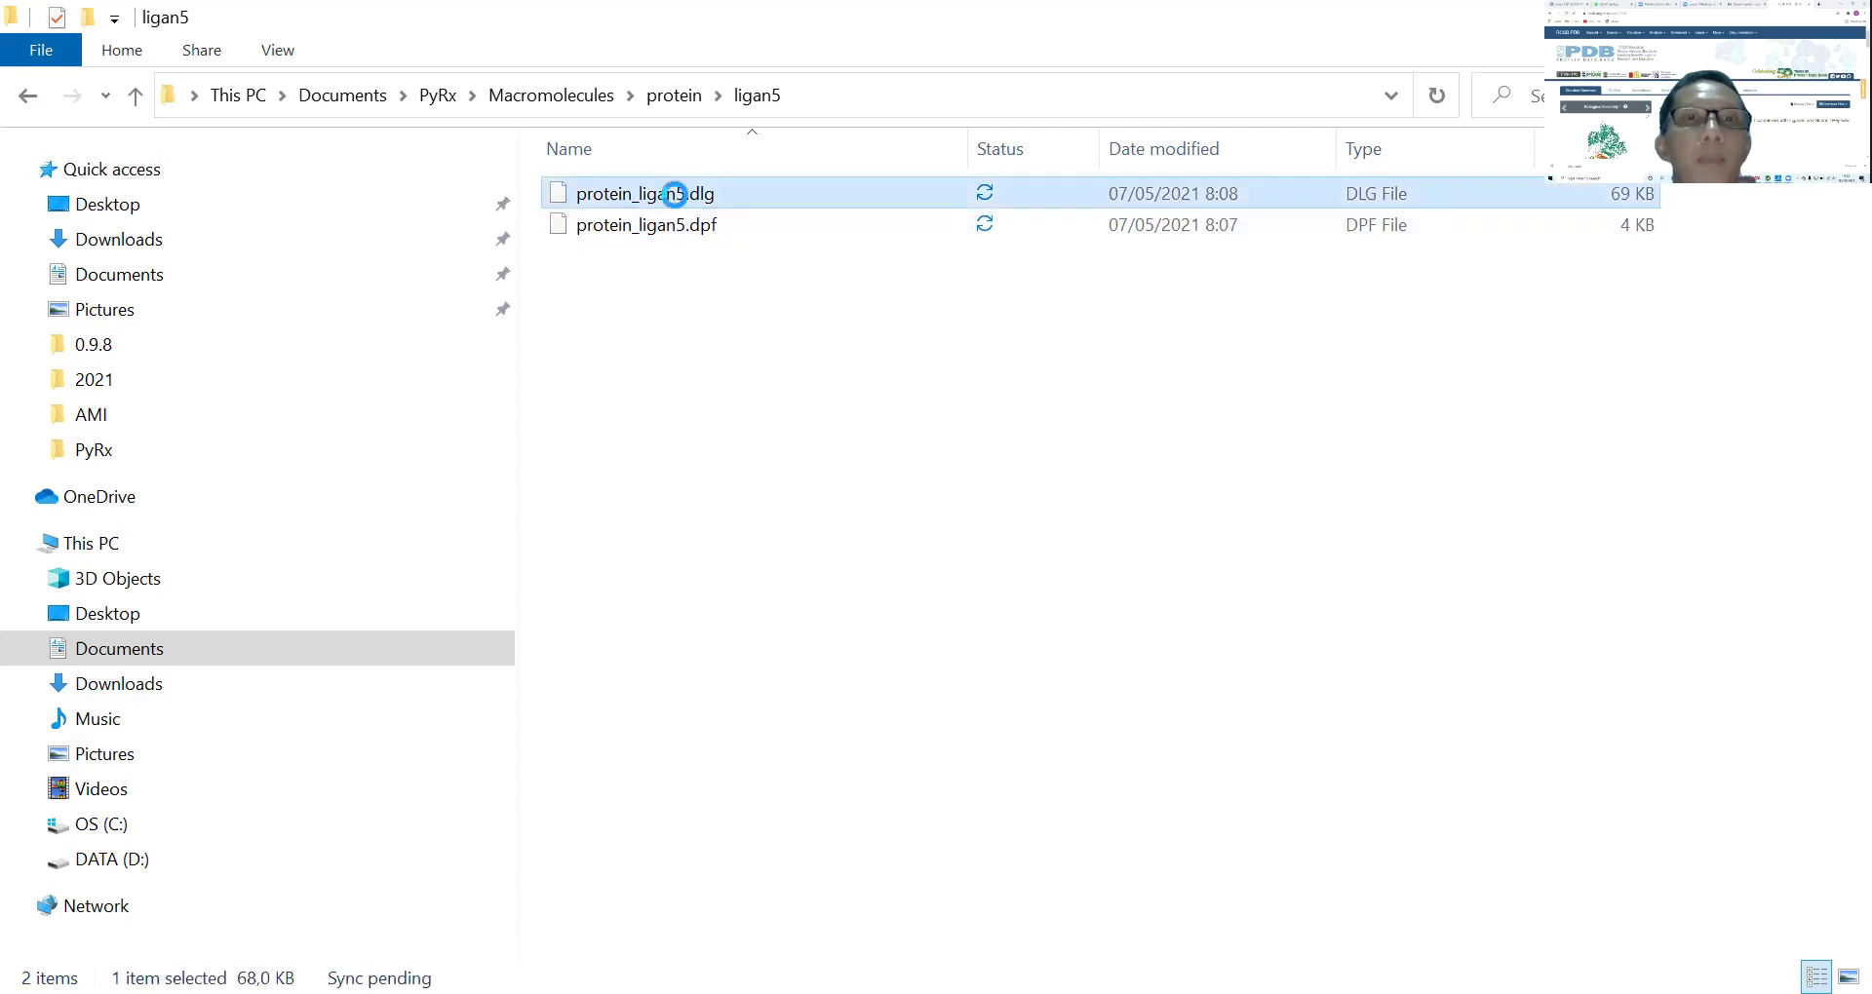
pyautogui.rightClick(676, 199)
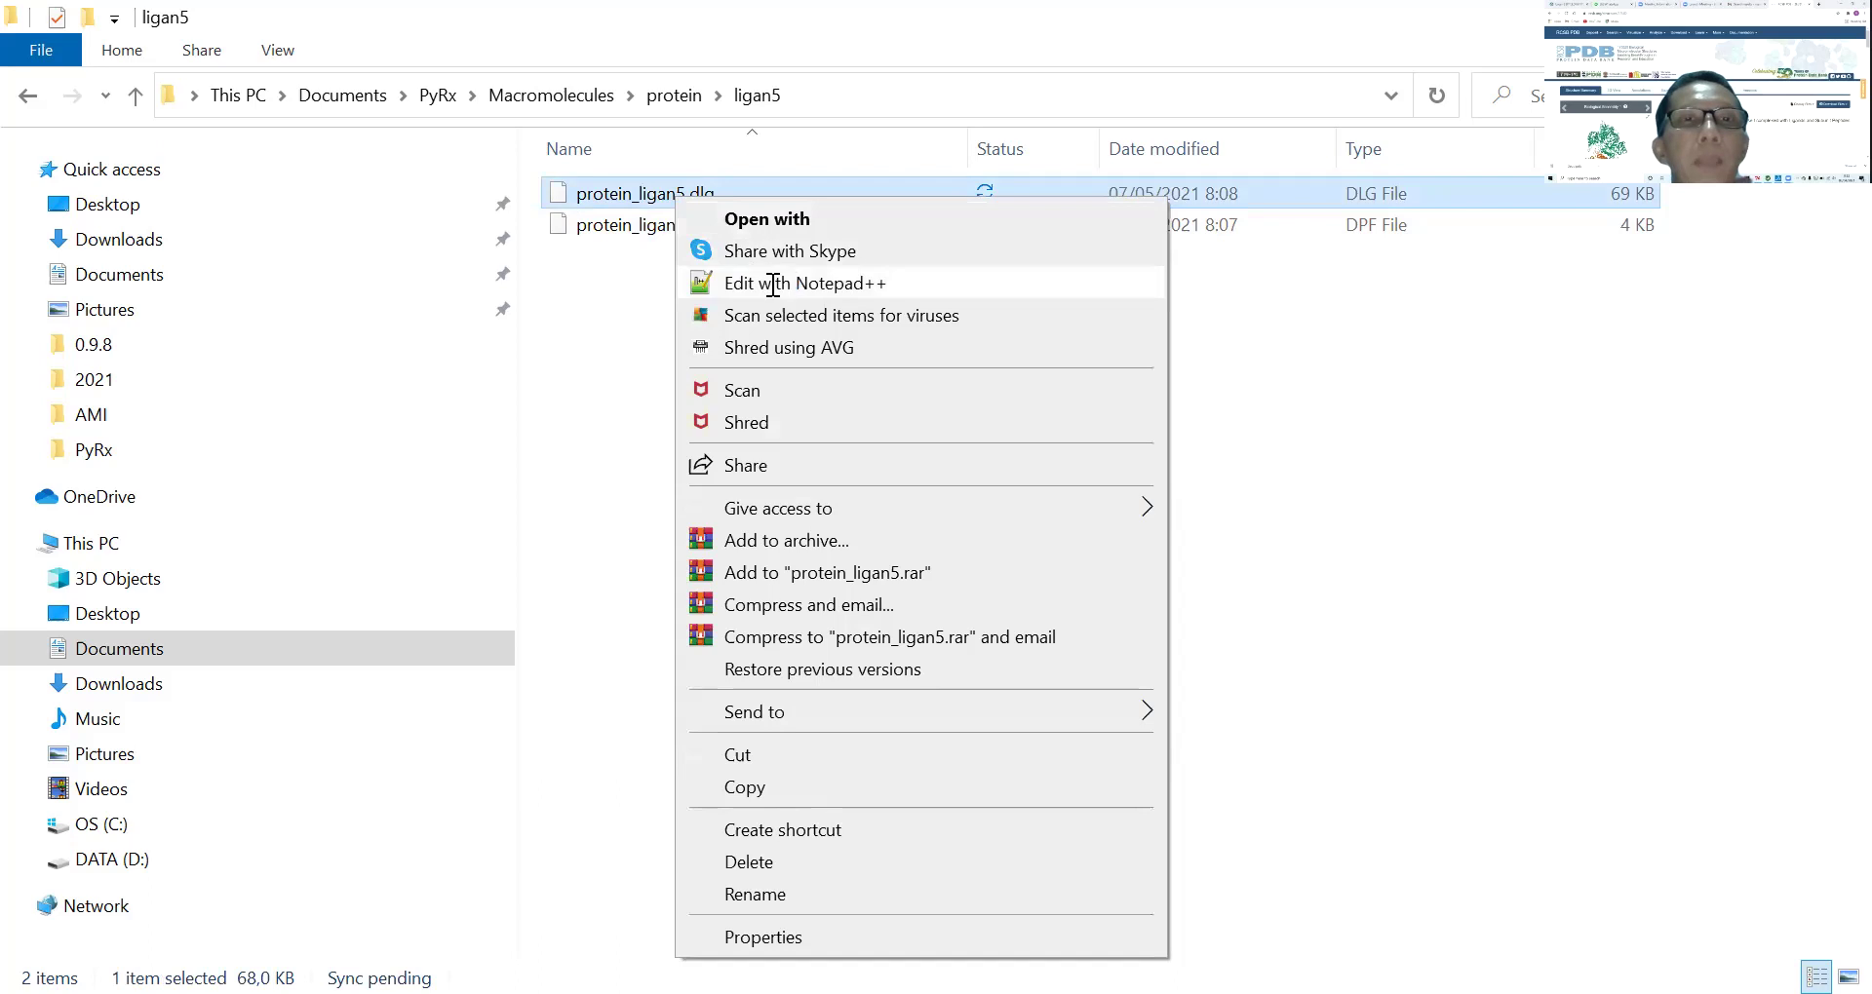
pyautogui.click(773, 283)
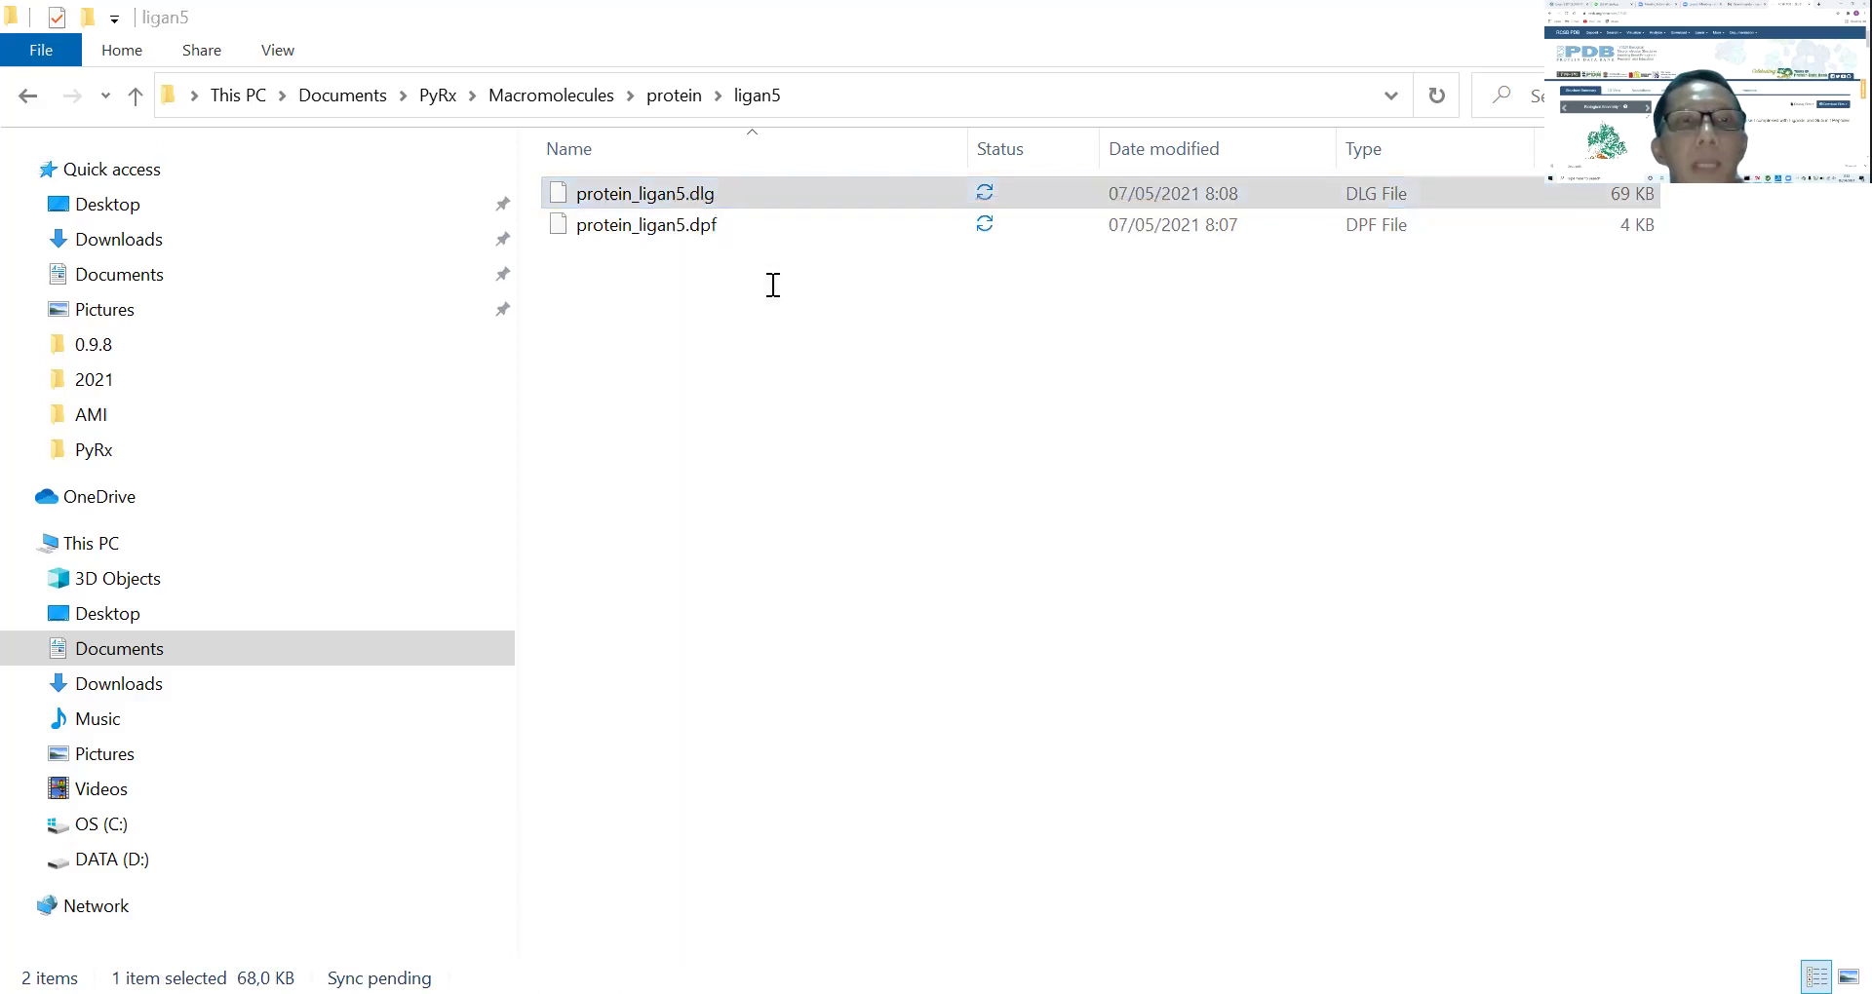